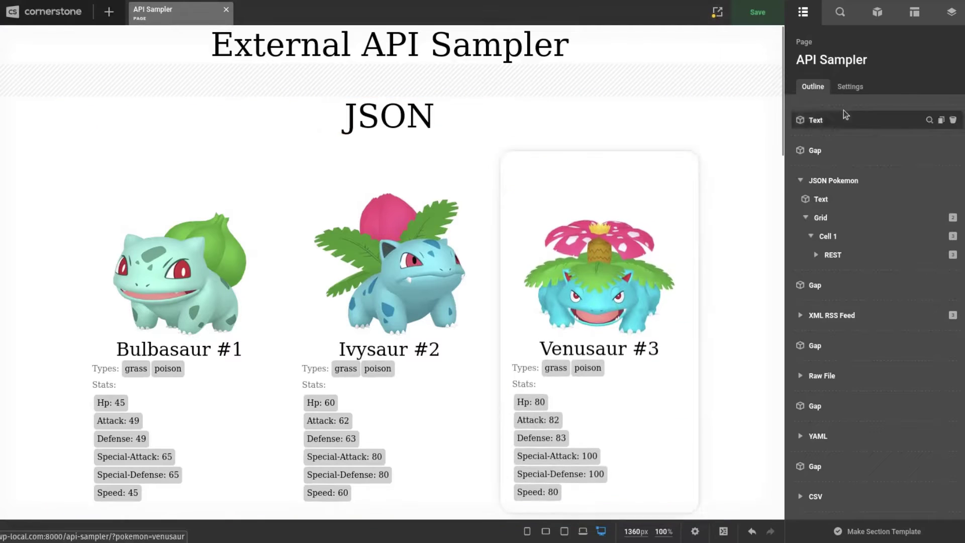
Step: Open the Sandbox global settings and expand the existing My Endpoint global endpoint
click(951, 11)
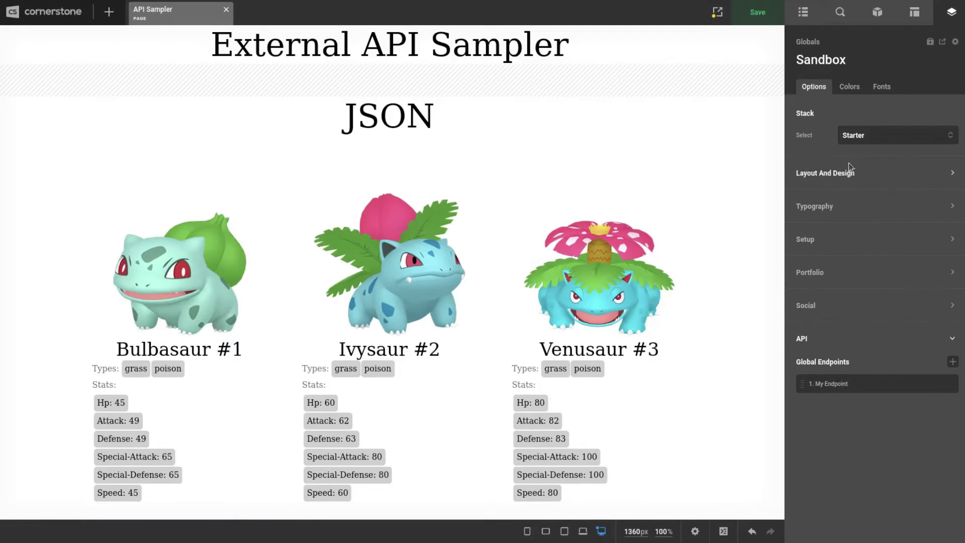
click(862, 388)
scroll(862, 227, down, 6)
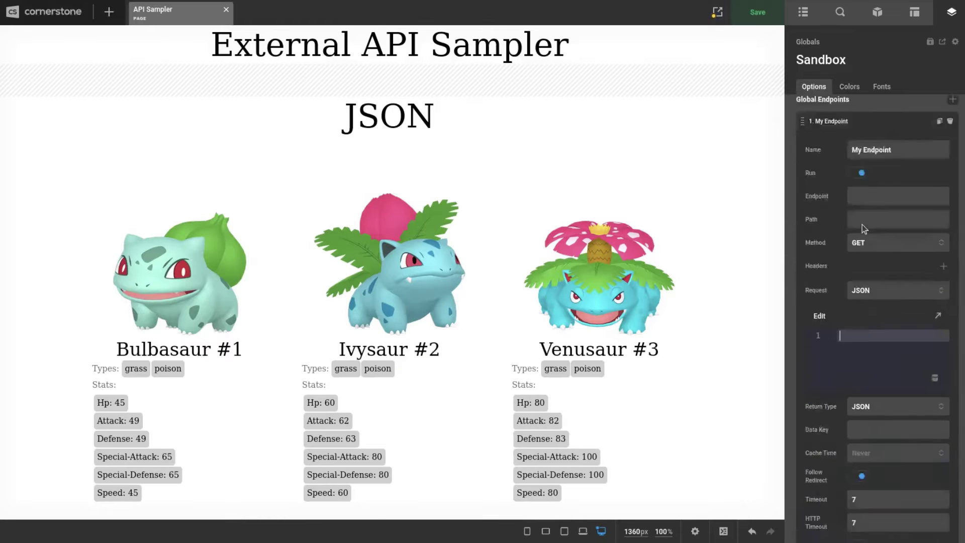
scroll(907, 183, up, 3)
Step: Delete the old My Endpoint, add a new blank global endpoint, and switch to the PokeAPI site
click(950, 208)
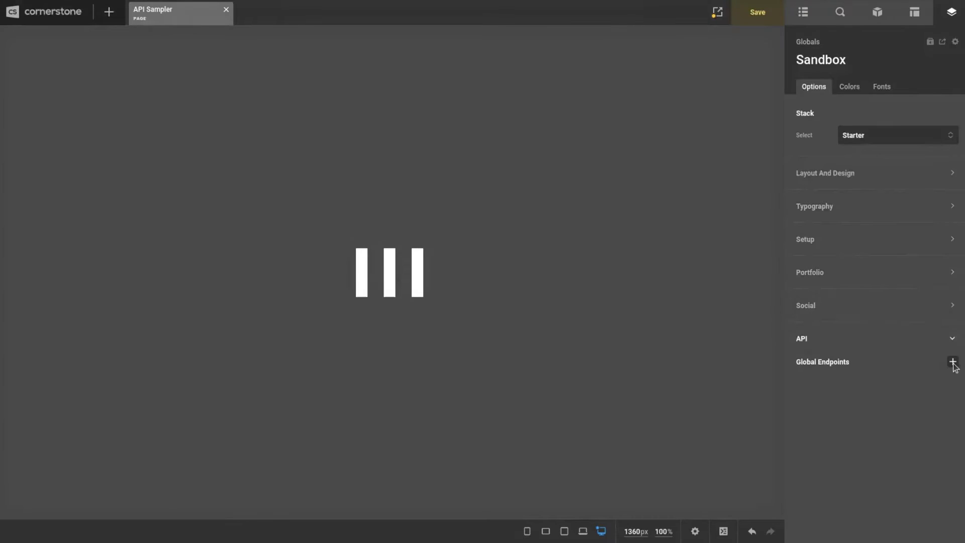
click(953, 362)
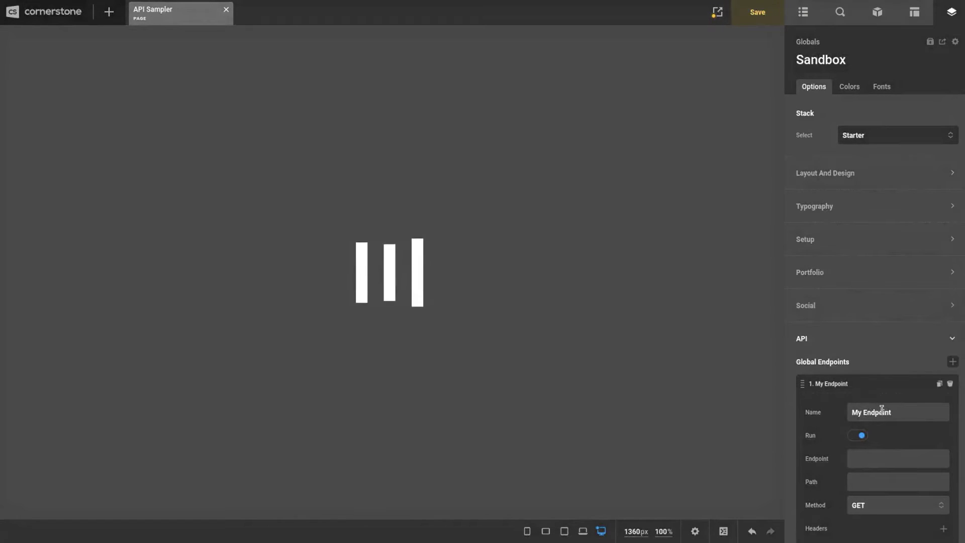
scroll(879, 382, down, 1)
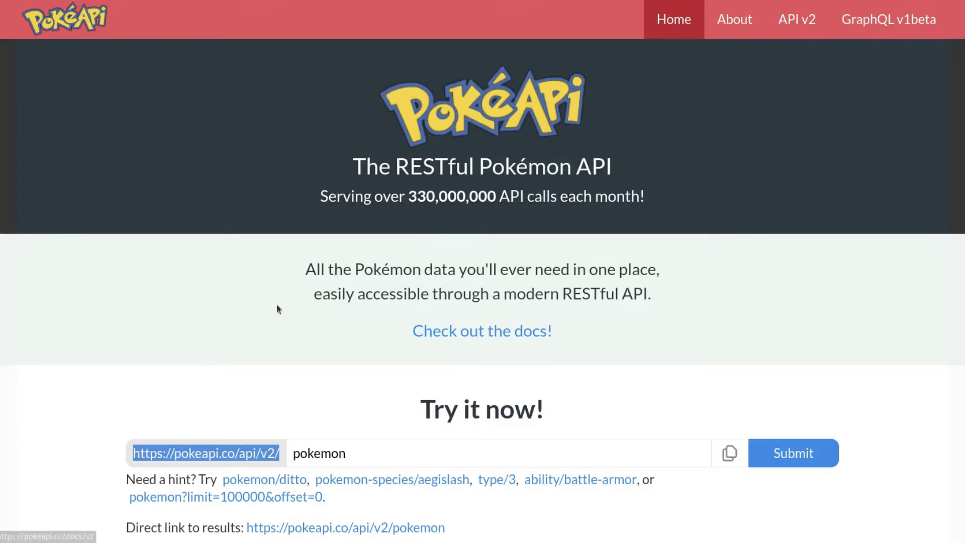
click(277, 304)
scroll(282, 352, down, 4)
scroll(283, 352, up, 4)
scroll(229, 271, down, 3)
scroll(225, 270, down, 1)
drag(282, 263, 159, 243)
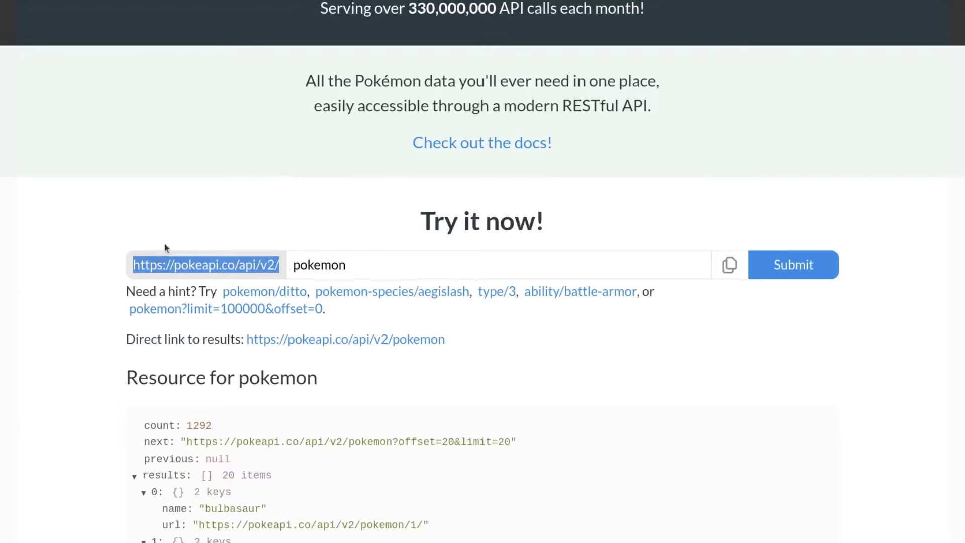
click(297, 222)
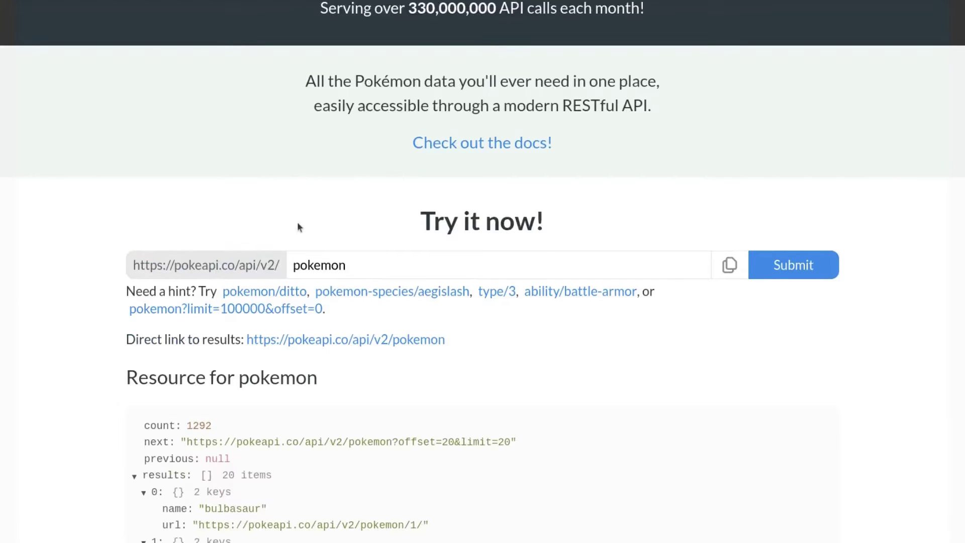
drag(278, 266, 200, 213)
drag(139, 247, 135, 263)
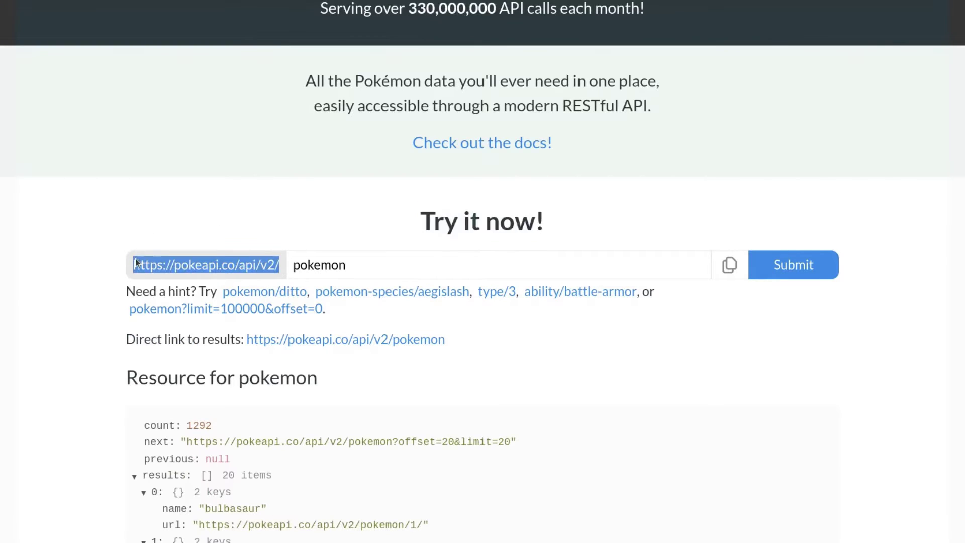
click(306, 217)
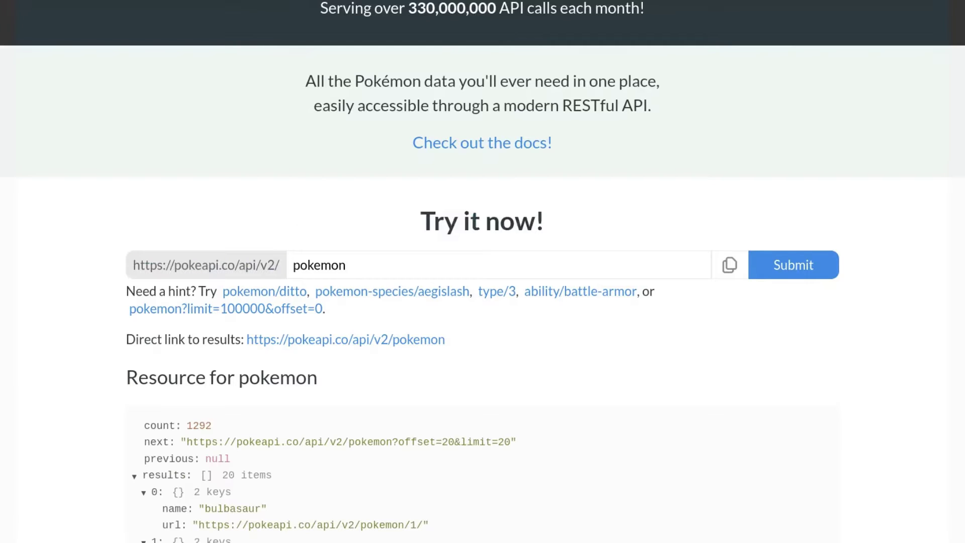
scroll(274, 321, up, 2)
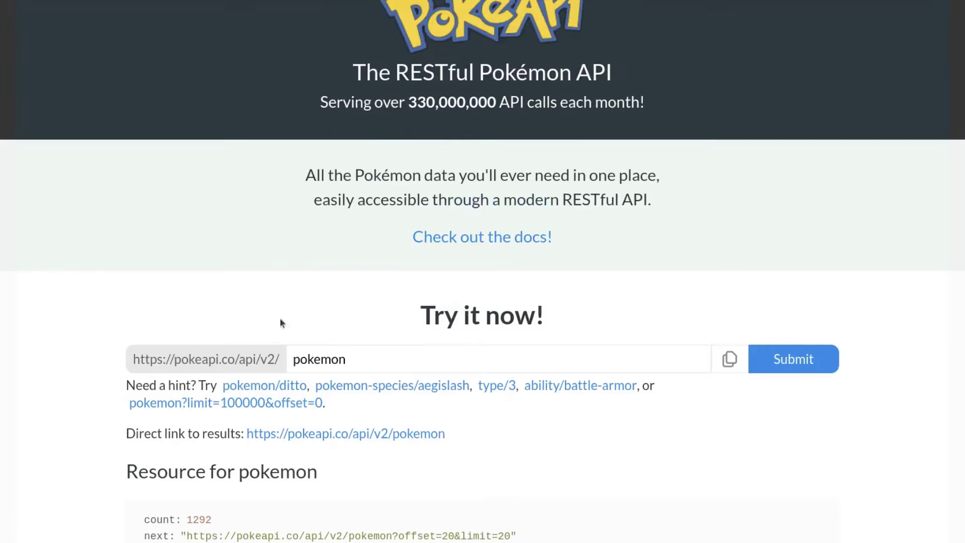
triple_click(277, 364)
click(242, 368)
drag(280, 361, 138, 350)
key(ctrl+c)
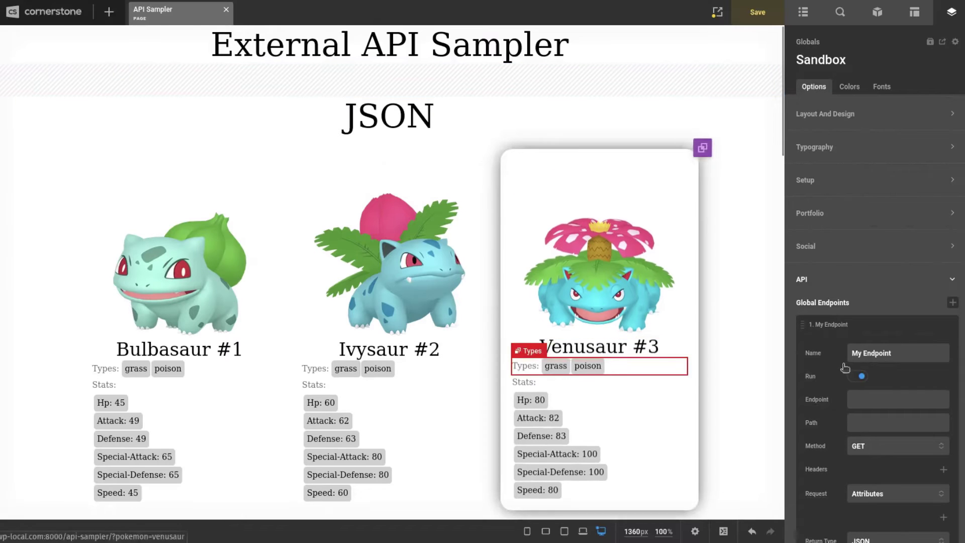
click(886, 397)
key(ctrl+v)
triple_click(889, 351)
text(PokeAPI)
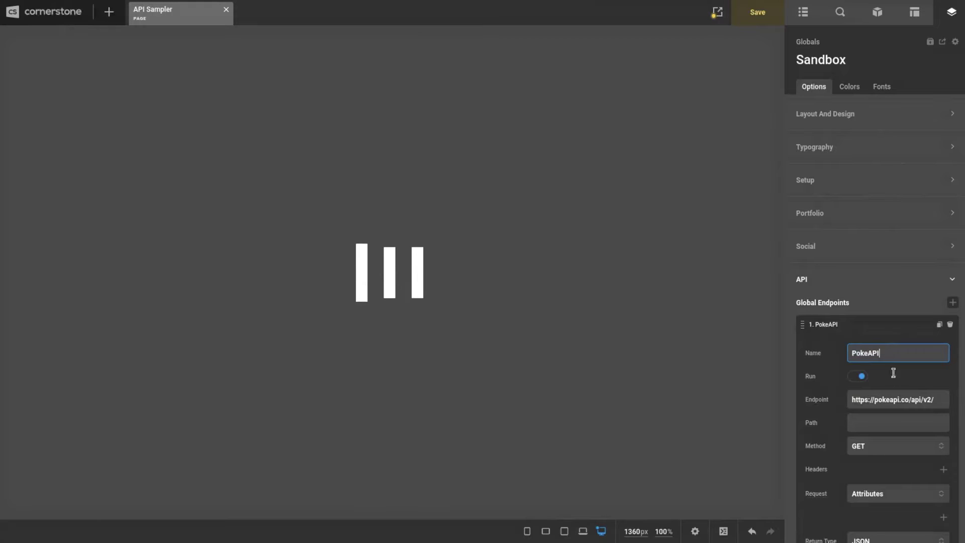
Step: Leave the Path and headers empty and set the PokeAPI endpoint's cache time to 1 Day
click(878, 421)
scroll(888, 333, down, 4)
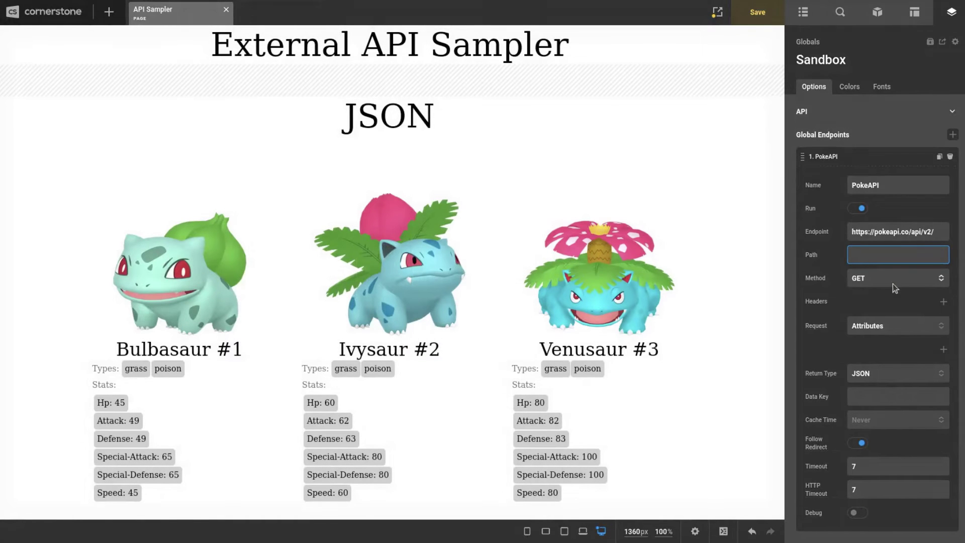
click(943, 302)
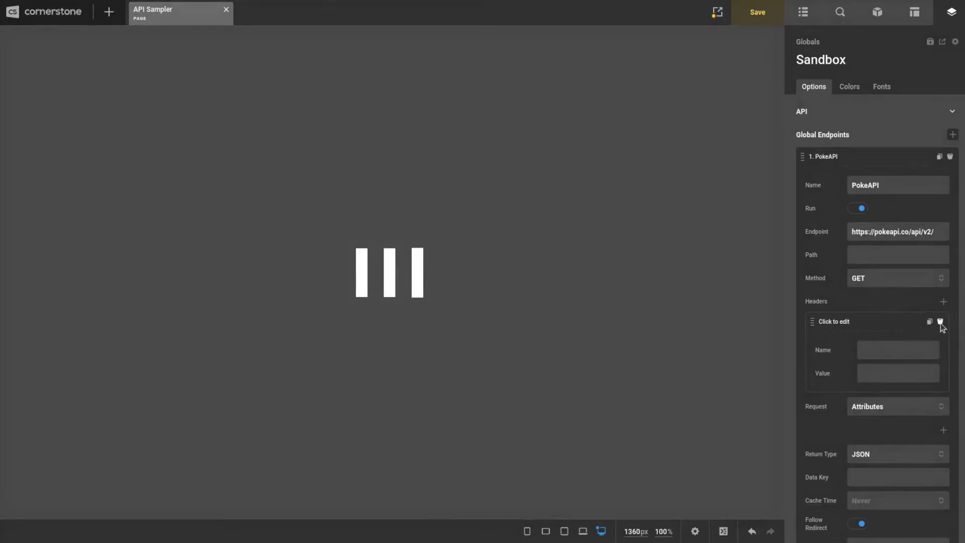
click(940, 321)
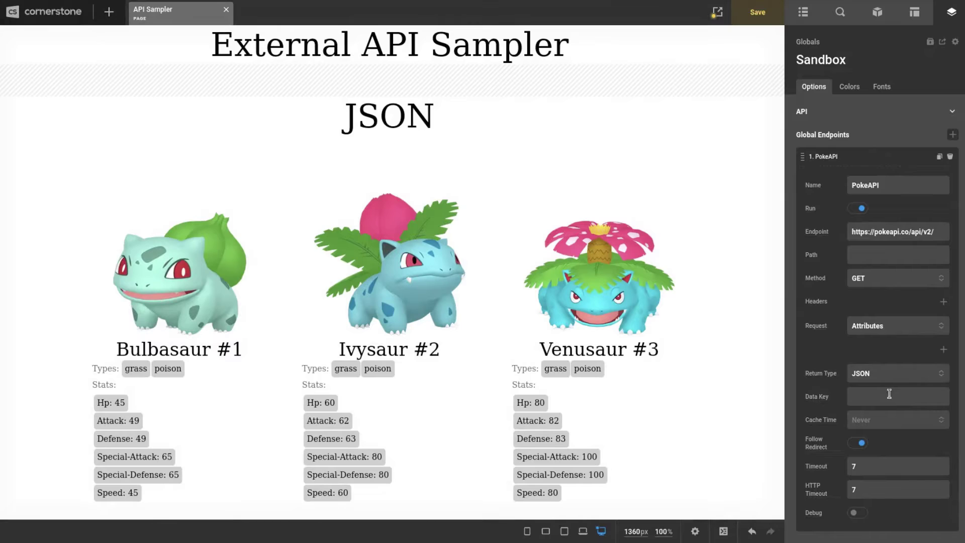
click(887, 421)
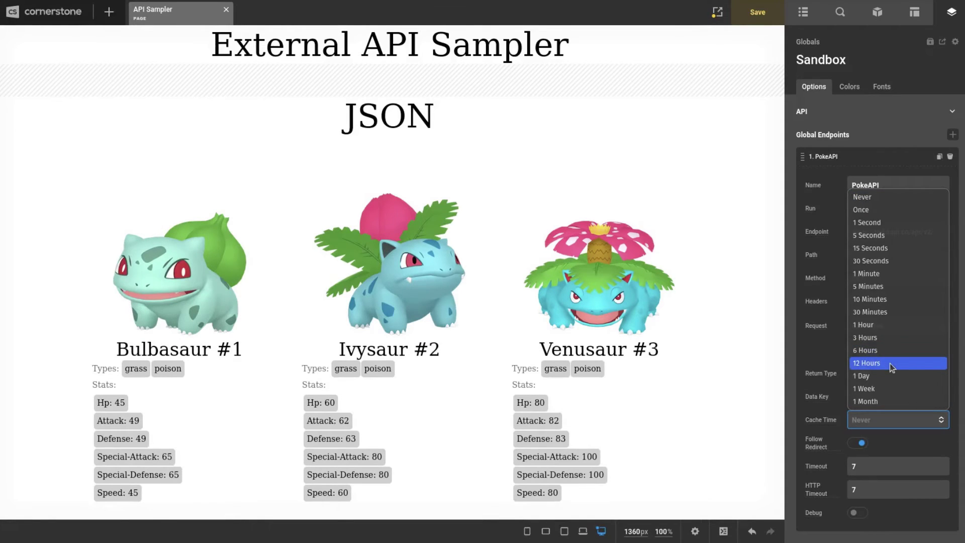
key(Escape)
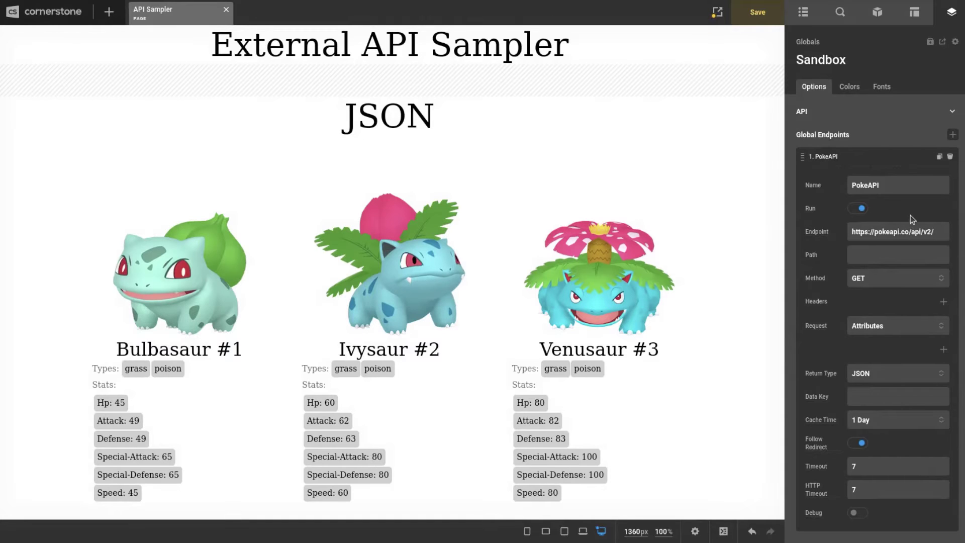
Step: Save the global endpoint settings and create a new blank page
key(ctrl+s)
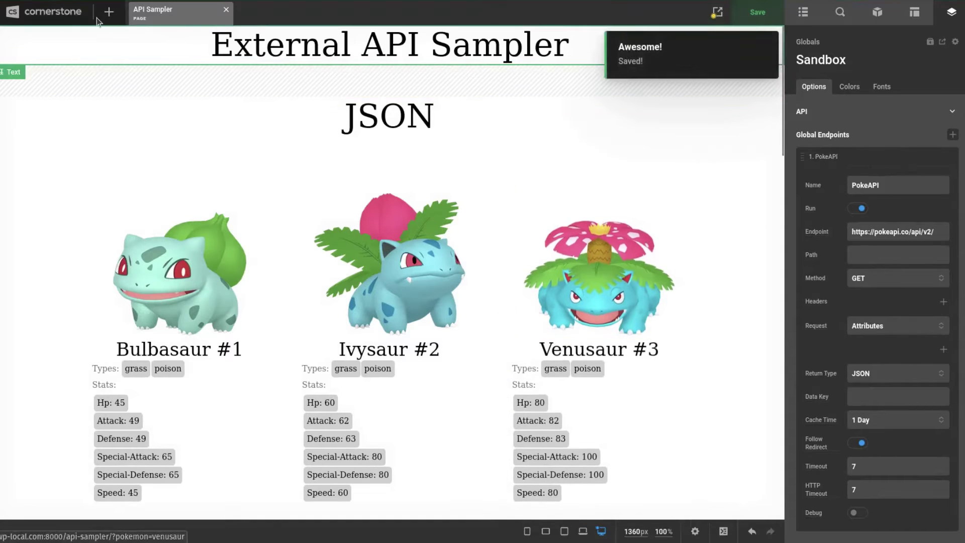
click(109, 12)
mouse_move(43, 102)
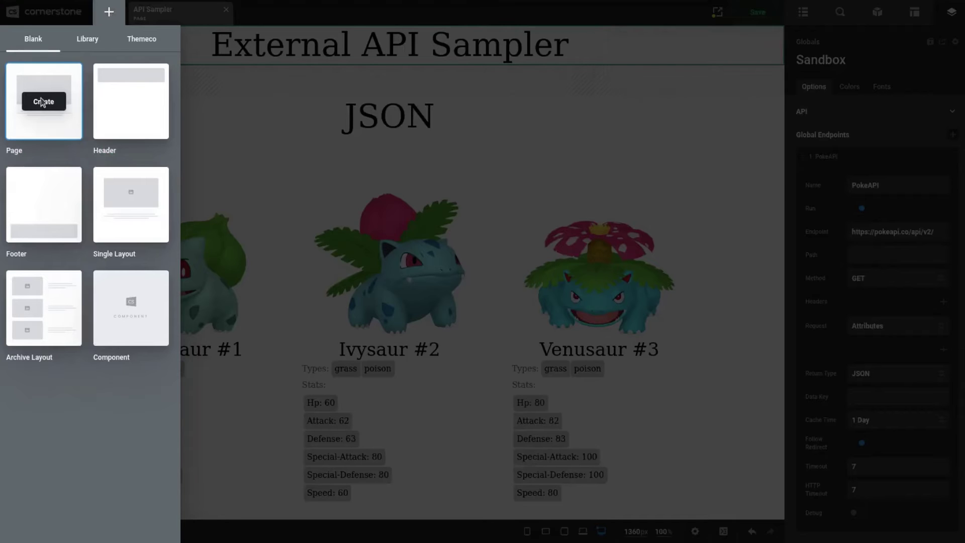
click(64, 106)
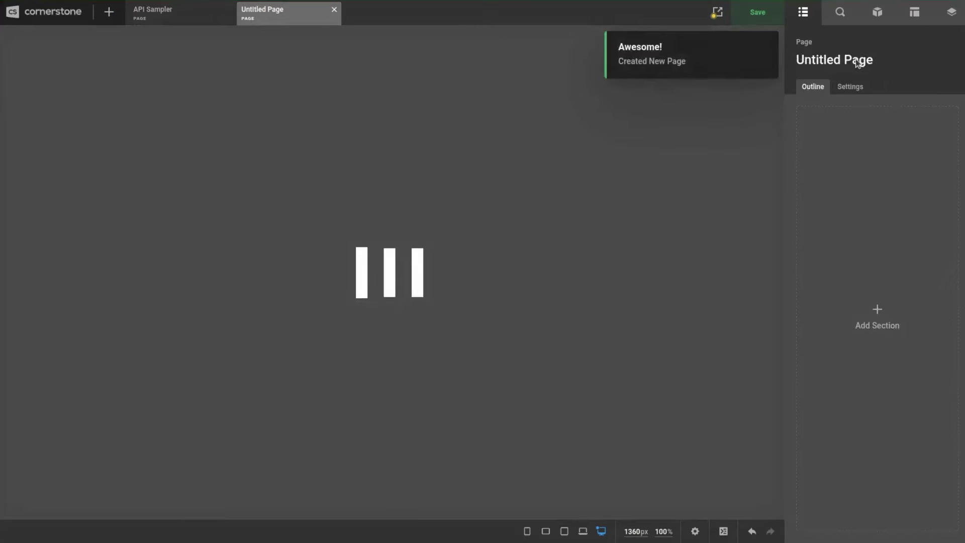
Step: Title the new page 'Pokemon2'
click(857, 61)
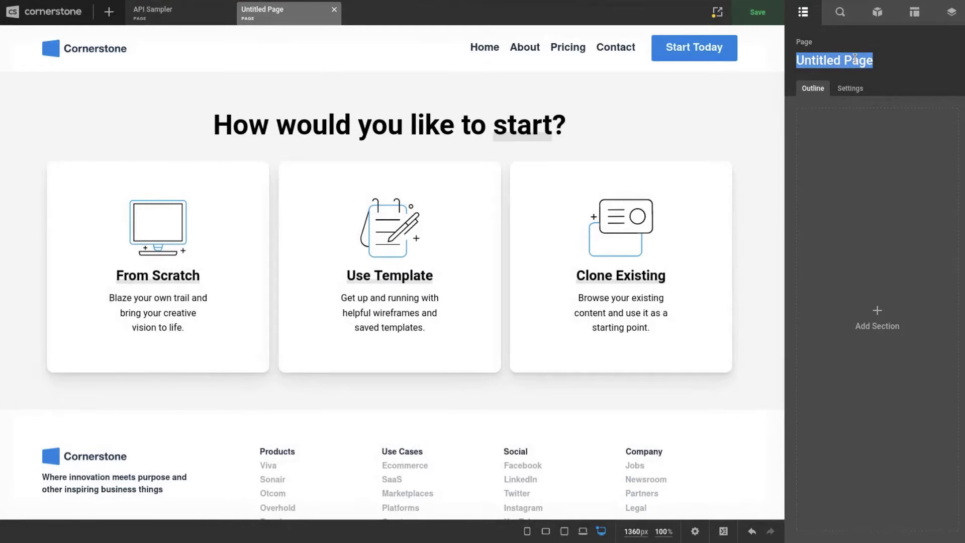
text(P)
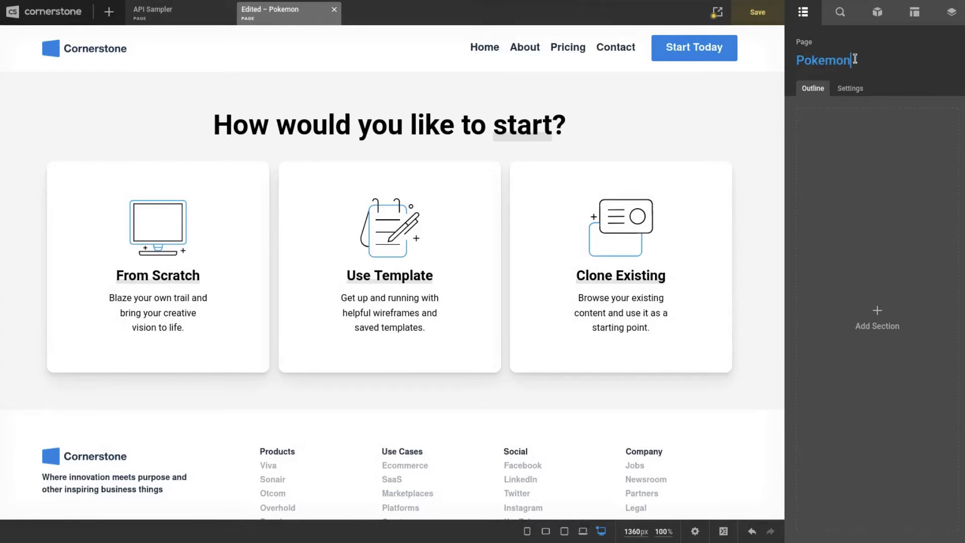
text(okemon2)
key(Return)
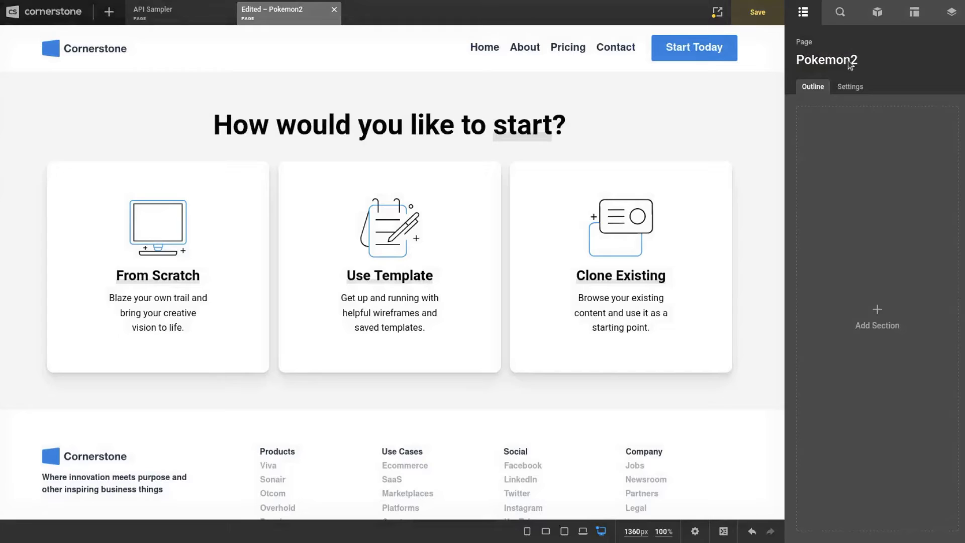
Step: Set the page status to Publish and template to Blank - No Container | No Header, No Footer
click(848, 61)
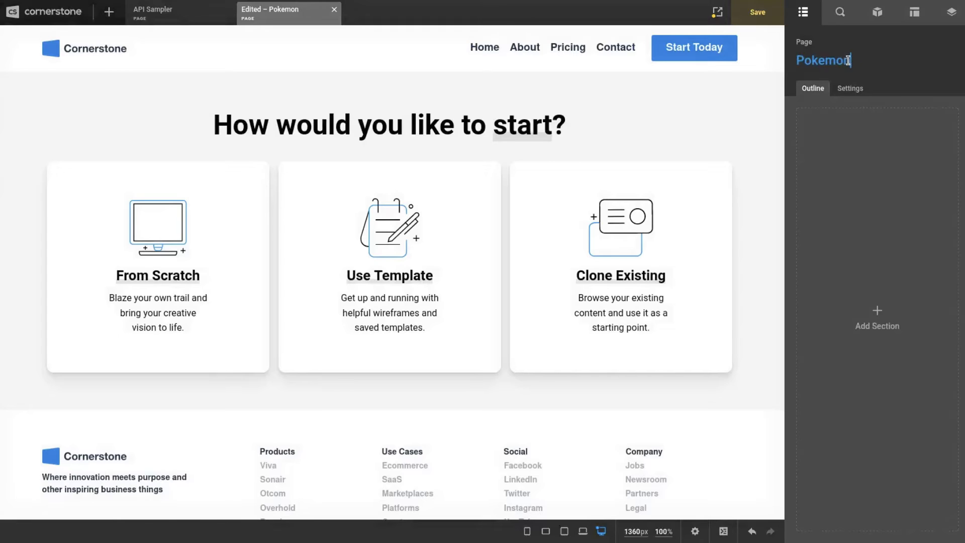
key(Return)
click(854, 89)
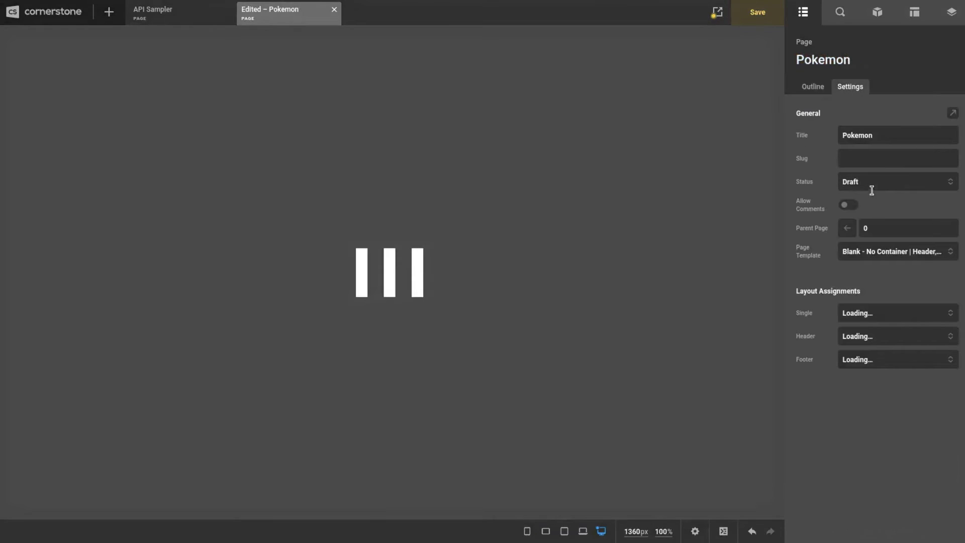
click(872, 192)
click(868, 198)
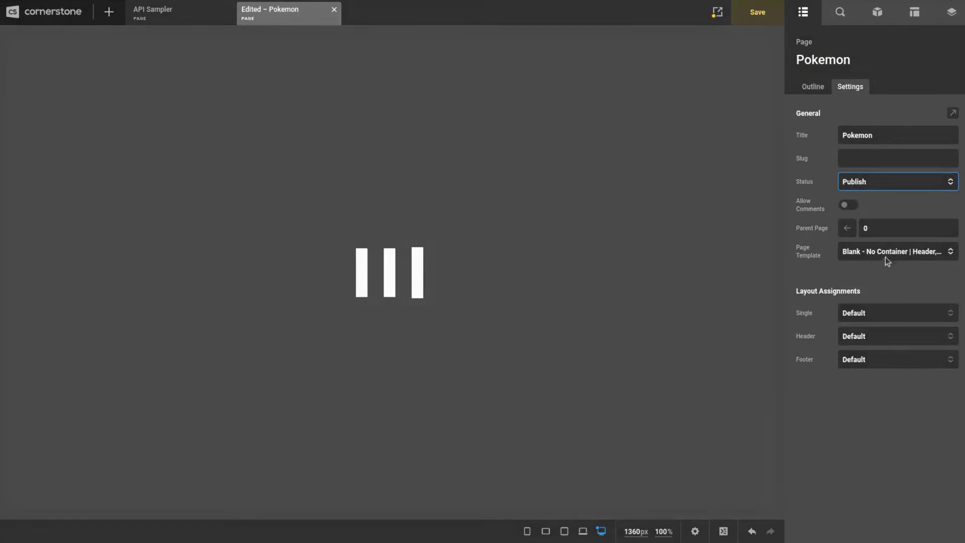
click(884, 252)
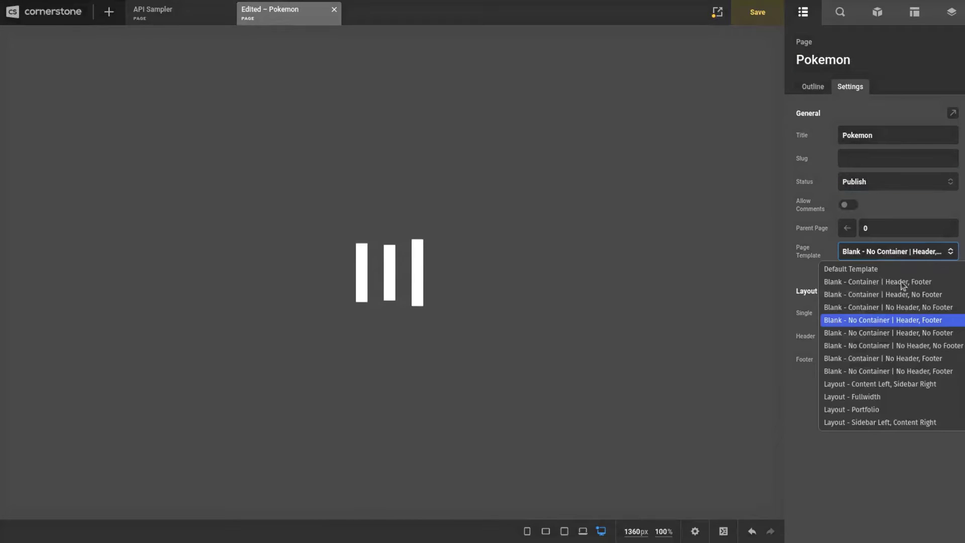
click(902, 347)
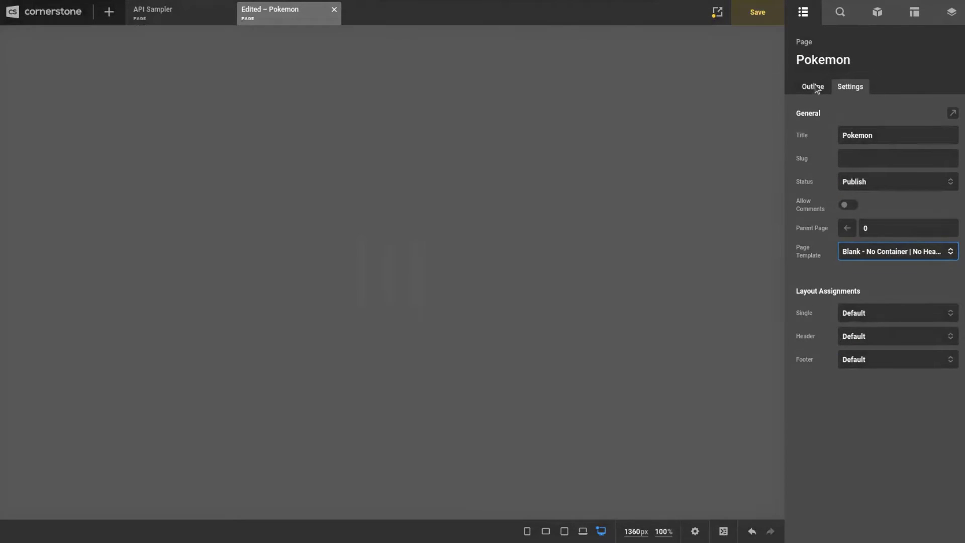
click(814, 85)
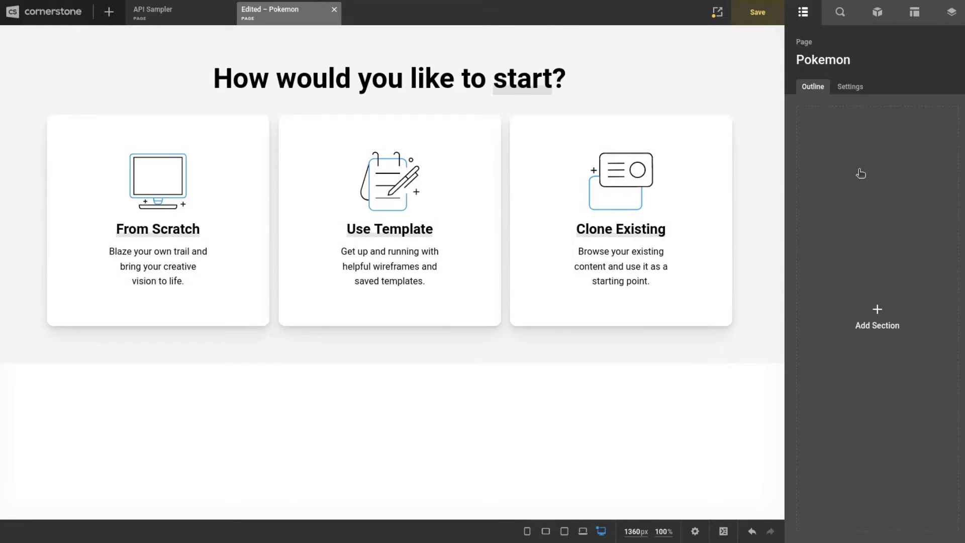
Step: Add a section with a three-column layout, then delete columns to leave one
click(859, 171)
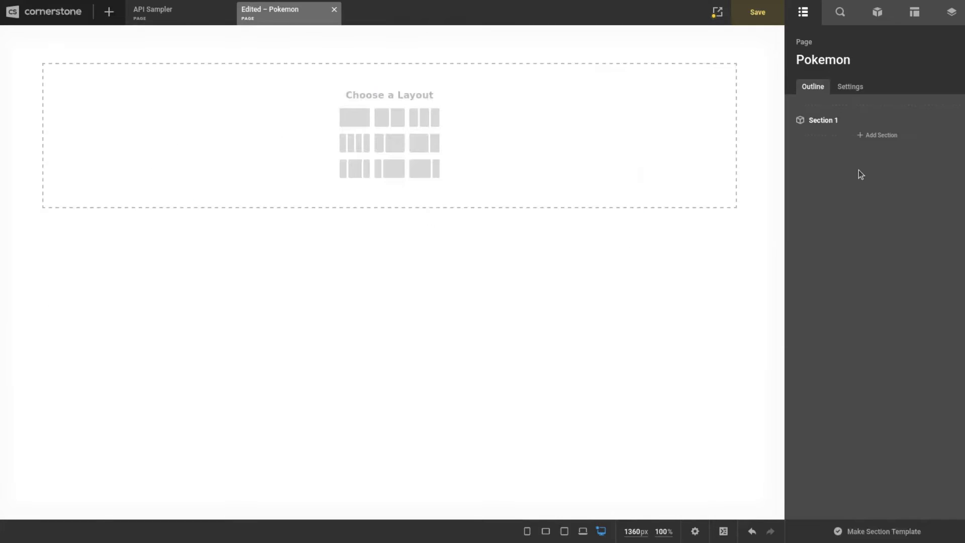
click(424, 123)
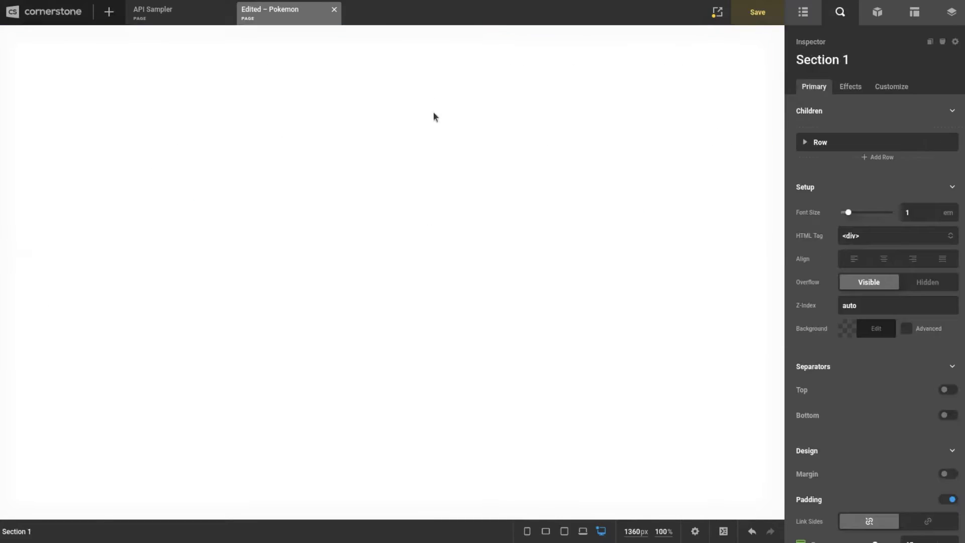
click(803, 142)
click(948, 180)
click(948, 180)
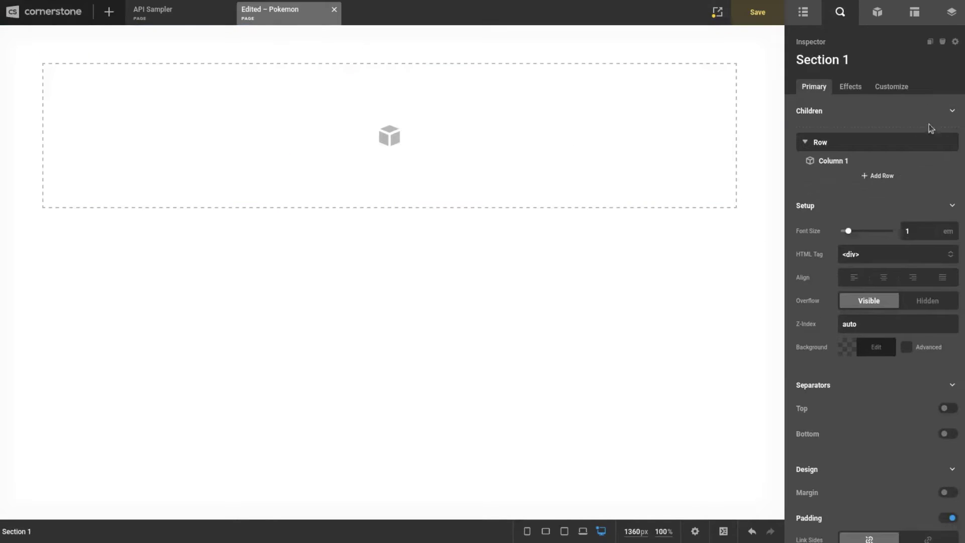
click(900, 89)
key(Escape)
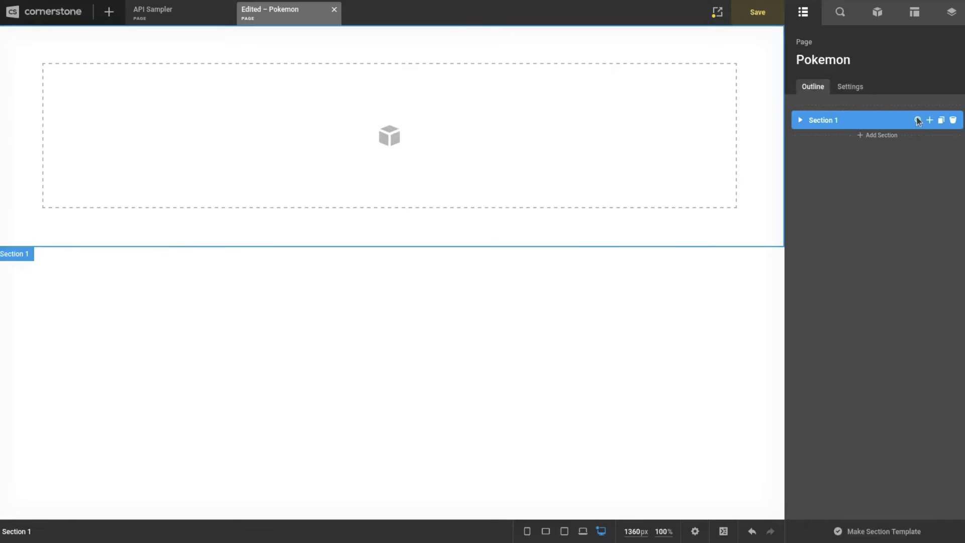
Step: Set Section 1's Looper Provider to External API Global with the PokeAPI global
click(917, 118)
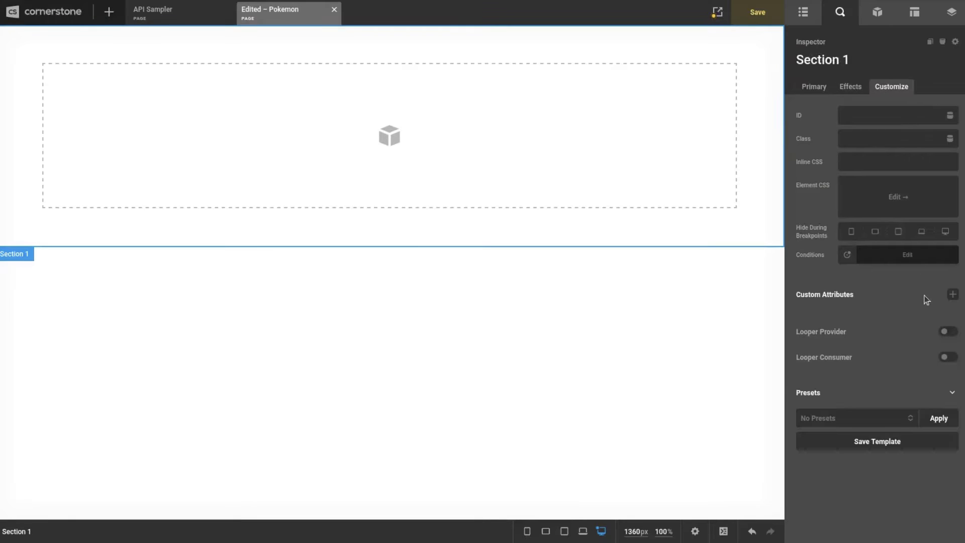
click(949, 332)
scroll(903, 220, down, 5)
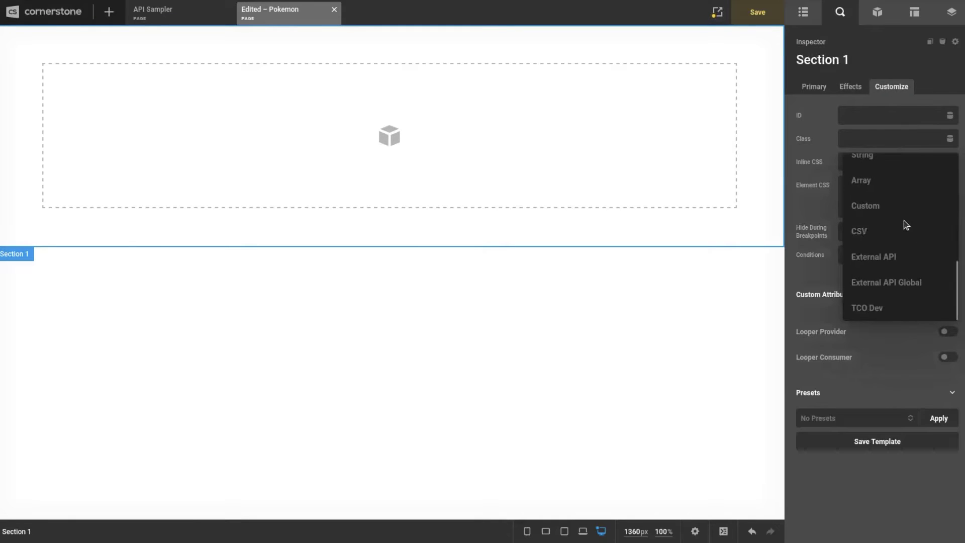
scroll(904, 219, up, 4)
scroll(903, 221, down, 5)
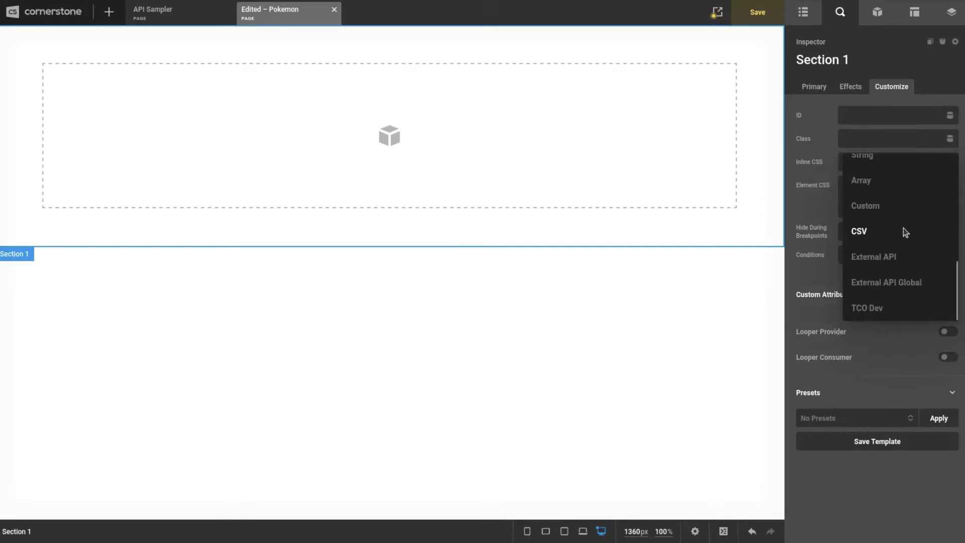
click(903, 288)
scroll(893, 308, down, 3)
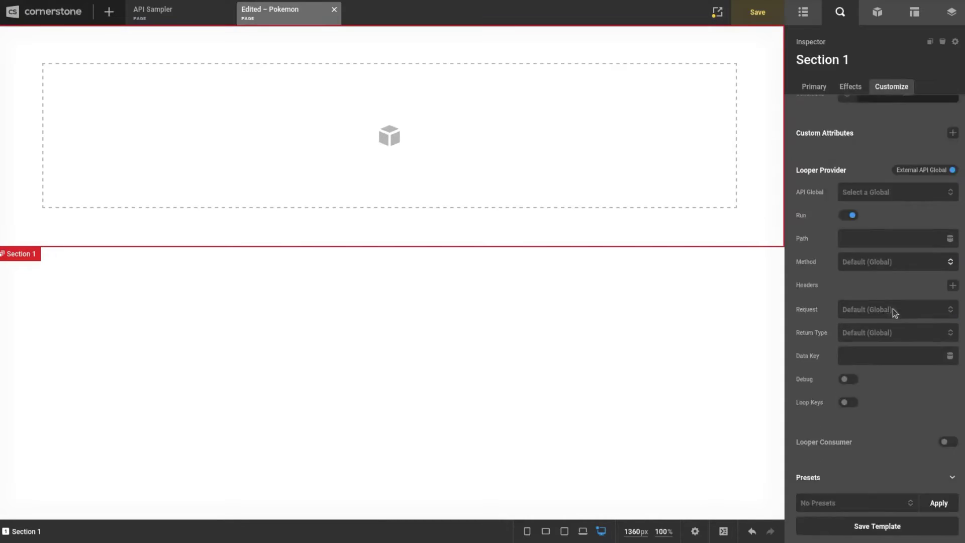
click(882, 187)
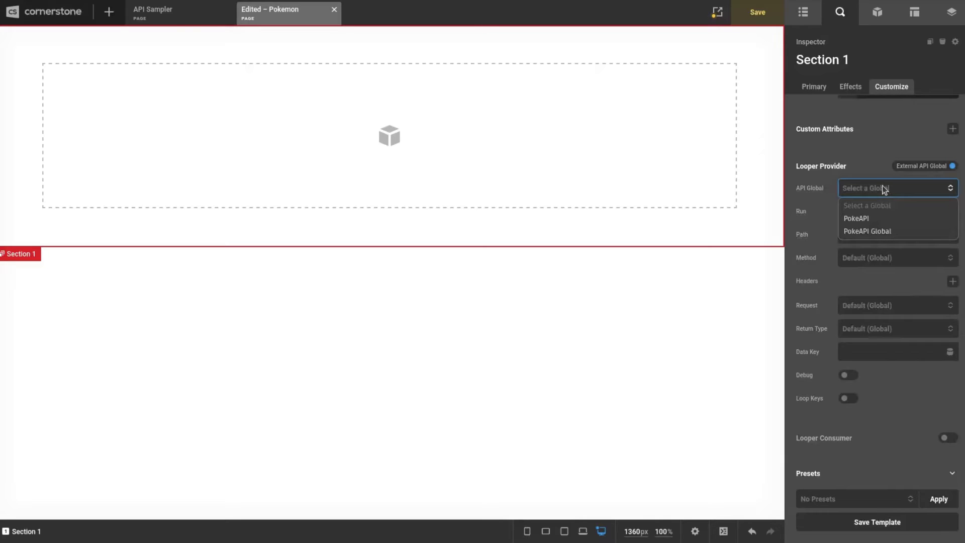
click(856, 218)
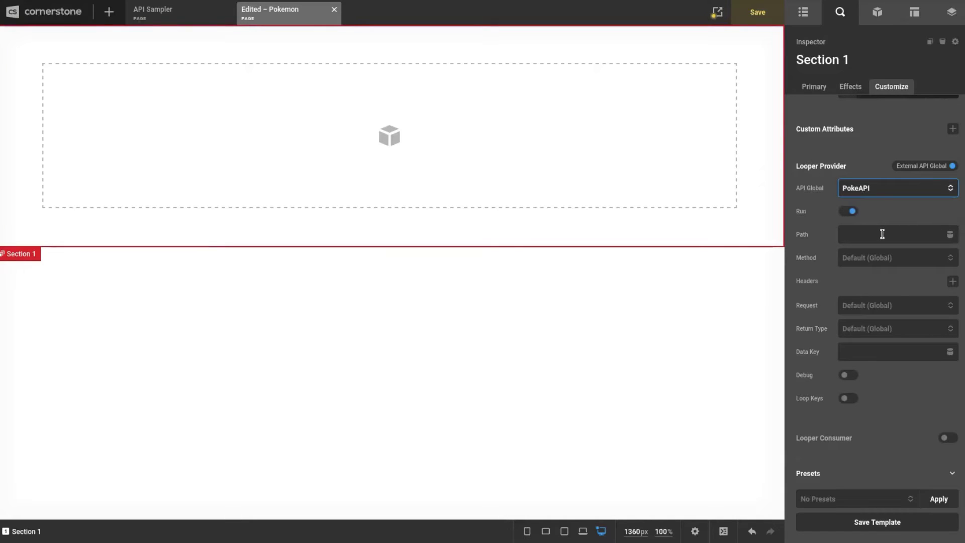
Step: Find the API Tester element by searching 'test' and place it above Section 1
click(804, 14)
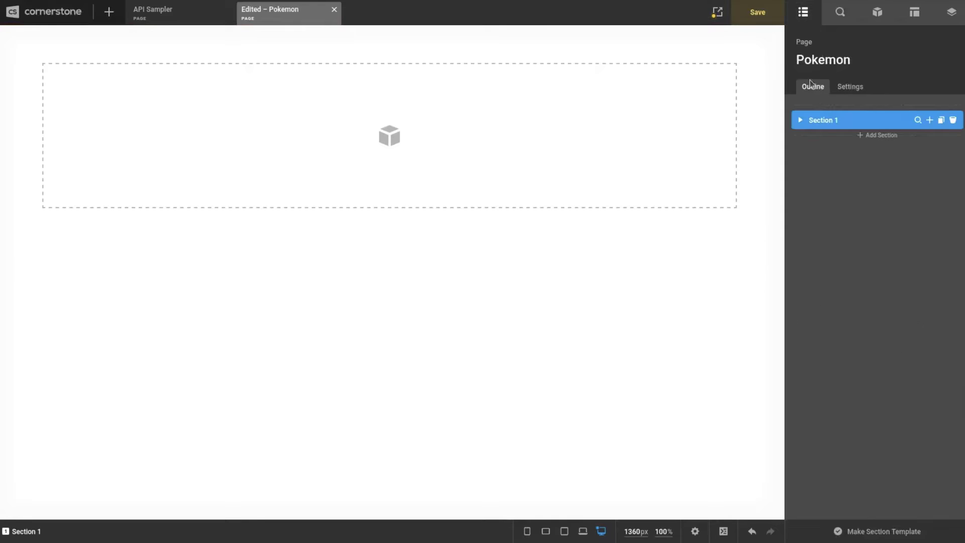
click(878, 14)
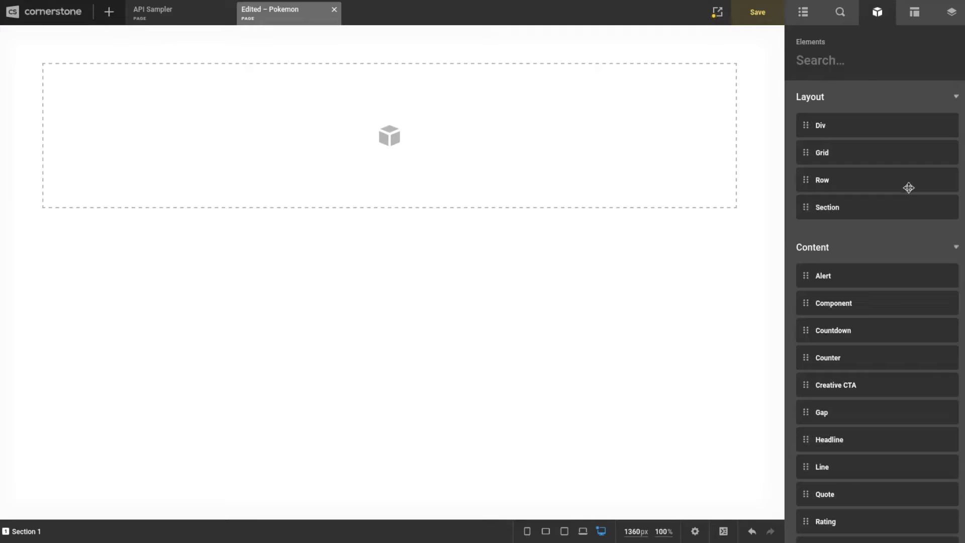
text(test)
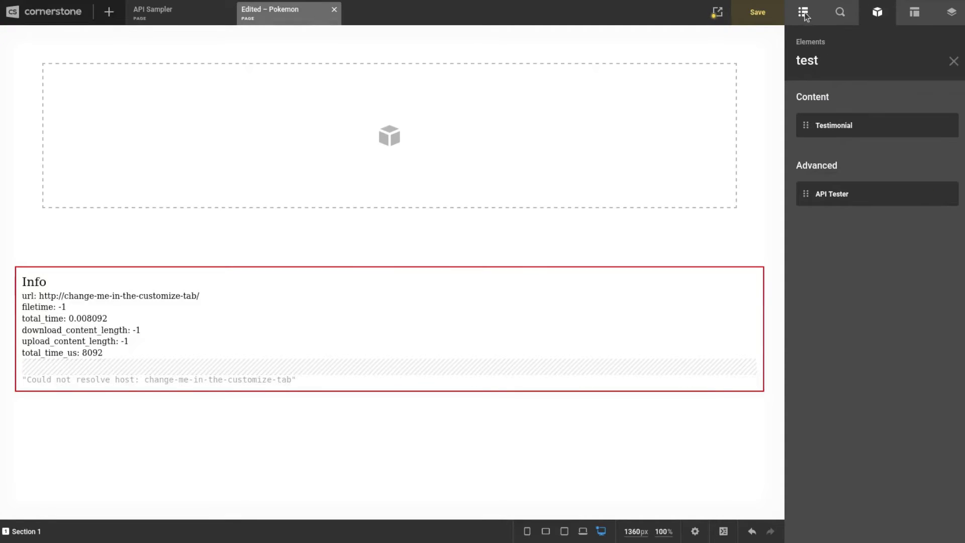
click(803, 13)
drag(837, 146, 839, 106)
Step: Bring up the API Tester's Looper Provider choices in its Customize settings
click(918, 120)
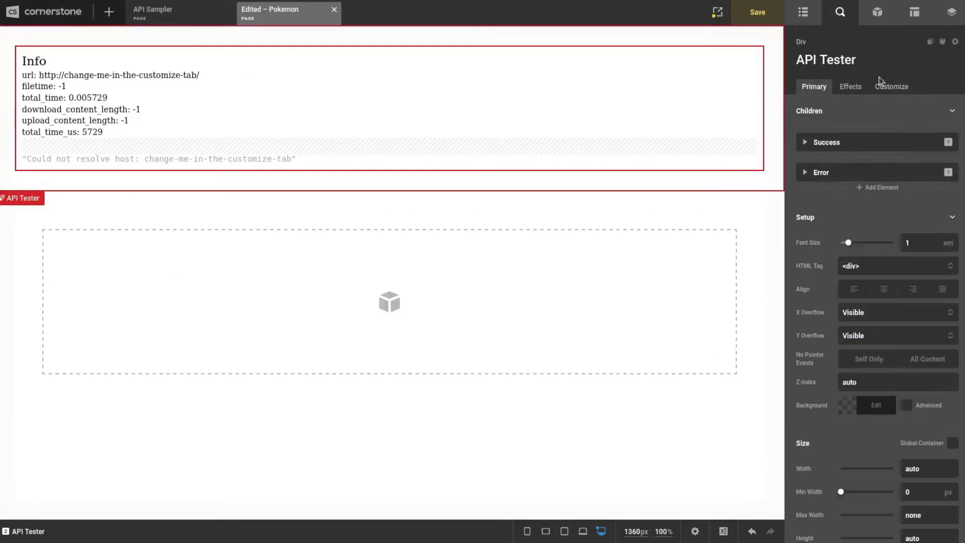
click(890, 87)
scroll(885, 206, down, 3)
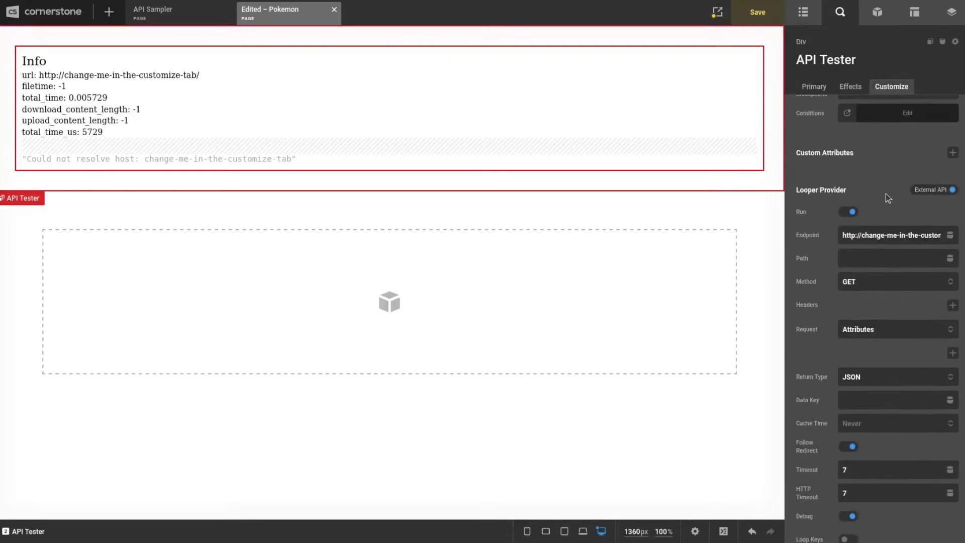
click(943, 190)
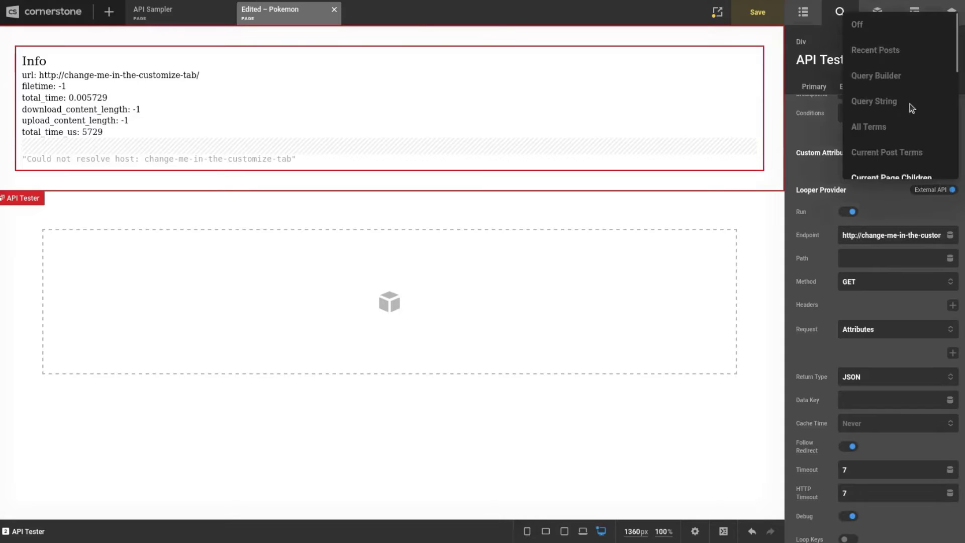
Step: Set the API Tester to External API Global using PokeAPI, returning the v2 resource list
scroll(911, 103, down, 5)
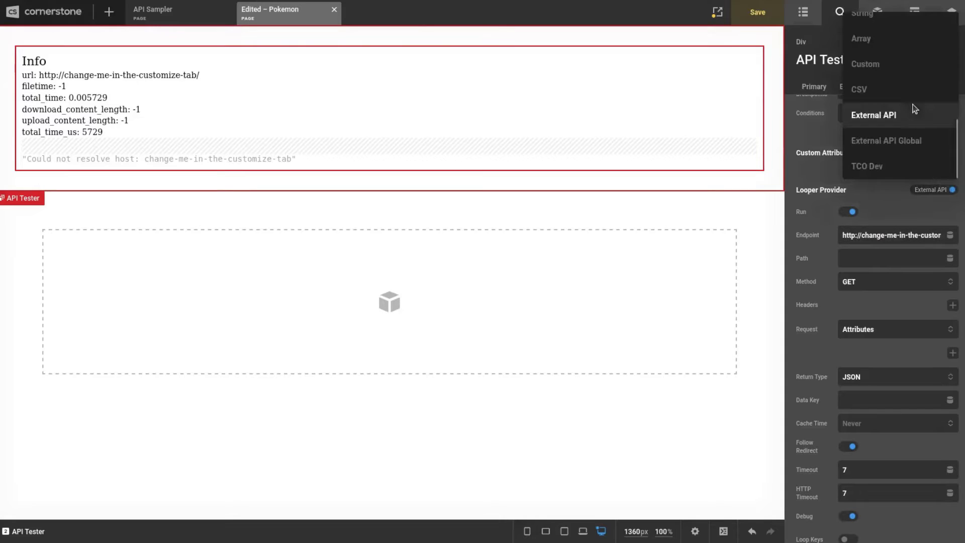
click(907, 140)
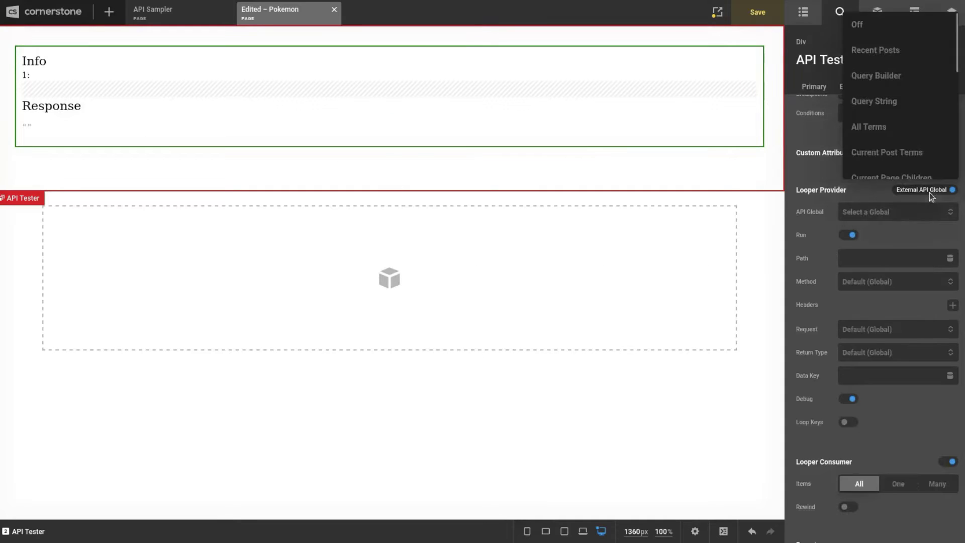
click(911, 213)
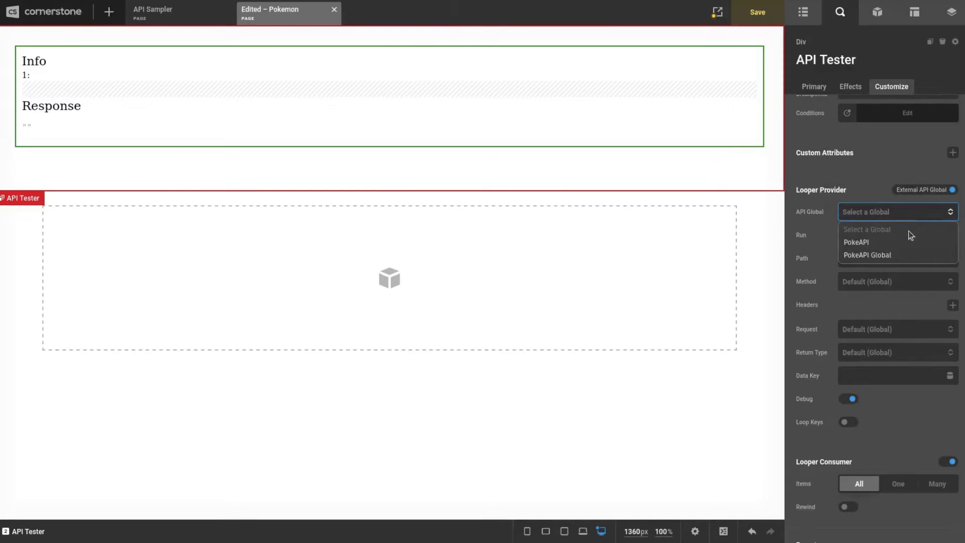
click(879, 242)
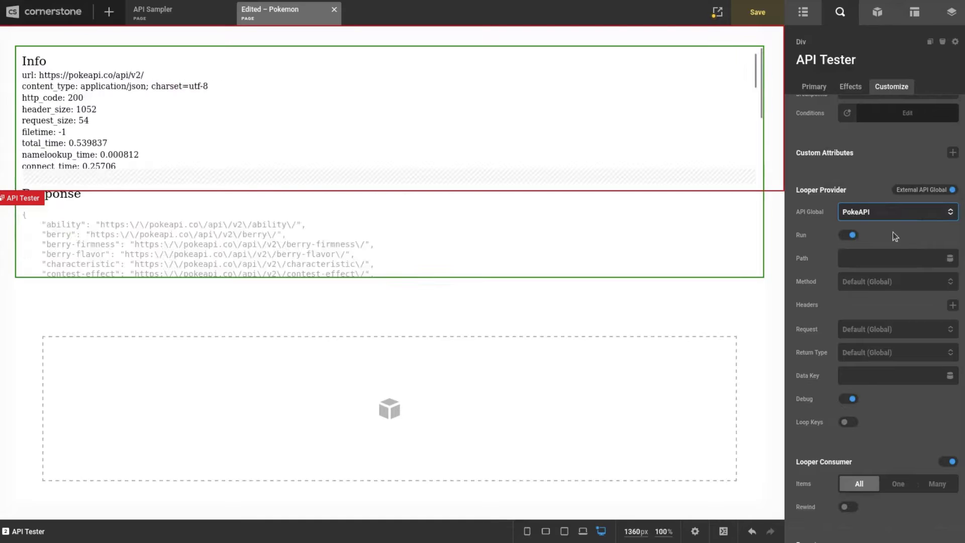
scroll(496, 138, down, 5)
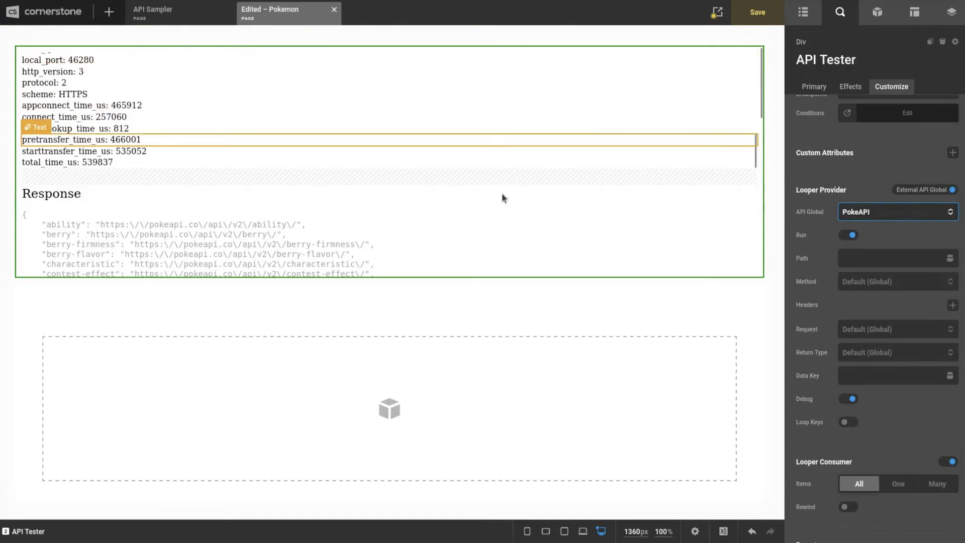
scroll(502, 191, down, 4)
scroll(466, 180, up, 4)
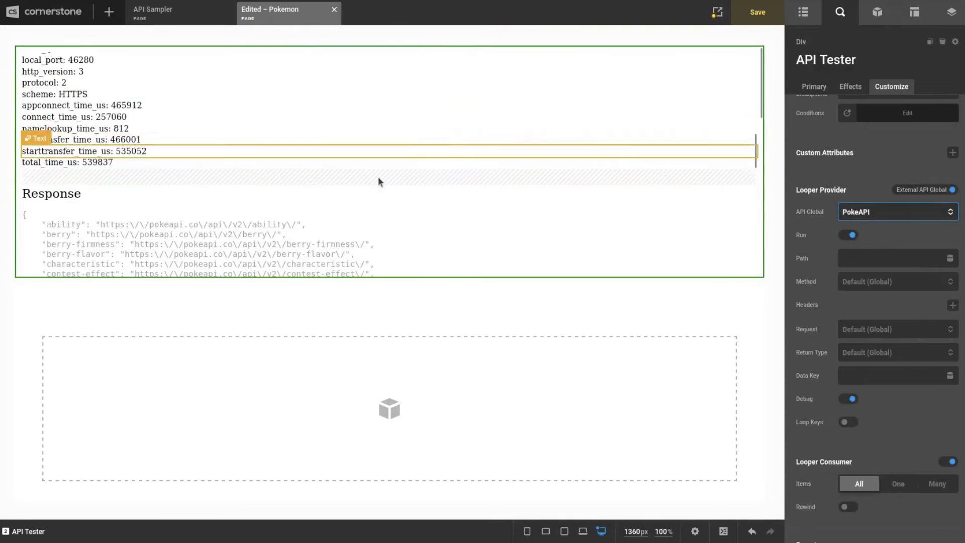
scroll(355, 129, down, 3)
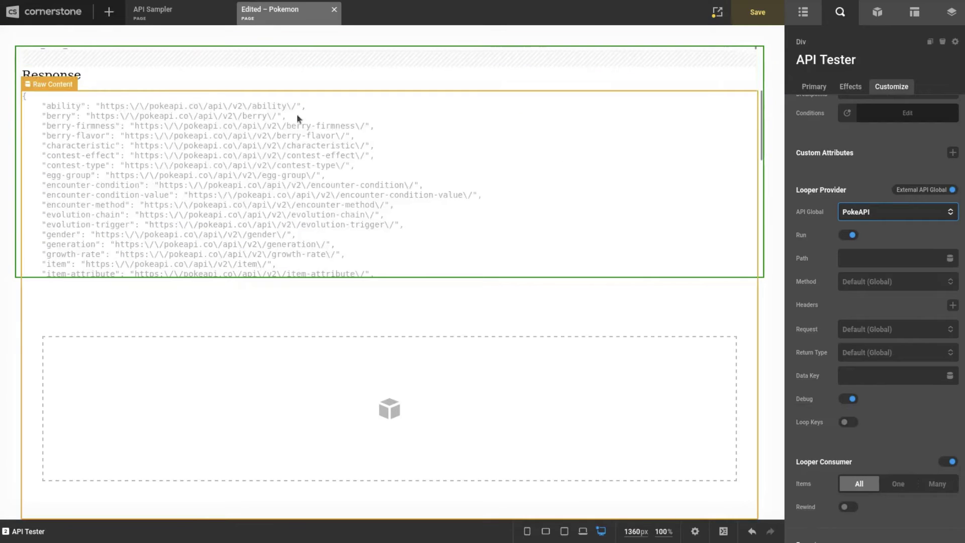
scroll(284, 175, up, 3)
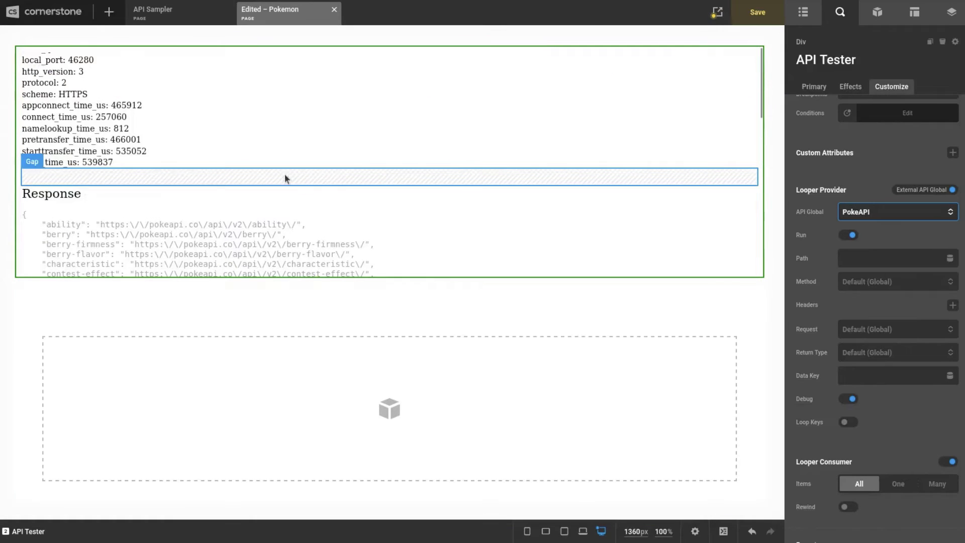
Step: Give the API Tester Path 'pokemon' and Data Key 'results' so it lists bulbasaur, ivysaur, venusaur
click(866, 258)
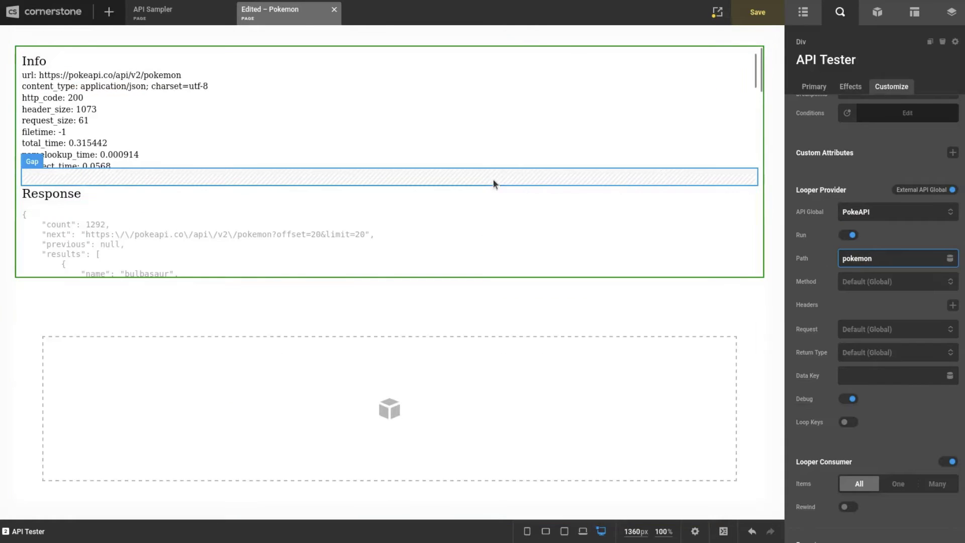
scroll(493, 181, down, 3)
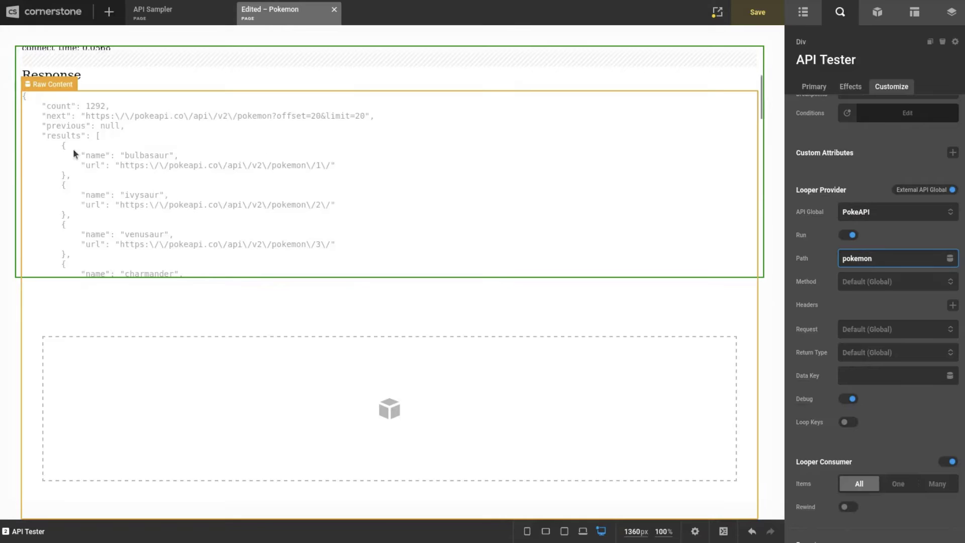
scroll(432, 169, down, 1)
scroll(161, 146, up, 2)
scroll(186, 170, down, 2)
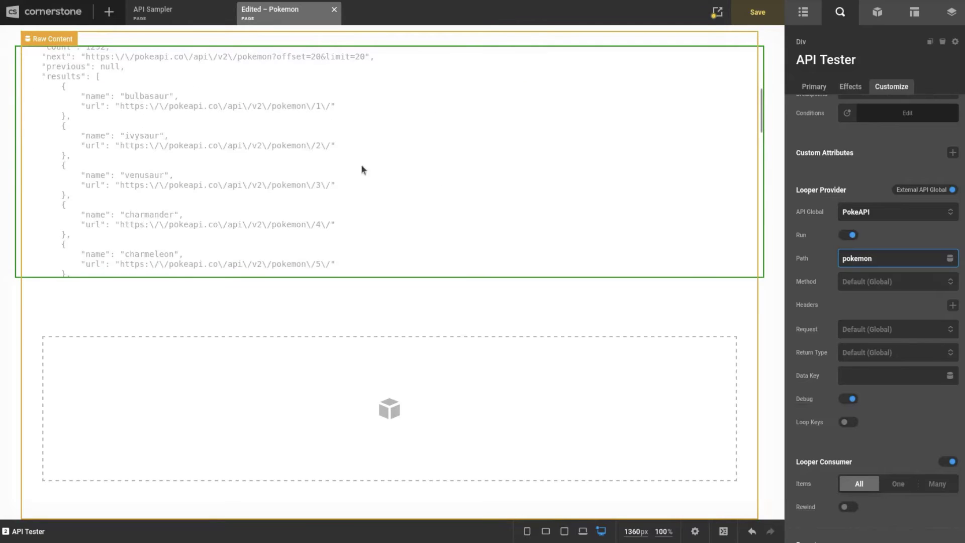
click(895, 376)
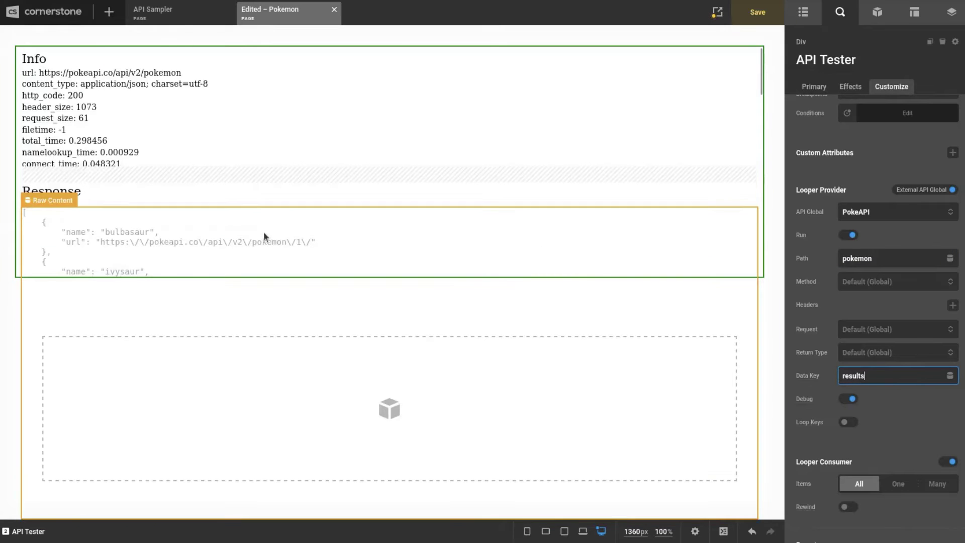
scroll(263, 231, down, 5)
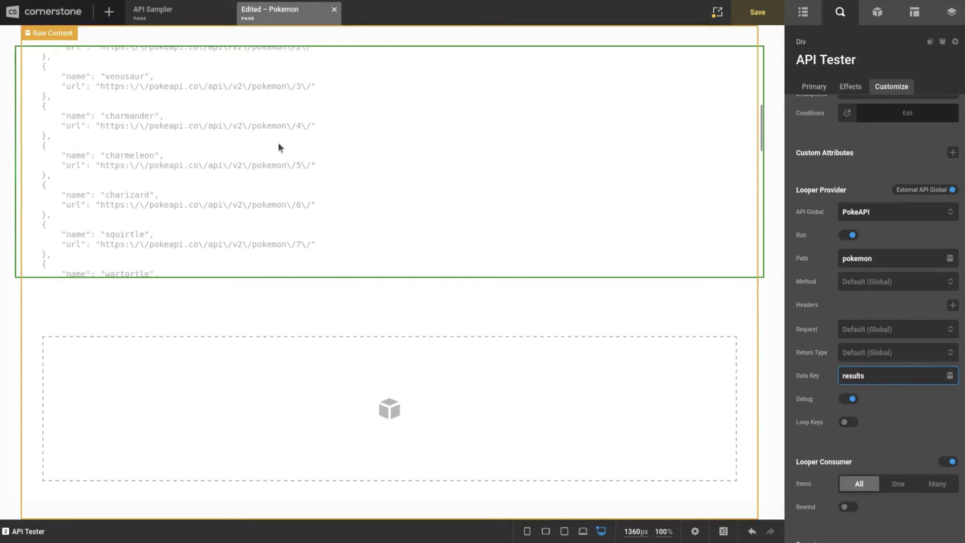
scroll(270, 150, up, 2)
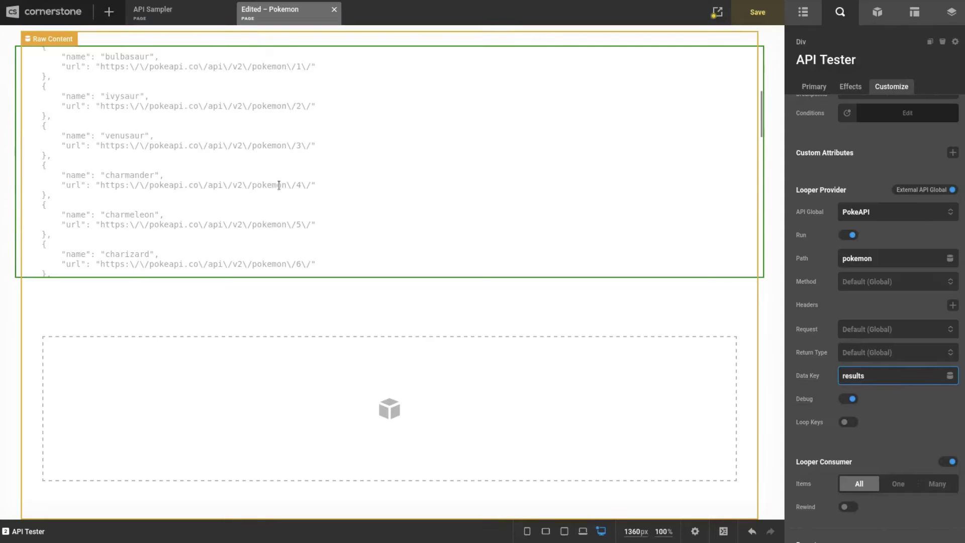
Step: Keep PokeAPI as Section 2's looper global, set Path to 'pokemon', and select the Data Key field
click(755, 328)
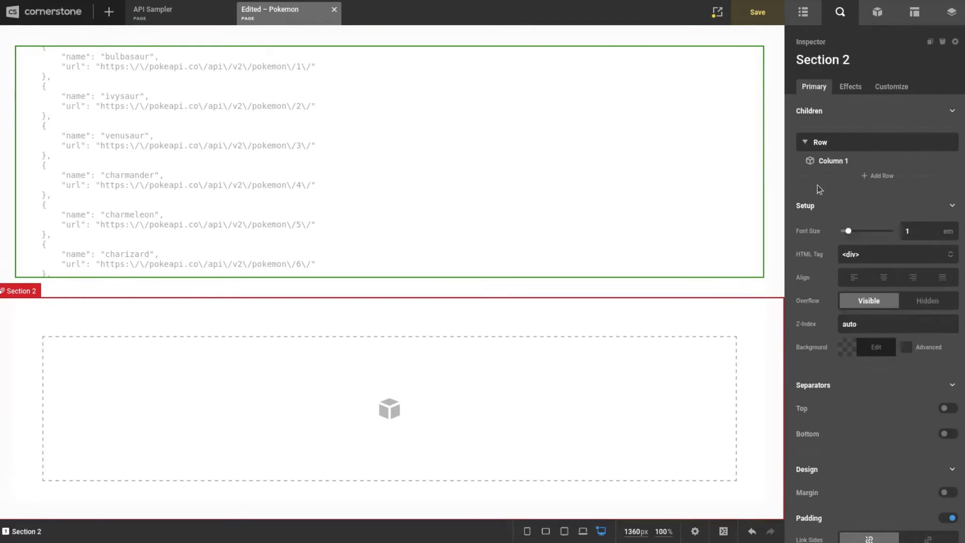
click(893, 88)
scroll(899, 251, down, 3)
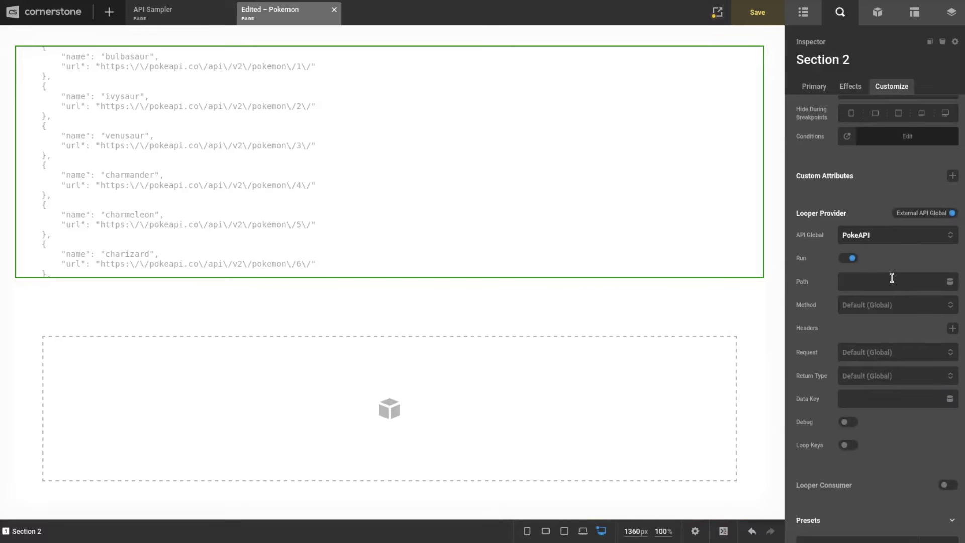
click(878, 236)
click(865, 248)
click(871, 280)
text(pokemon)
click(865, 311)
click(858, 306)
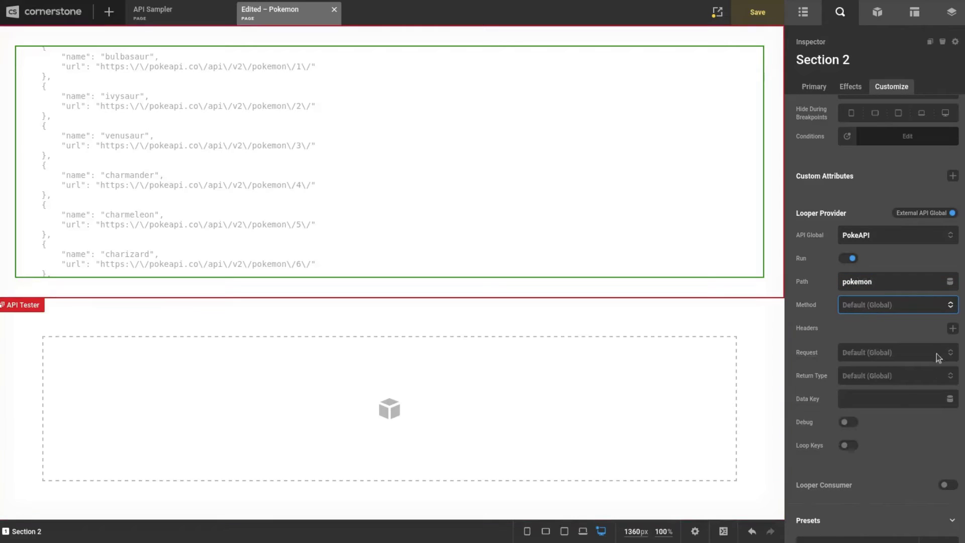
scroll(837, 375, down, 1)
click(855, 352)
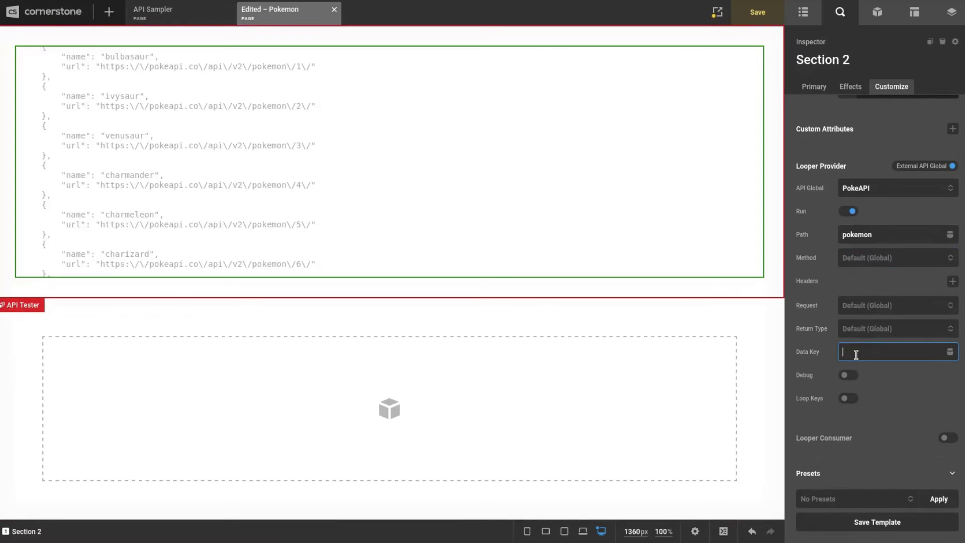
Step: Make Column 1 a looper consumer showing 4 items
click(614, 391)
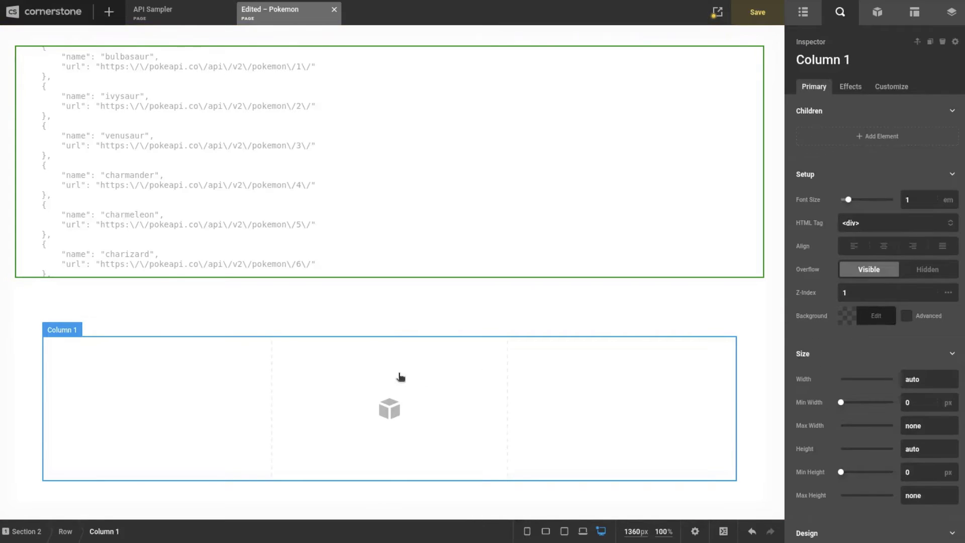
click(897, 88)
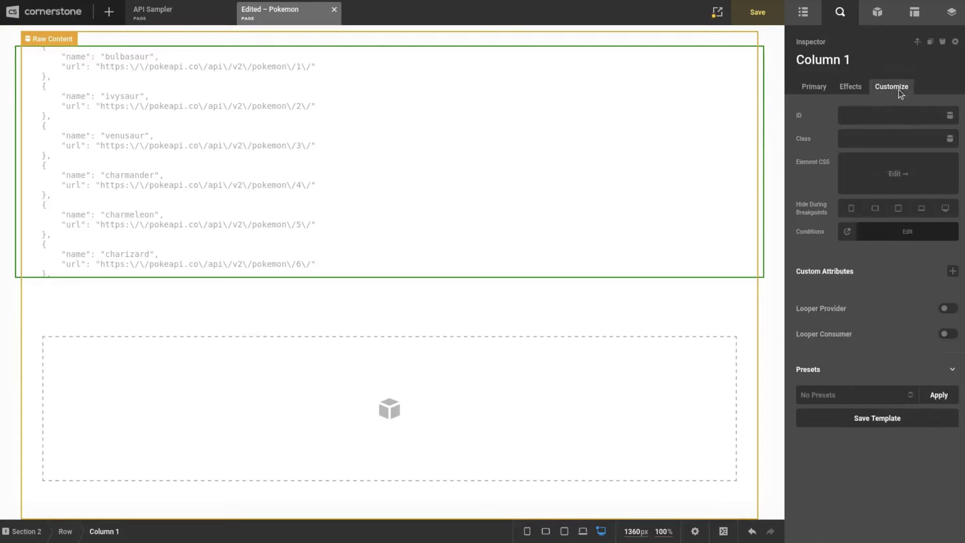
click(945, 334)
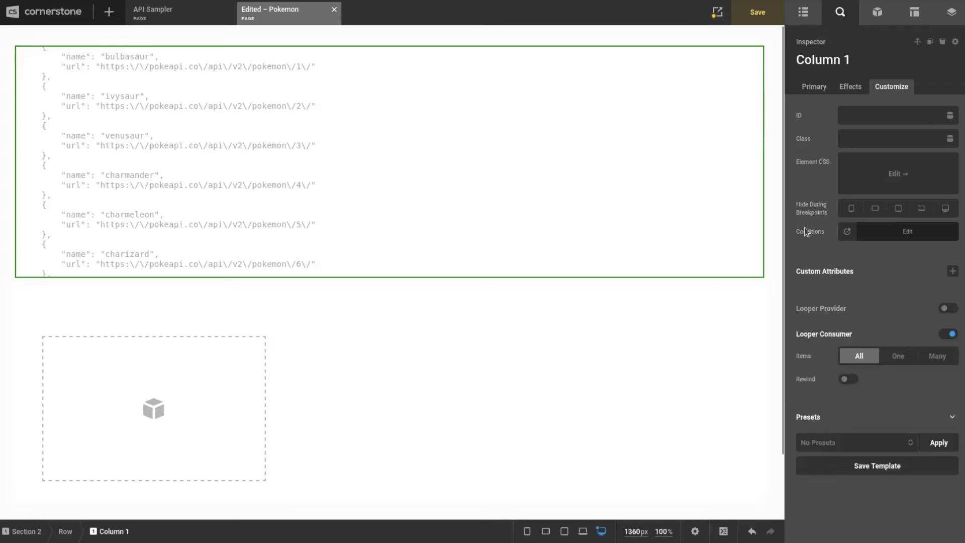
click(898, 356)
text(4)
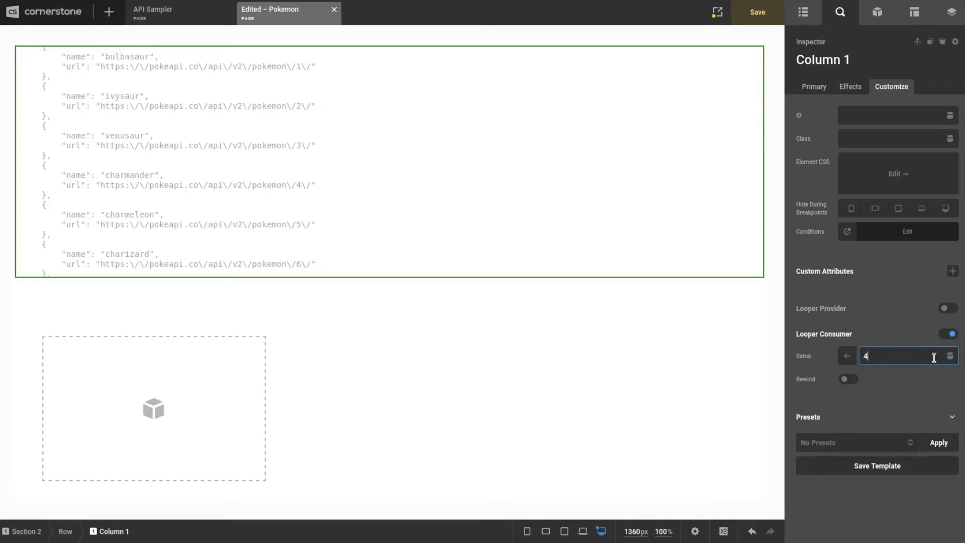
click(900, 381)
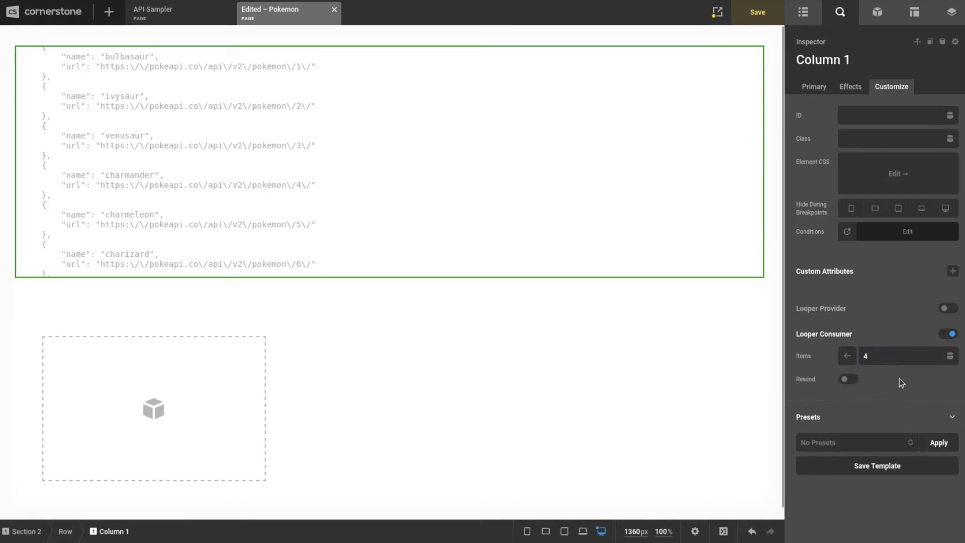
click(816, 88)
Step: Add a Text element to Column 1 with HTML content {{dc:looper:field key="name"}}
click(874, 133)
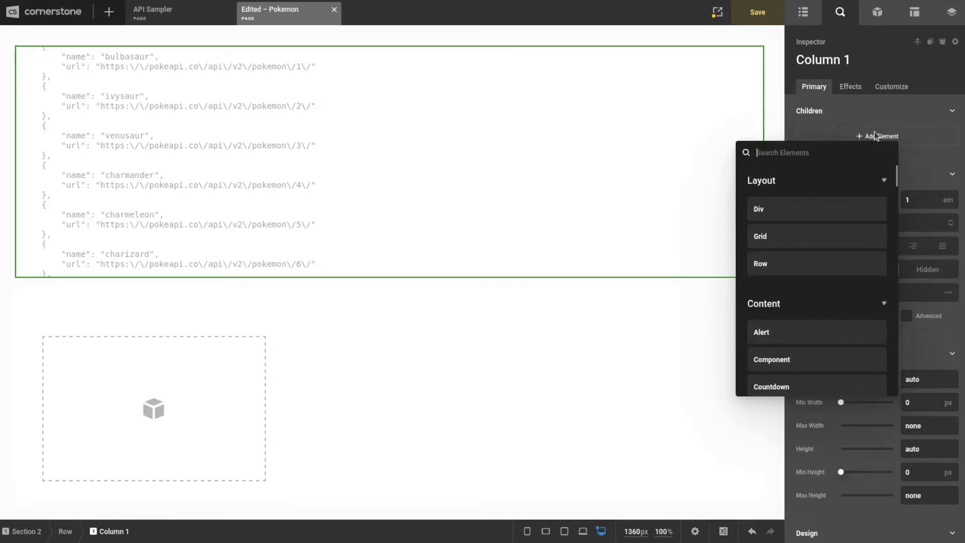
text(text)
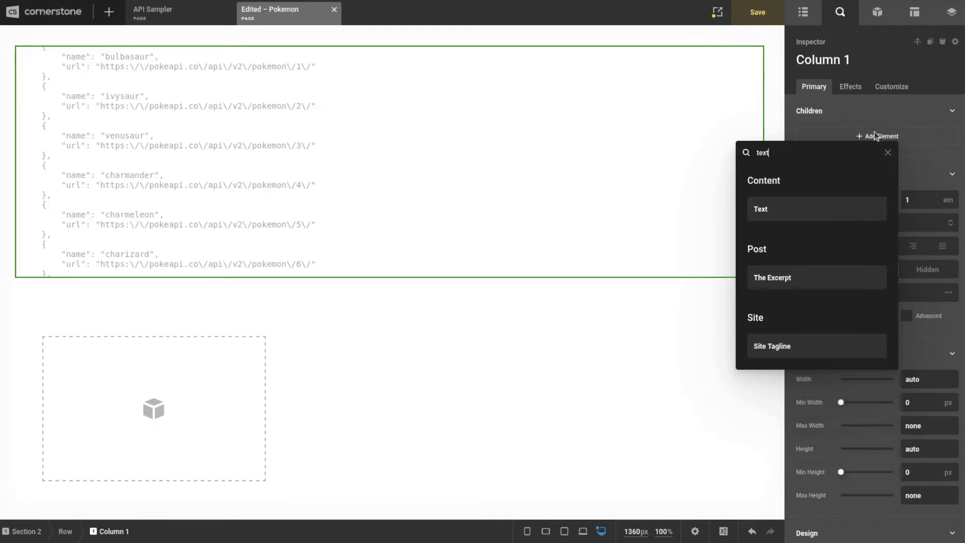
click(790, 209)
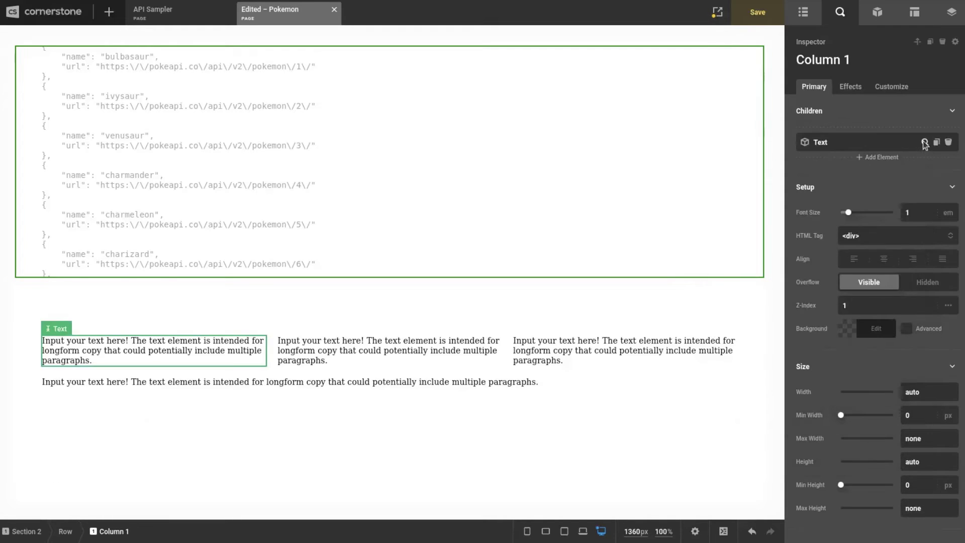
click(877, 142)
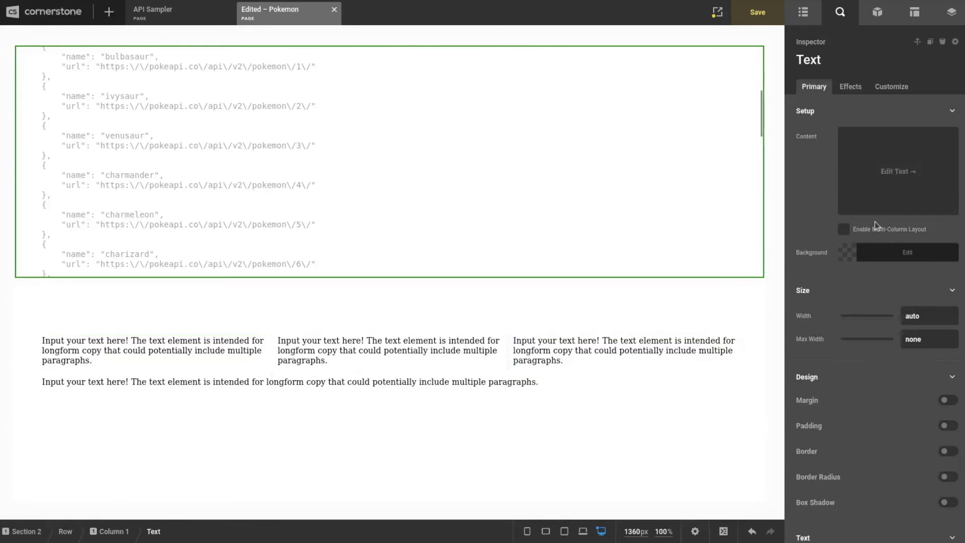
click(884, 146)
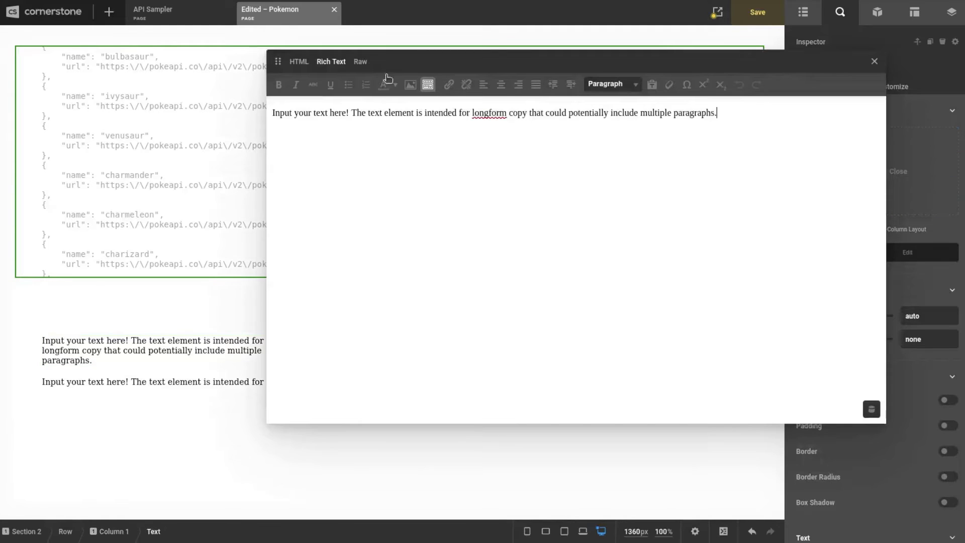
click(300, 62)
key(ctrl+a)
key(BackSpace)
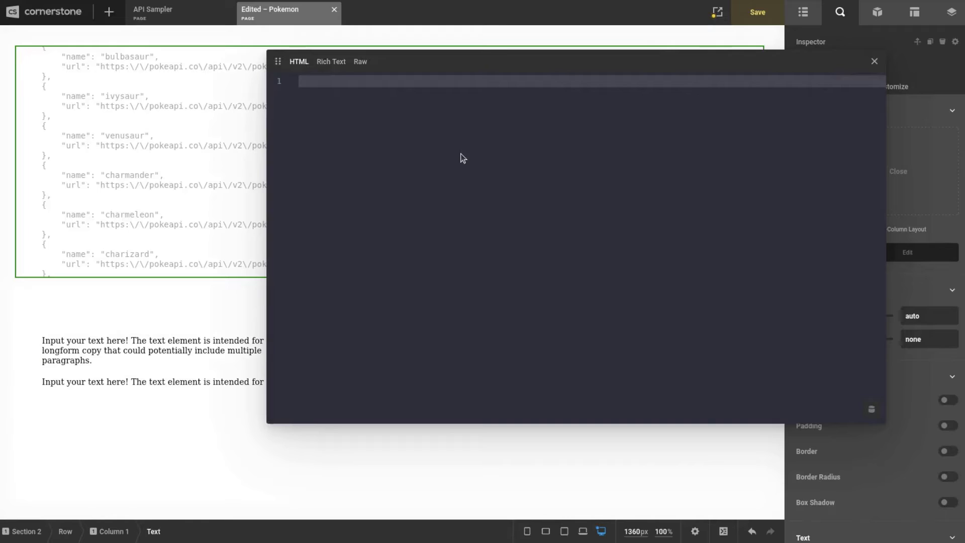
text({{dc:looper:field key="")
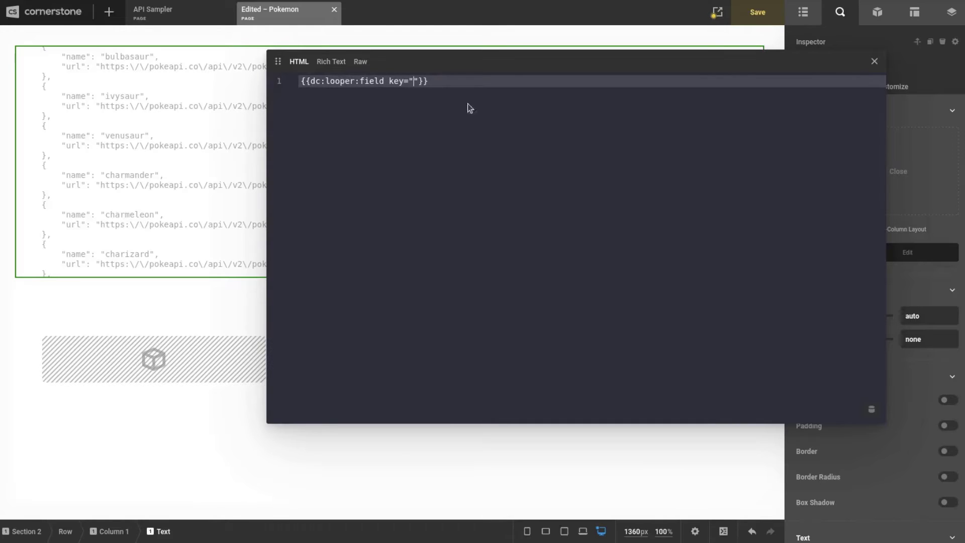
drag(537, 72, 649, 81)
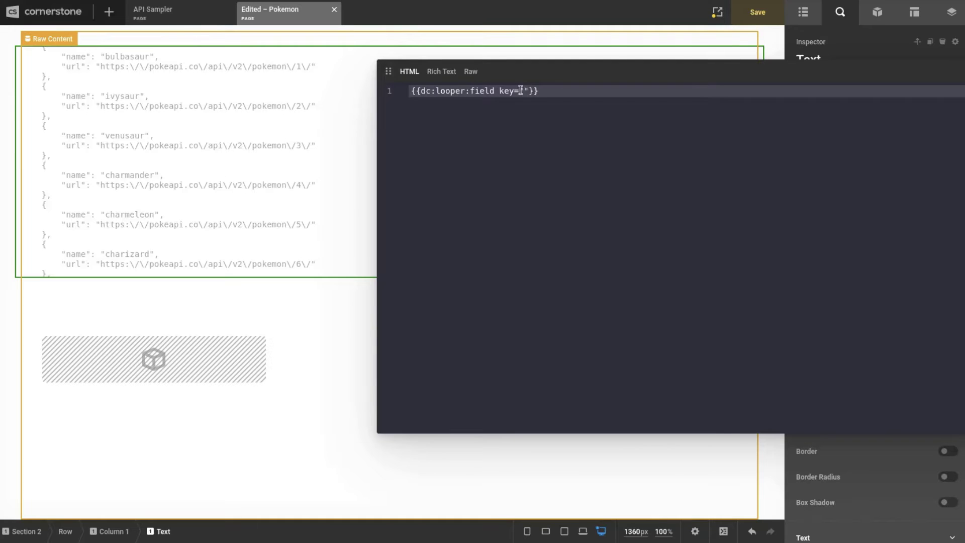
key(BackSpace)
text(name)
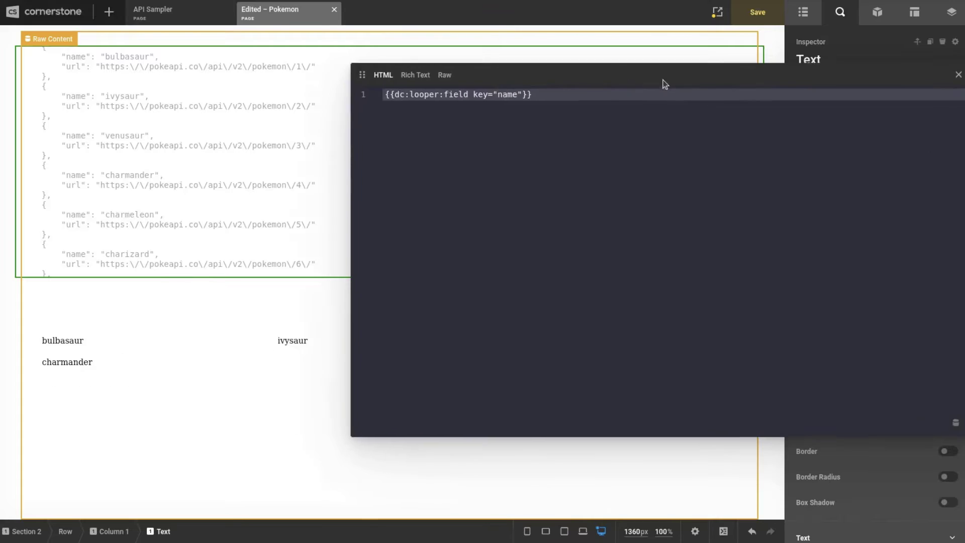
Step: Change Column 1's looper consumer item count from 4 to 3
click(897, 65)
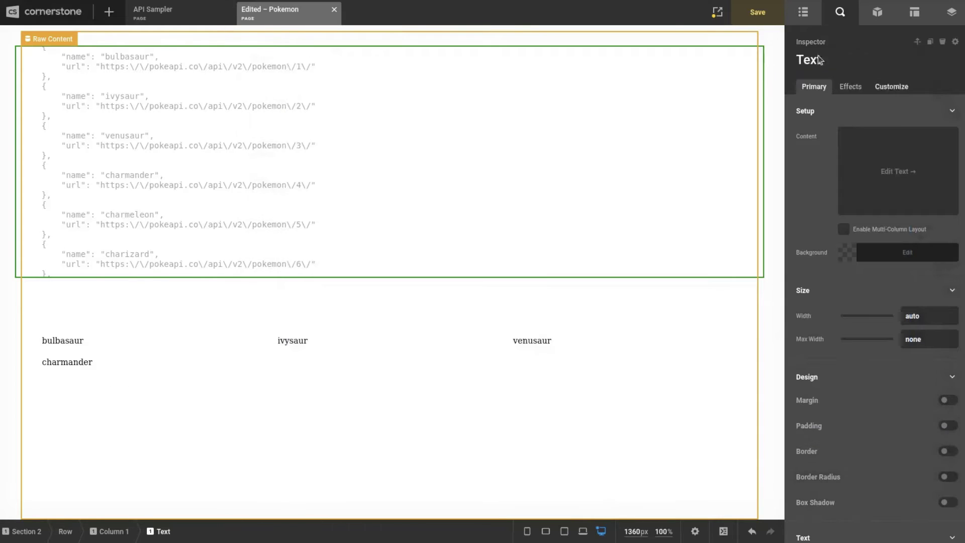
click(802, 11)
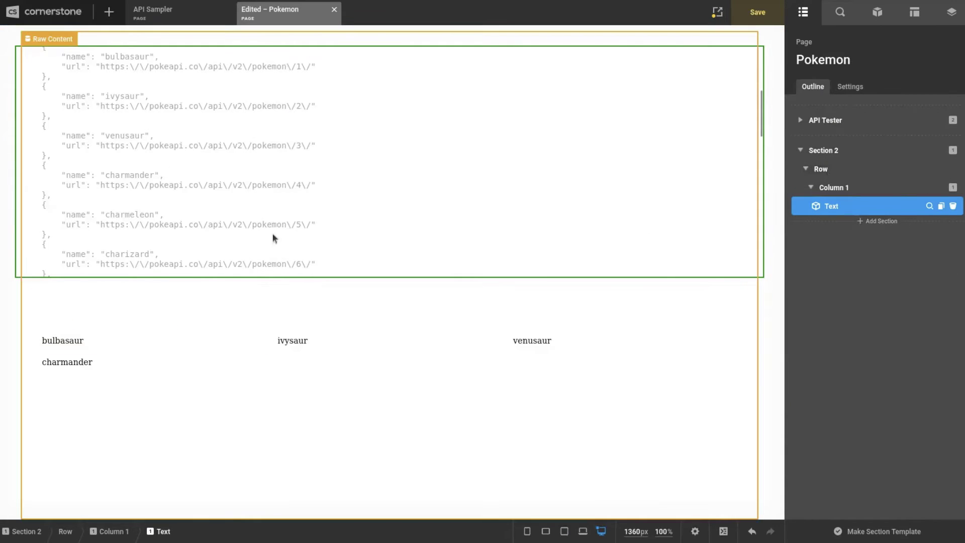
scroll(342, 146, up, 3)
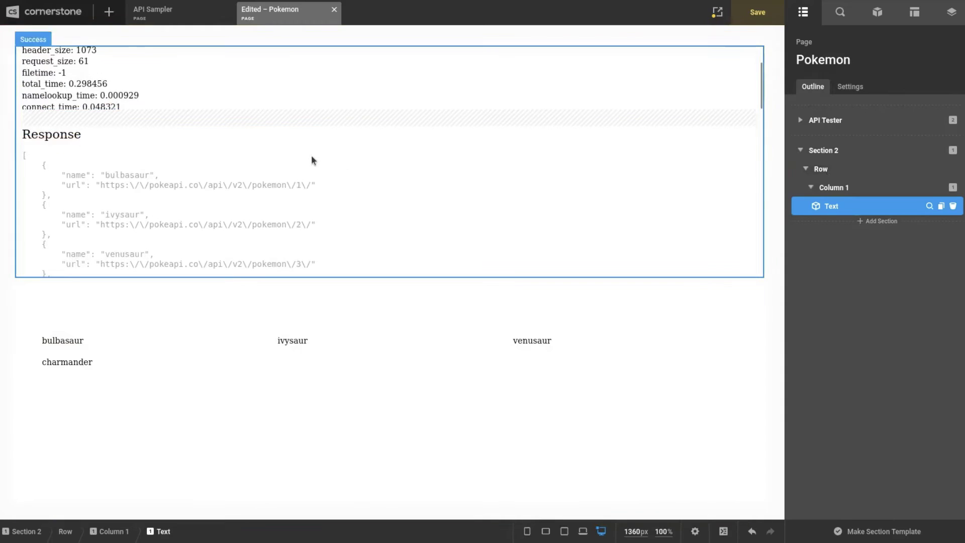
scroll(311, 156, down, 3)
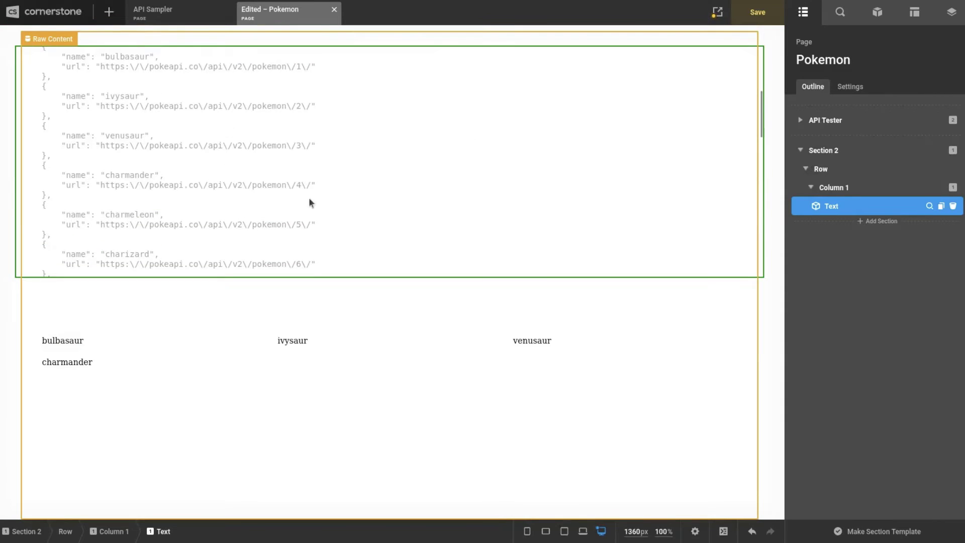
scroll(308, 197, down, 3)
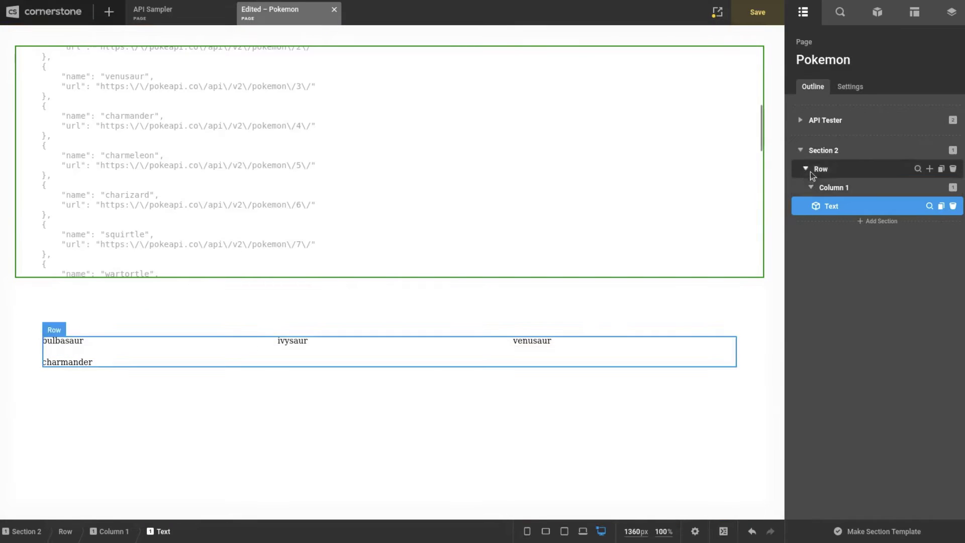
click(854, 187)
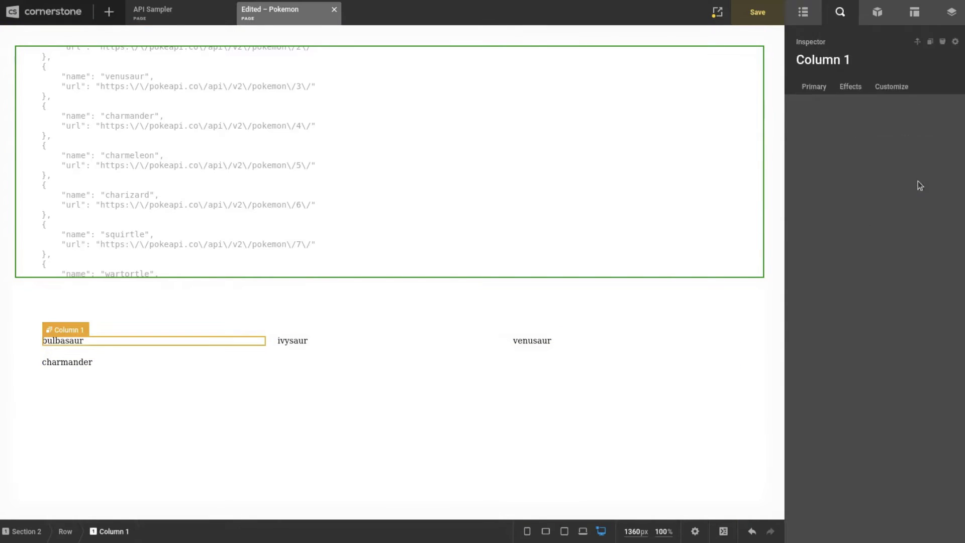
click(876, 355)
text(3)
key(Return)
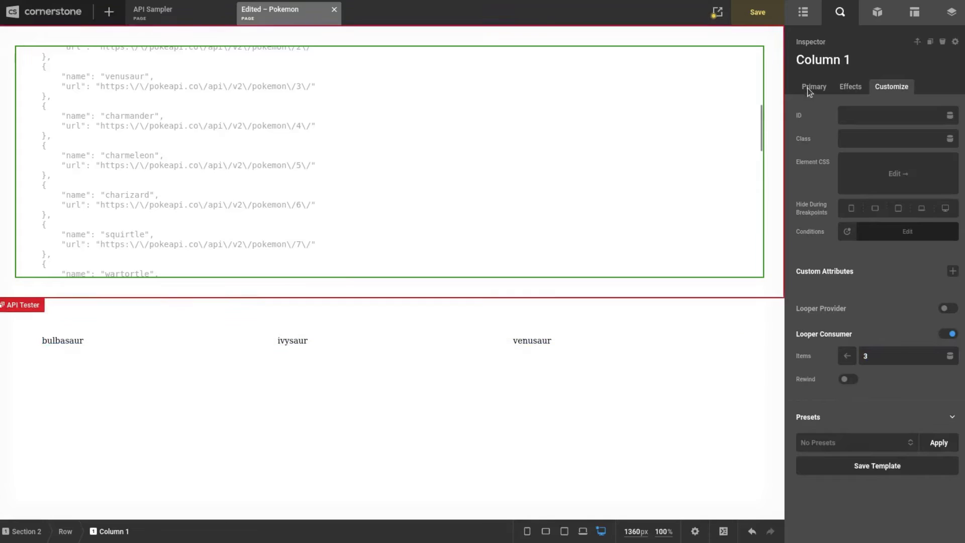
click(820, 87)
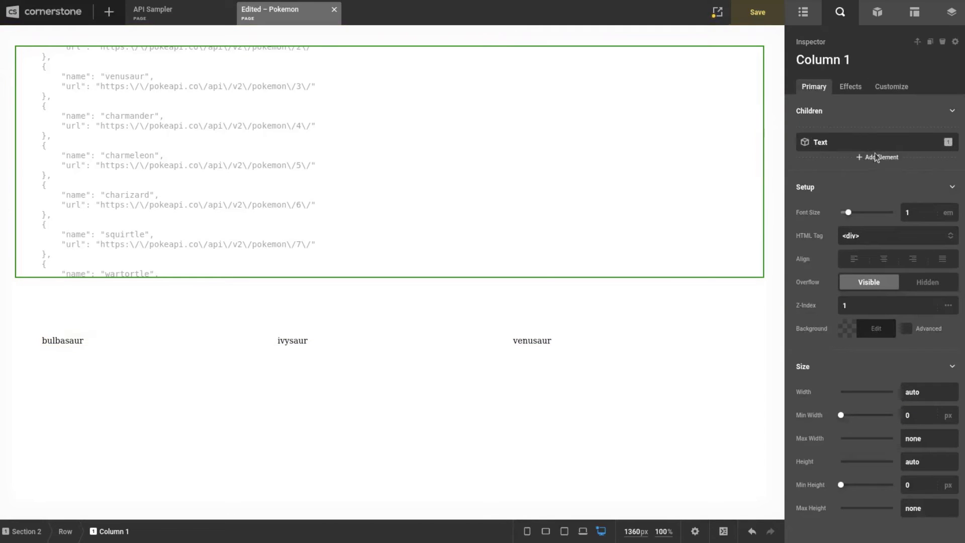
Step: Check the Text element's settings, then return to the page outline
mouse_move(930, 144)
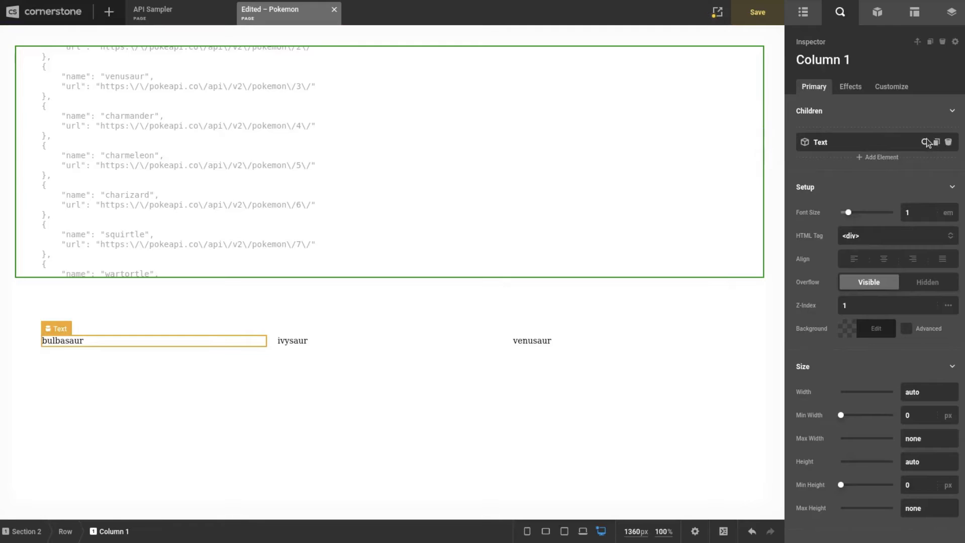
click(926, 139)
click(803, 21)
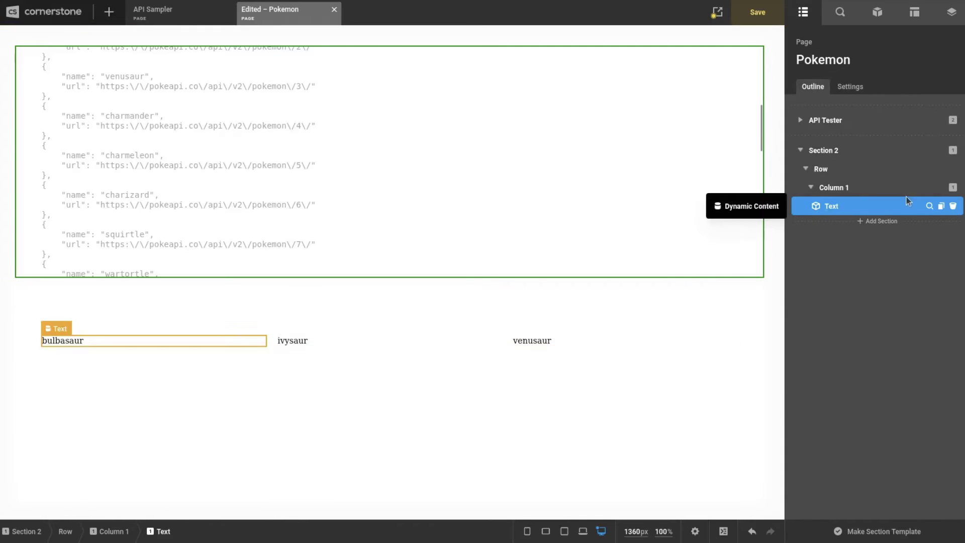
Step: Add an empty Div inside Column 1, below the Text element
click(928, 188)
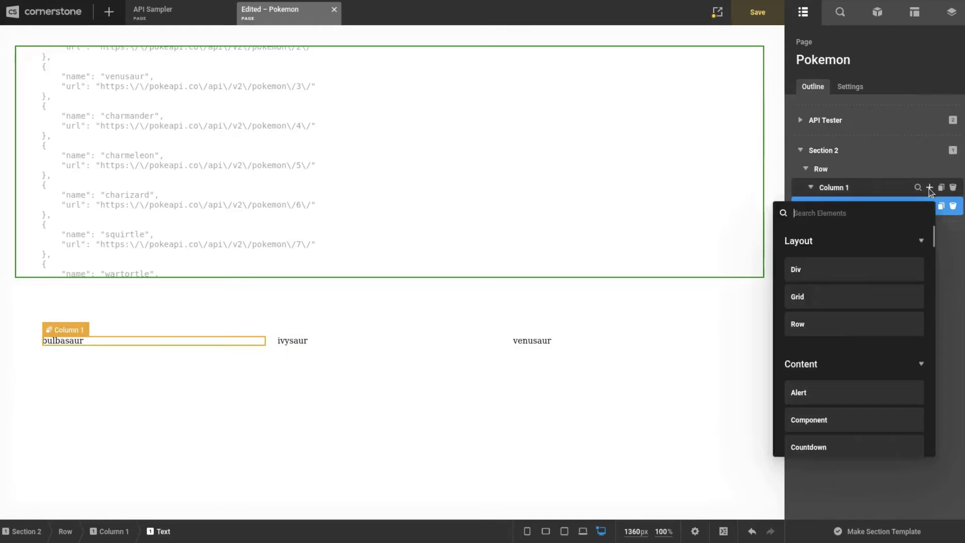
click(825, 269)
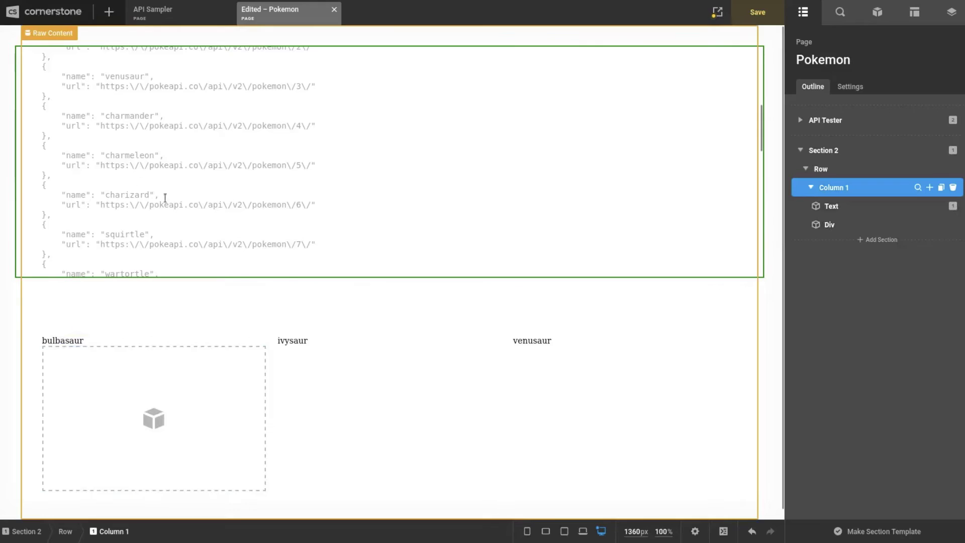
mouse_move(913, 124)
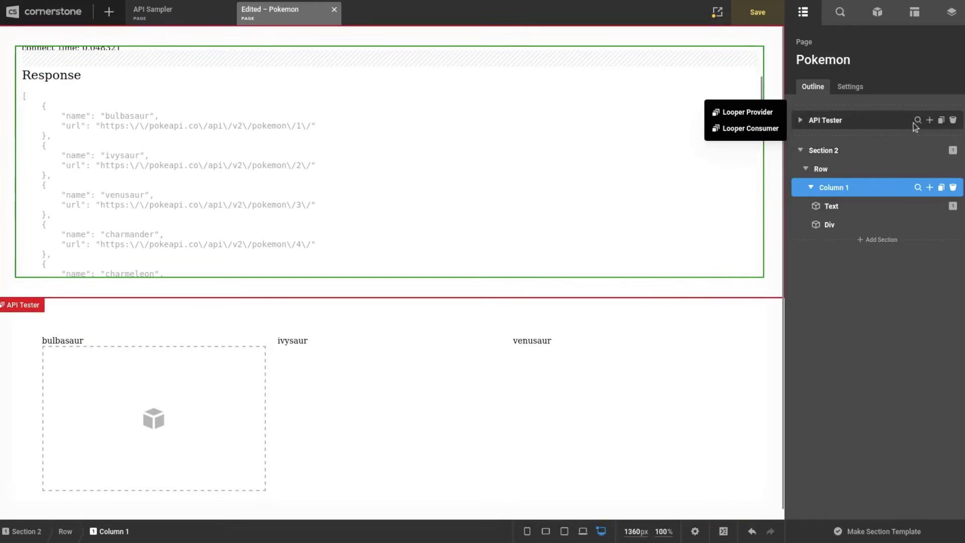
Step: Duplicate the API Tester block in the outline, creating API Tester (1)
click(941, 120)
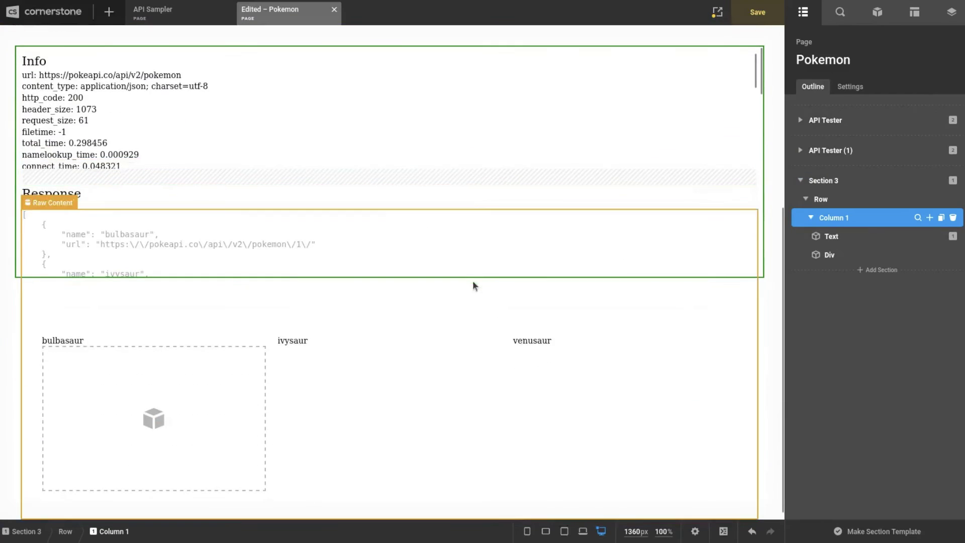
scroll(472, 286, up, 2)
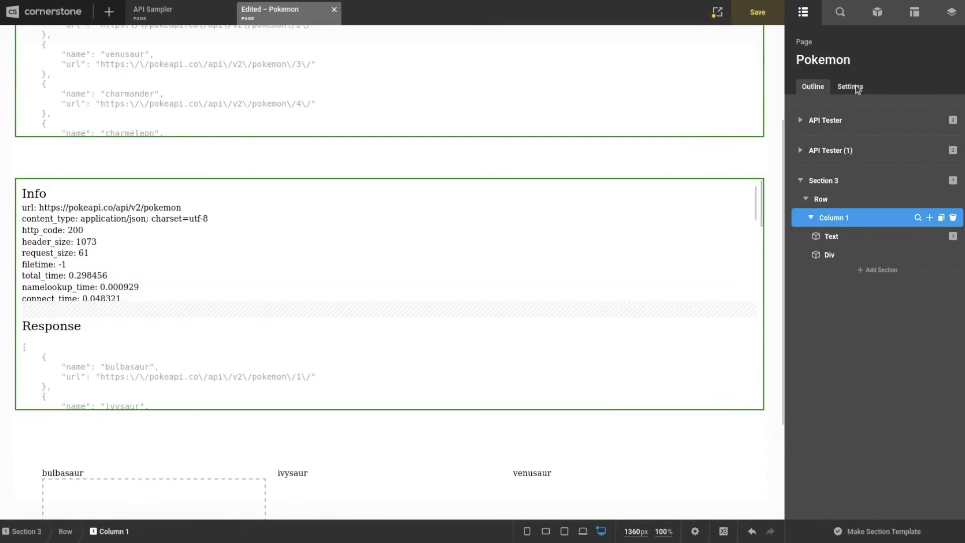
scroll(209, 313, down, 1)
scroll(209, 312, down, 2)
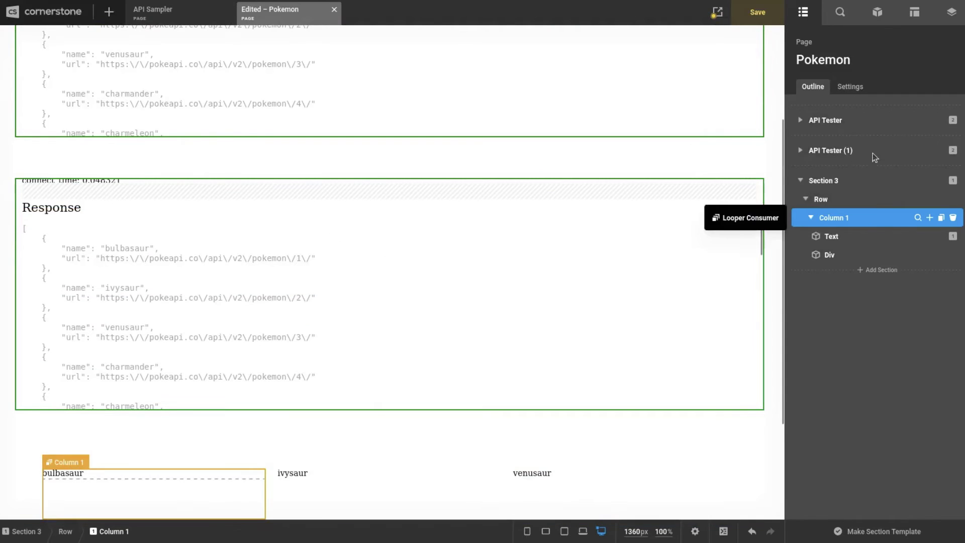
Step: Set API Tester (1)'s looper Path to pokemon/1 and clear its 'results' Data Key
click(917, 150)
click(902, 94)
scroll(888, 245, down, 3)
click(885, 259)
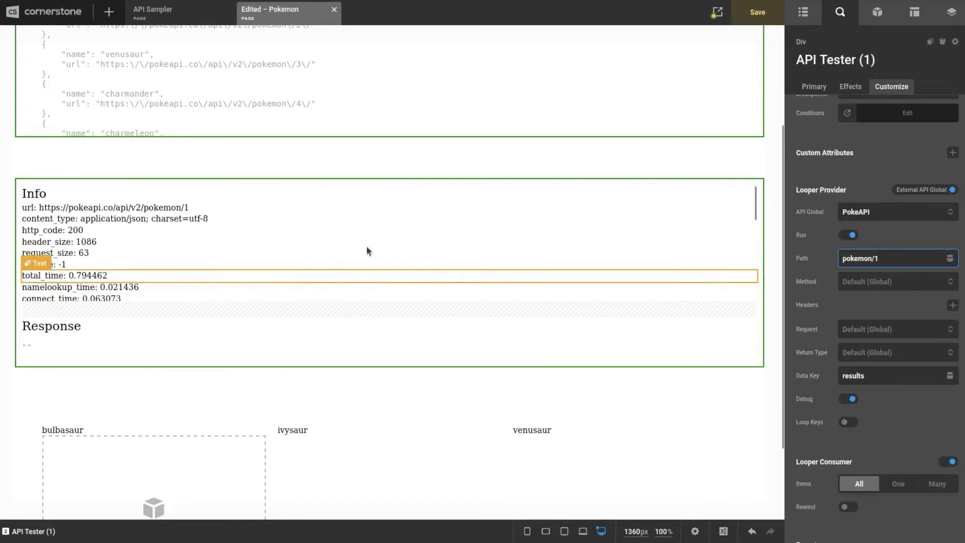
scroll(566, 252, down, 5)
scroll(452, 336, up, 4)
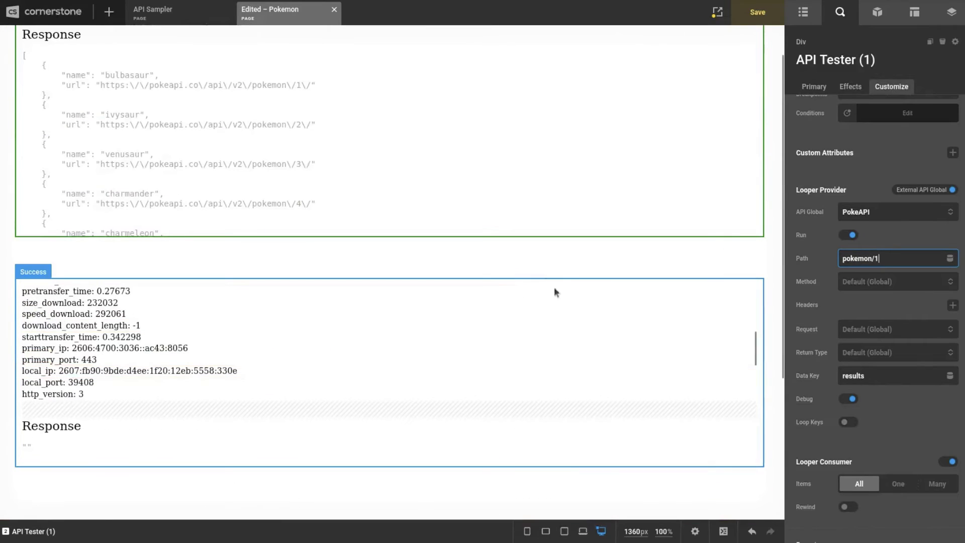
double_click(864, 376)
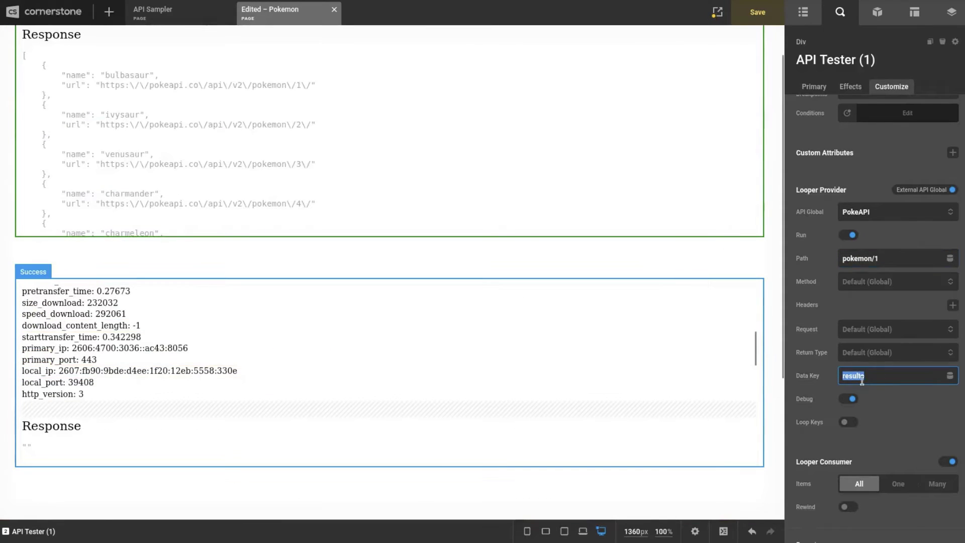
key(BackSpace)
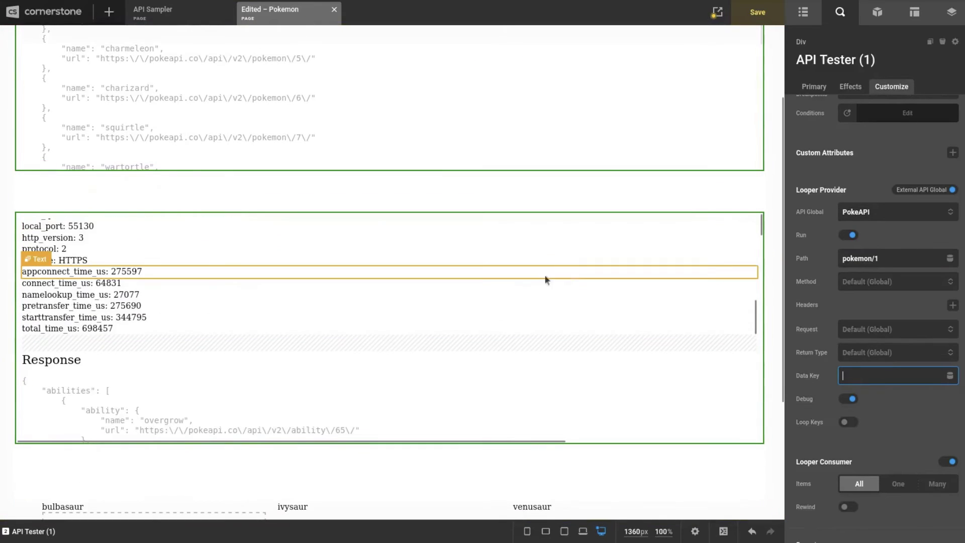
scroll(516, 304, down, 3)
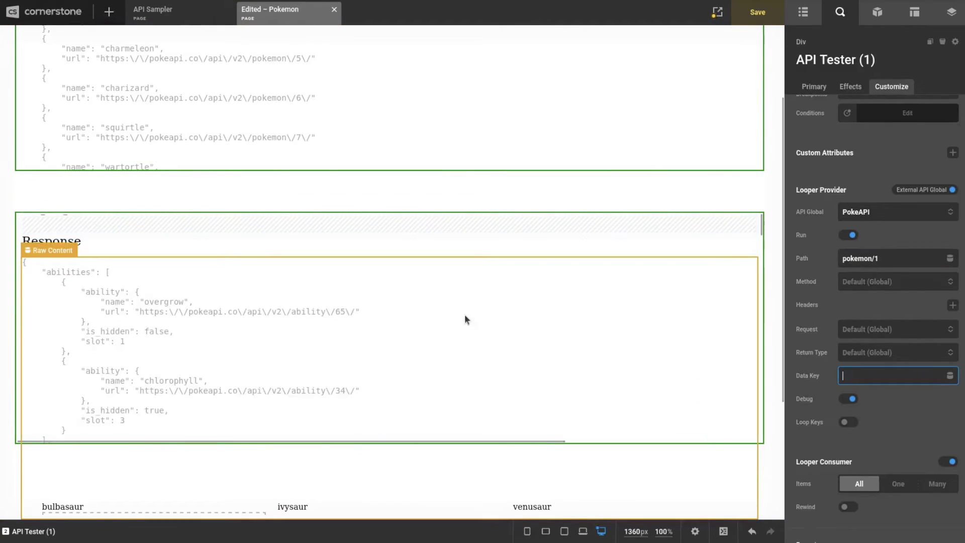
scroll(464, 315, down, 5)
scroll(465, 315, down, 10)
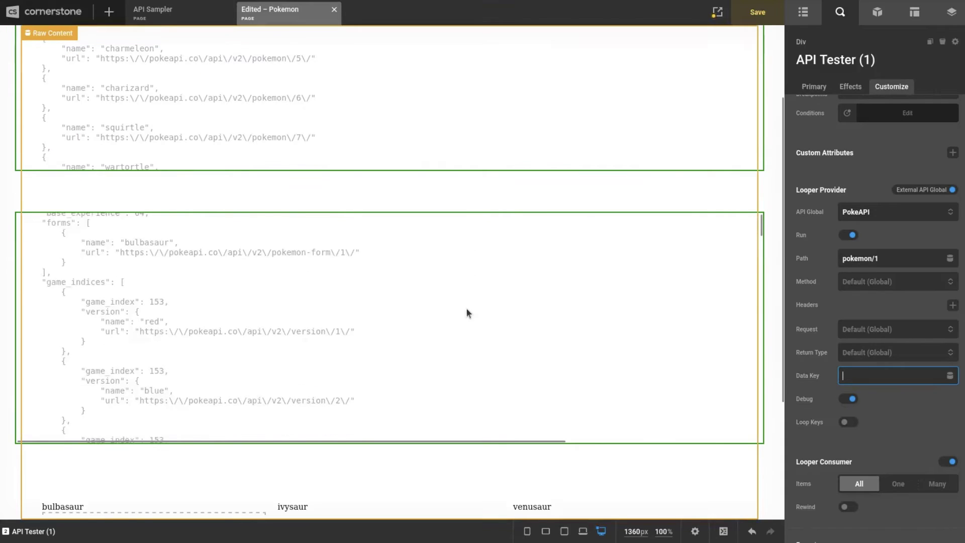
scroll(465, 312, down, 10)
scroll(464, 312, down, 10)
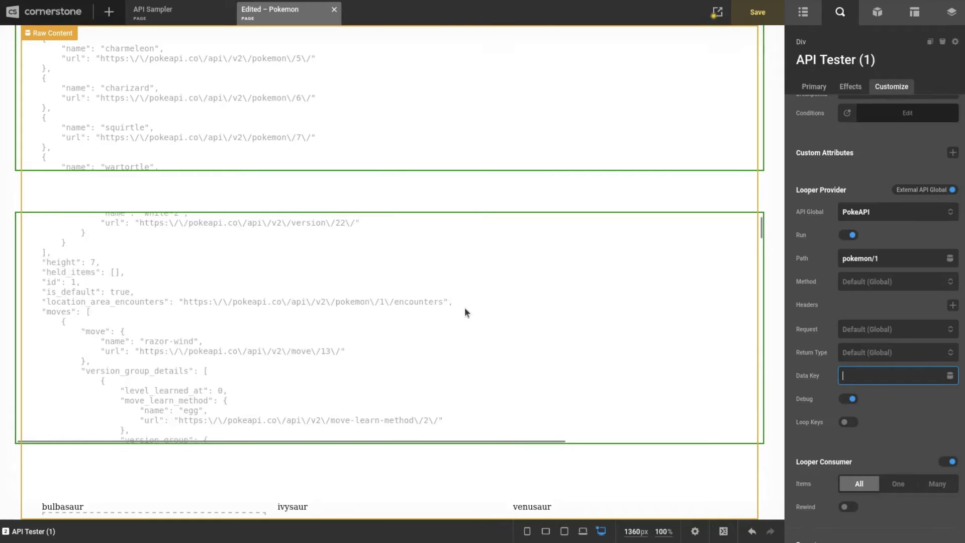
scroll(465, 309, down, 10)
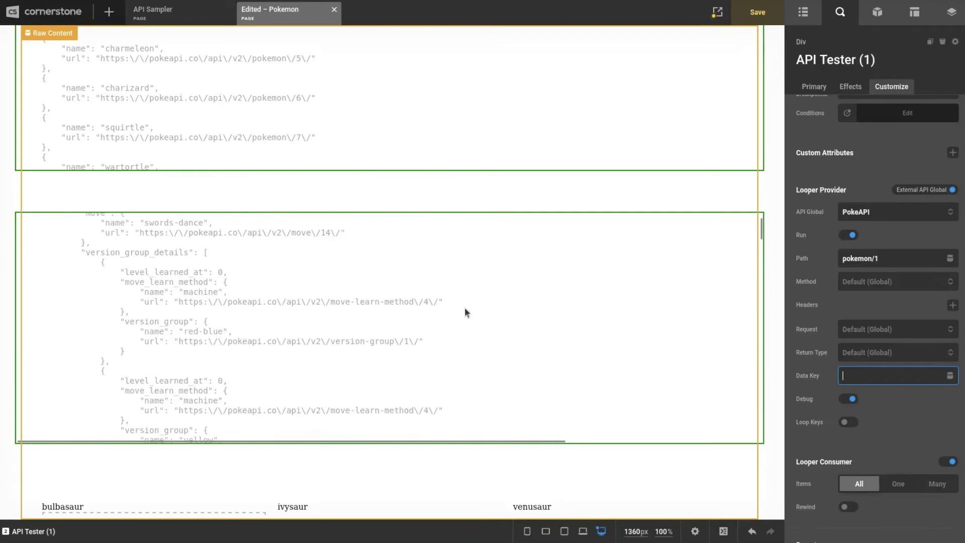
scroll(464, 311, down, 8)
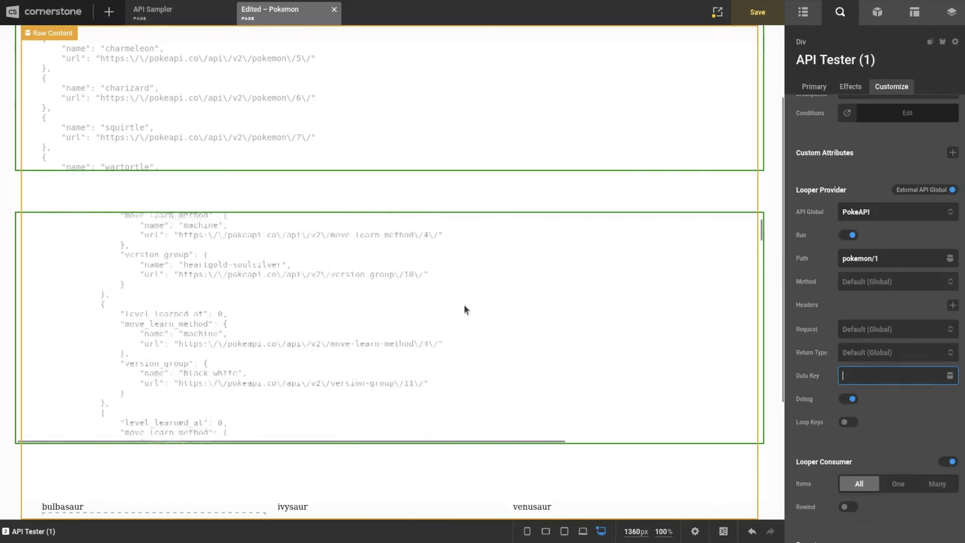
scroll(464, 307, down, 10)
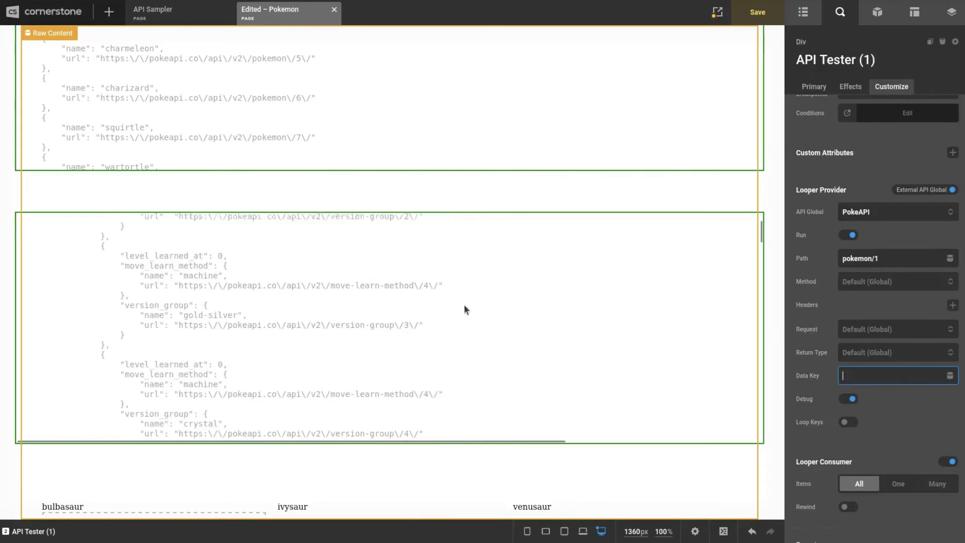
scroll(464, 306, down, 3)
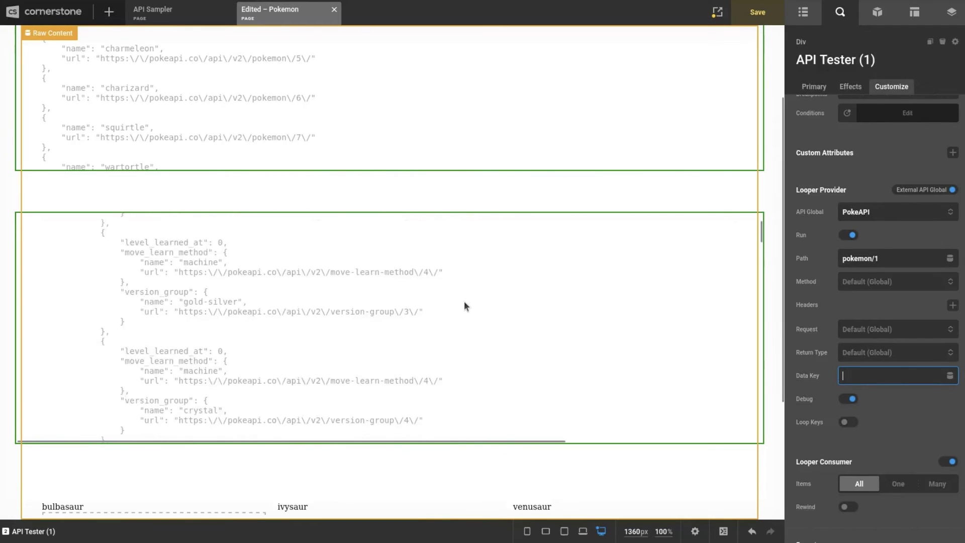
scroll(464, 302, down, 10)
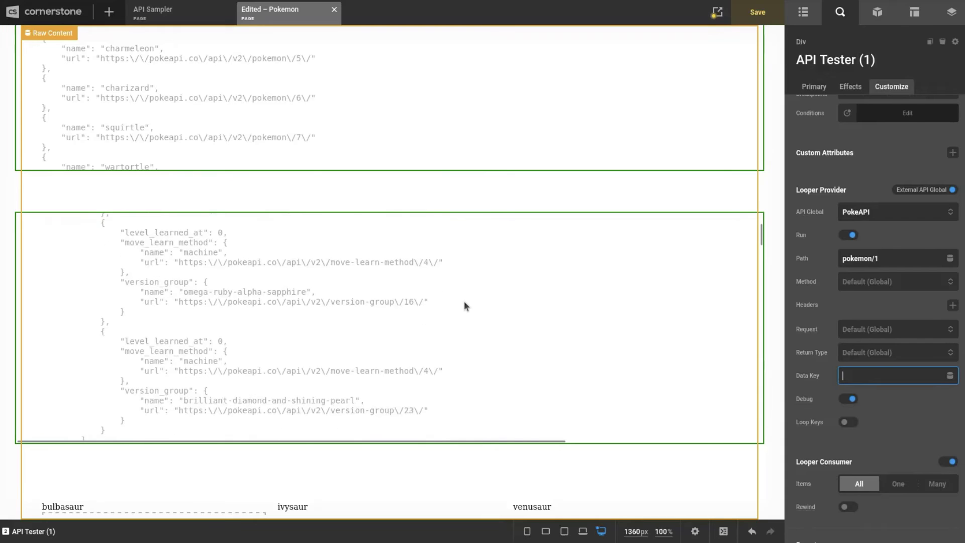
scroll(464, 304, down, 8)
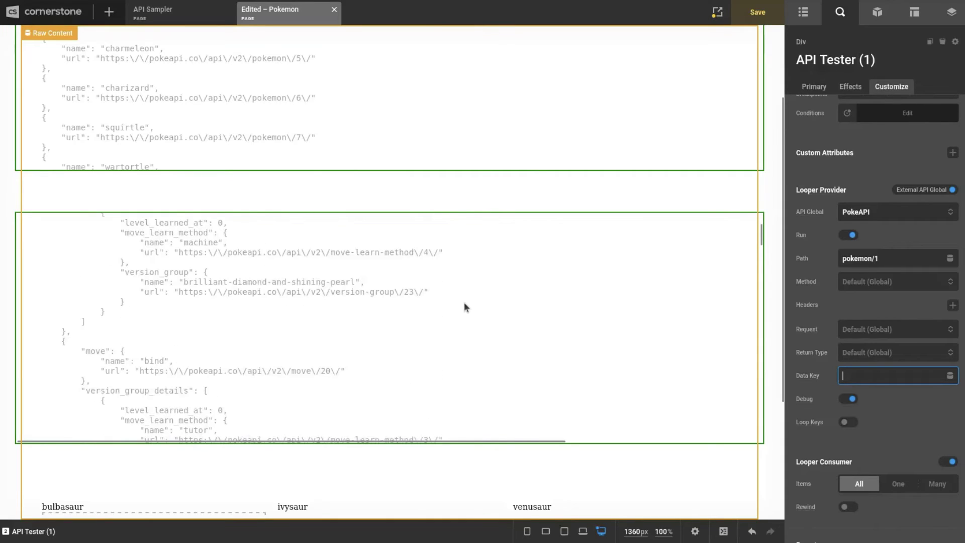
scroll(463, 303, down, 5)
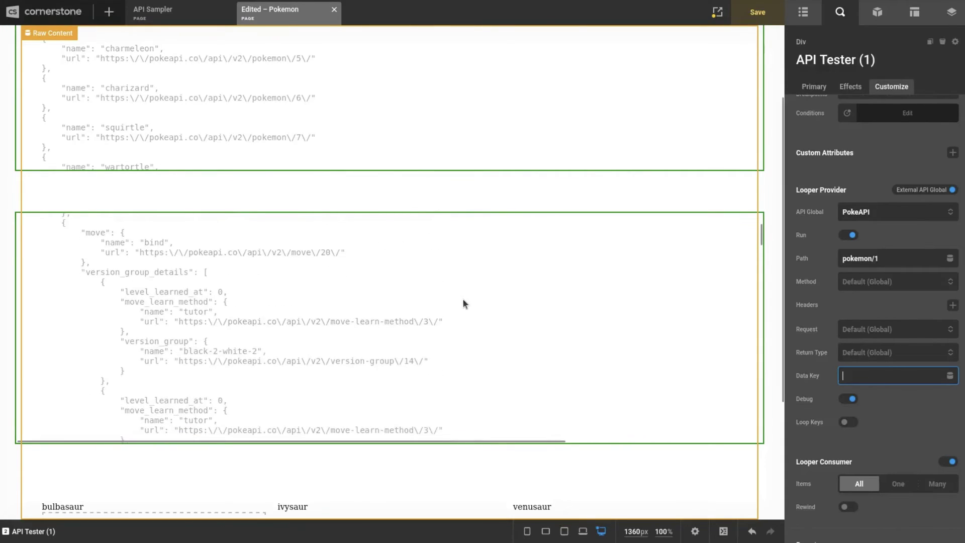
scroll(463, 302, down, 5)
scroll(463, 304, down, 15)
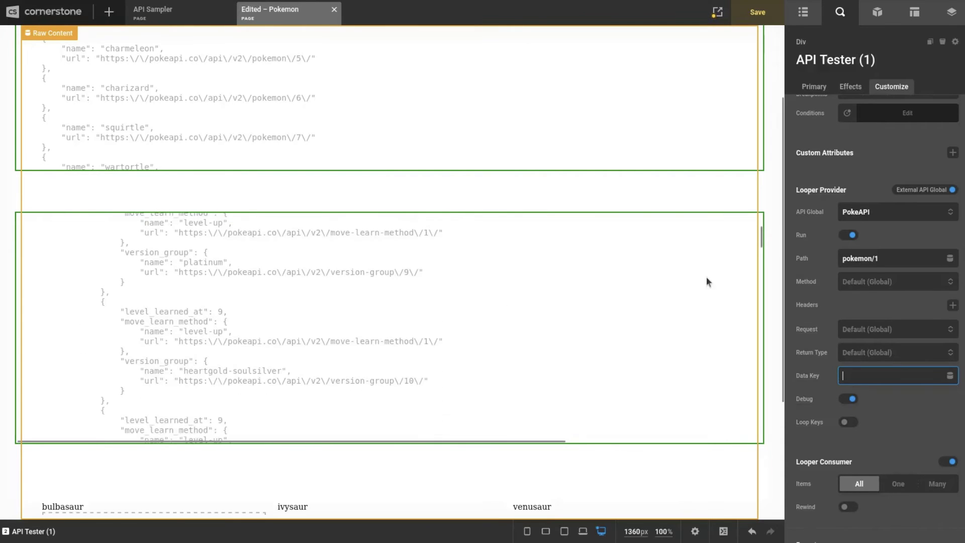
drag(758, 241, 730, 221)
scroll(586, 320, down, 5)
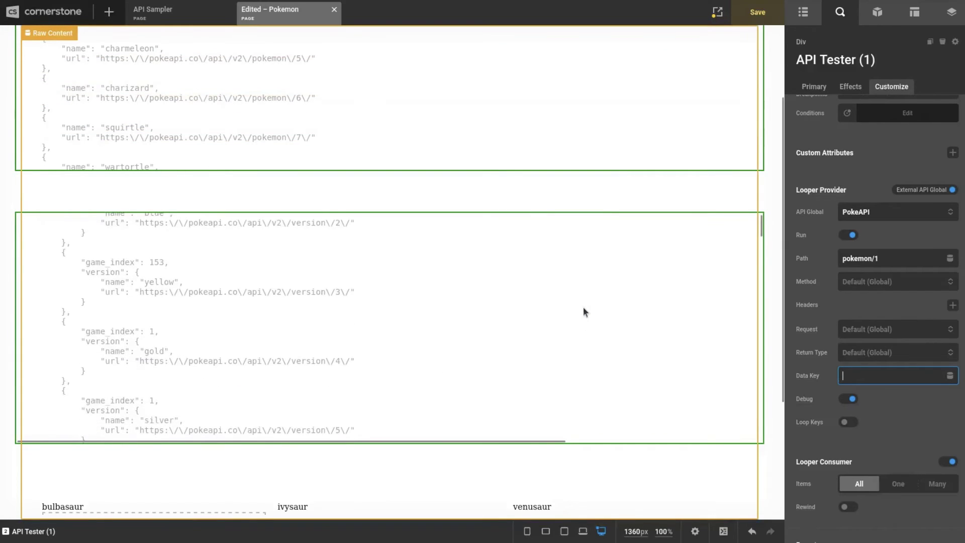
scroll(582, 309, up, 3)
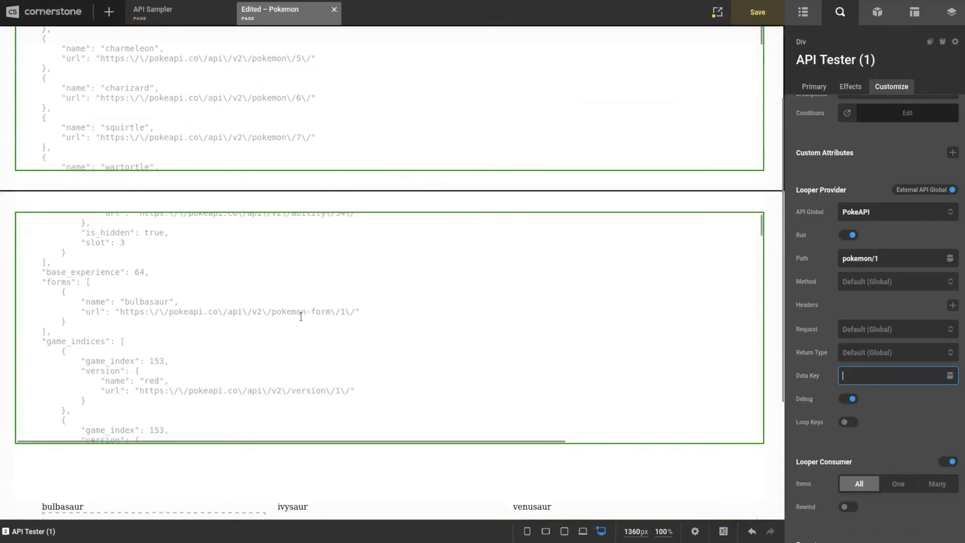
scroll(339, 317, down, 10)
drag(753, 233, 744, 422)
scroll(604, 360, down, 5)
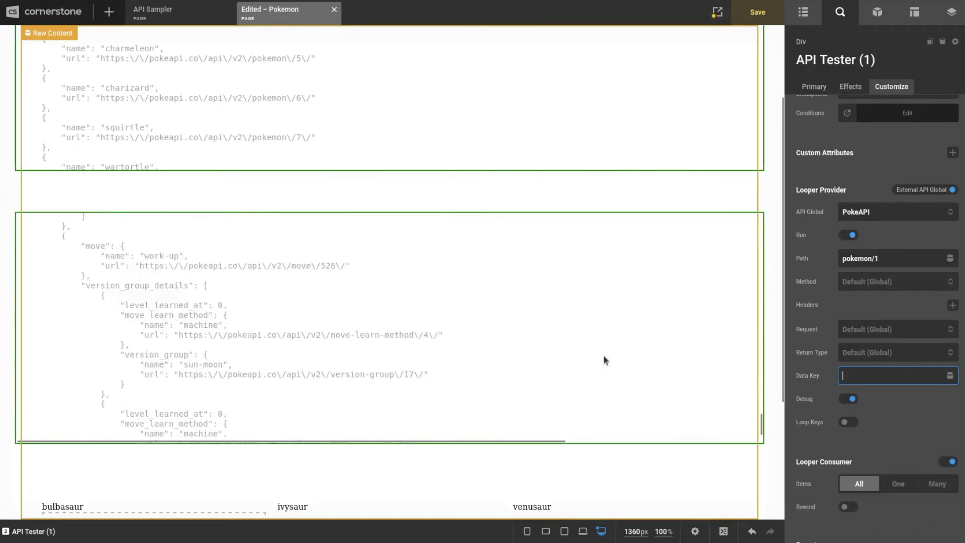
scroll(604, 356, down, 10)
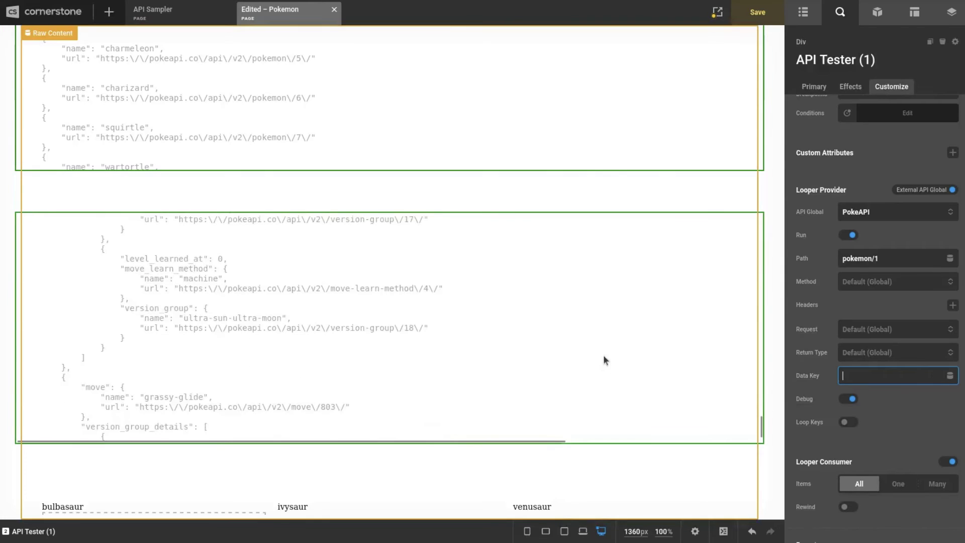
scroll(604, 354, up, 3)
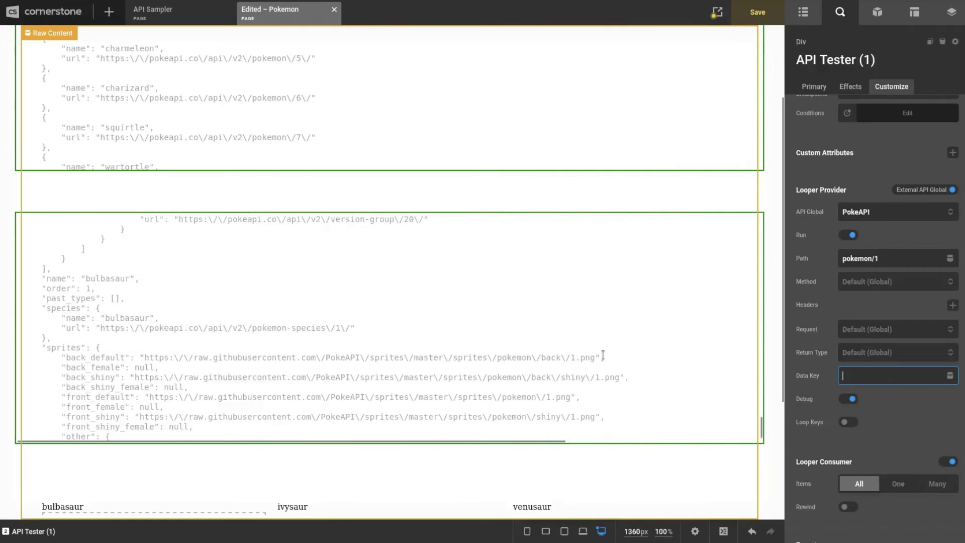
scroll(602, 354, down, 2)
scroll(515, 329, up, 1)
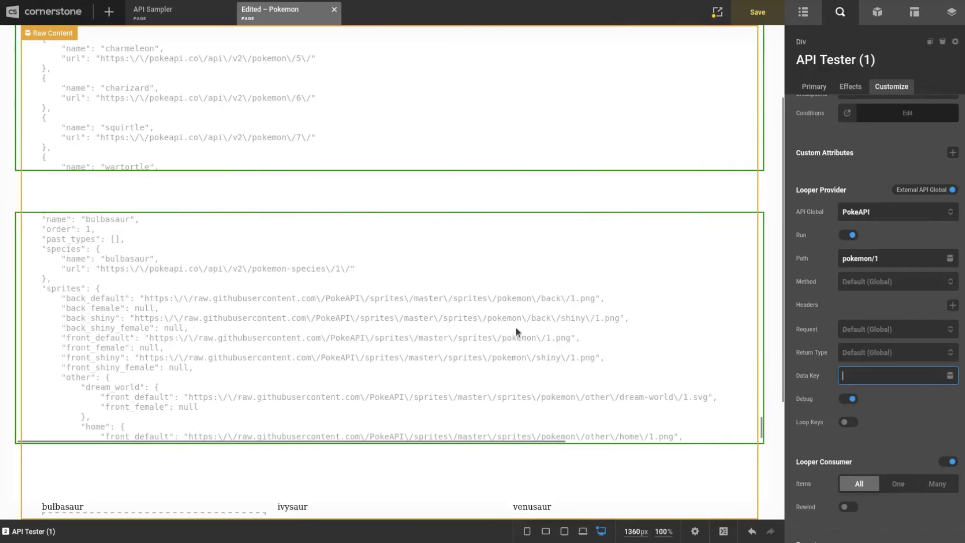
scroll(515, 327, down, 1)
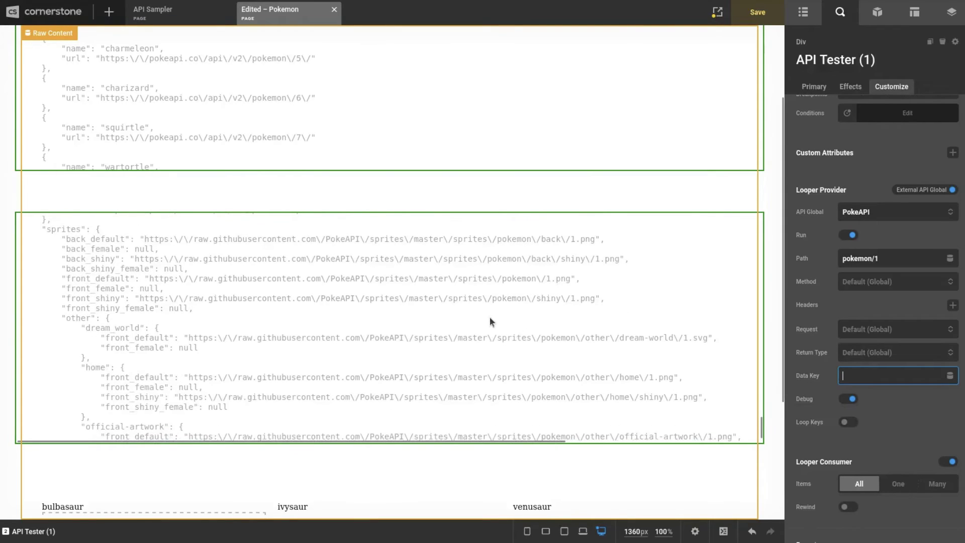
scroll(154, 304, up, 1)
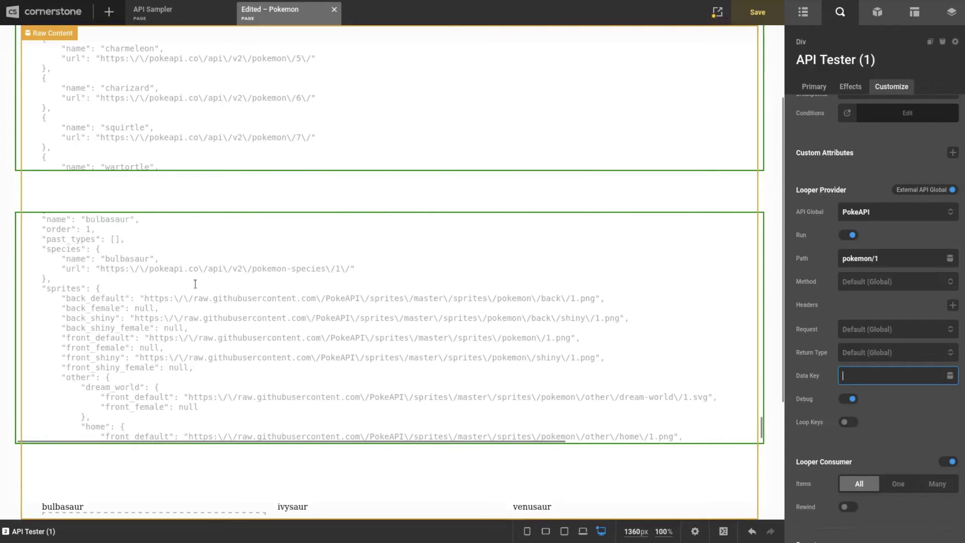
scroll(99, 284, up, 1)
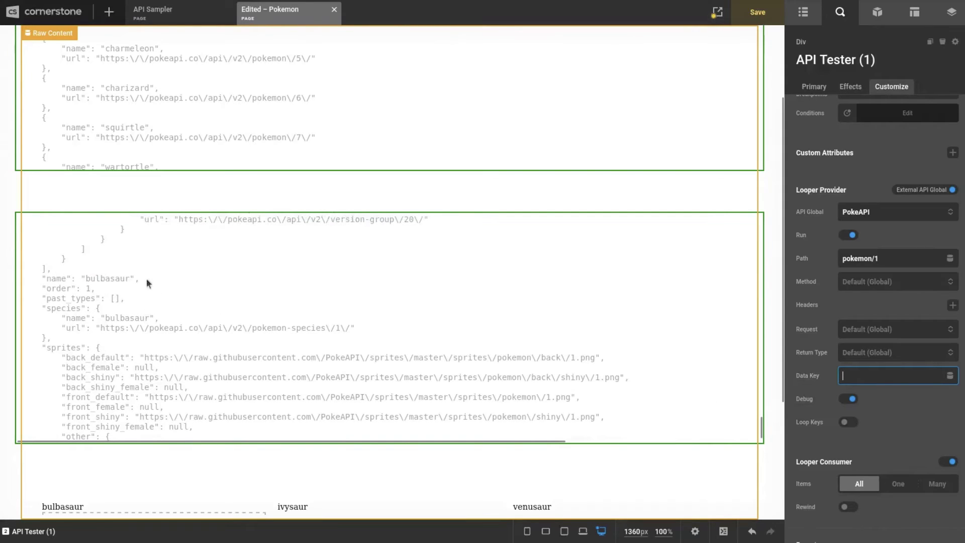
scroll(200, 285, down, 4)
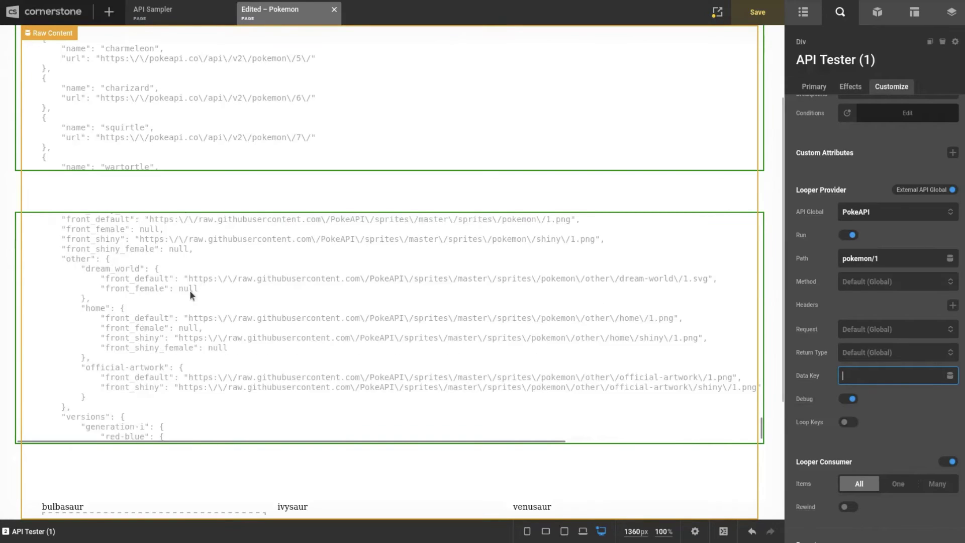
scroll(176, 296, up, 2)
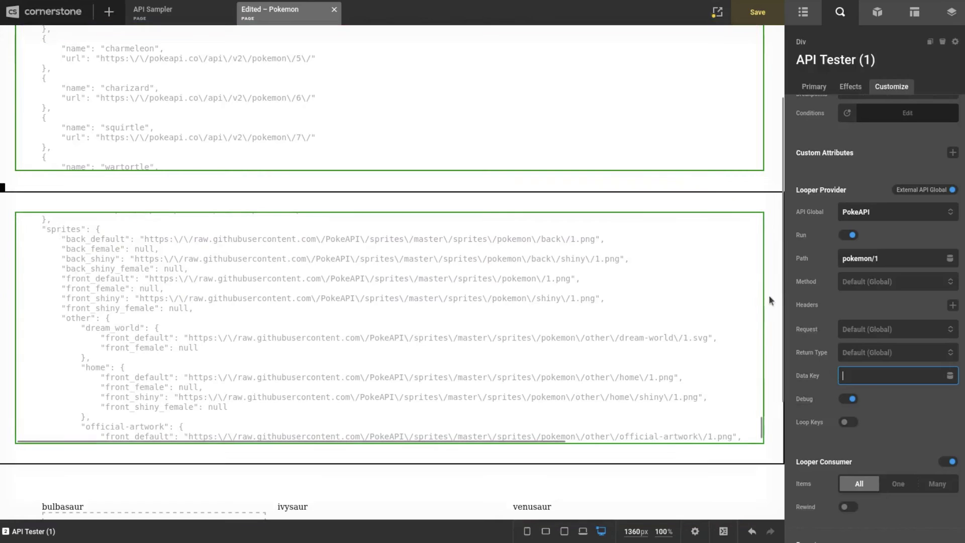
scroll(780, 299, down, 1)
drag(781, 298, 780, 386)
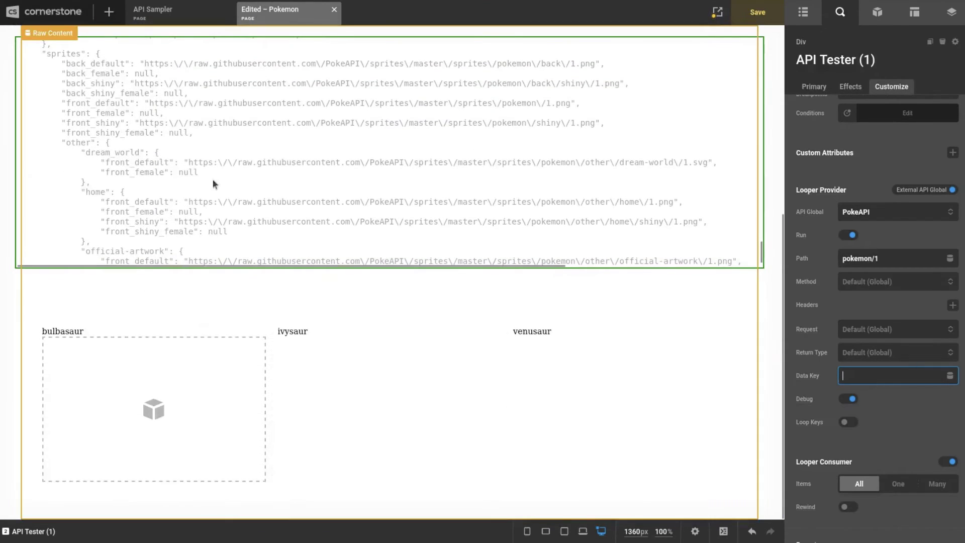
Step: Make the Div under bulbasaur an External API looper provider
click(206, 404)
click(893, 82)
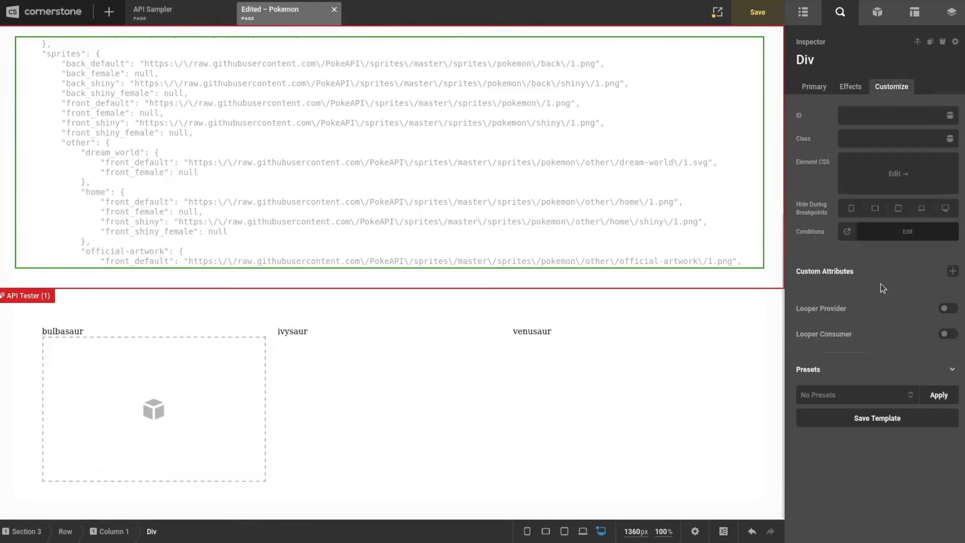
click(803, 12)
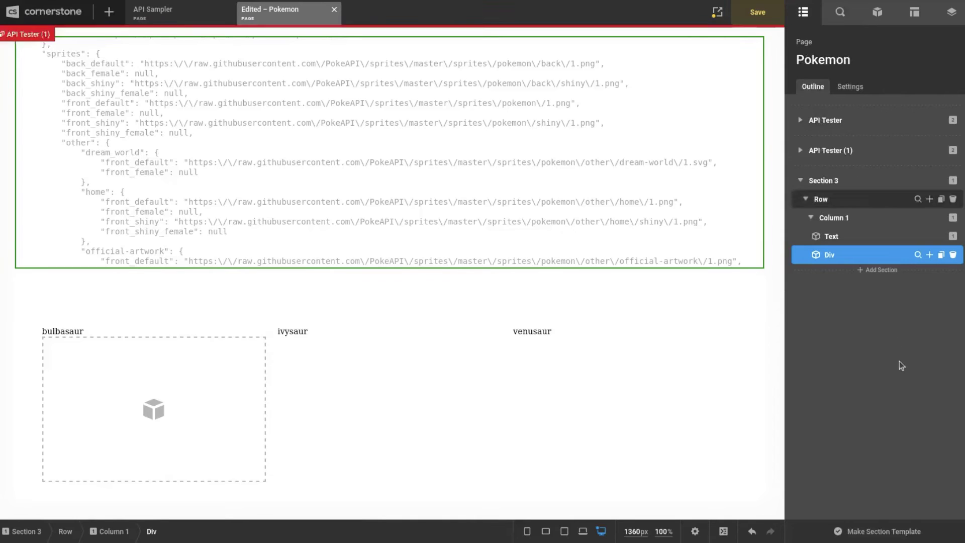
click(916, 254)
scroll(722, 307, up, 5)
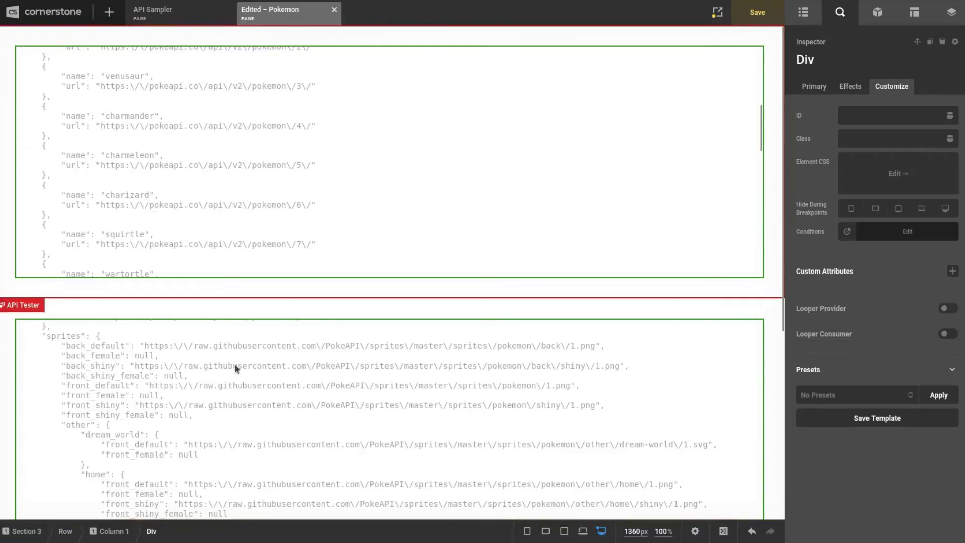
scroll(234, 364, up, 3)
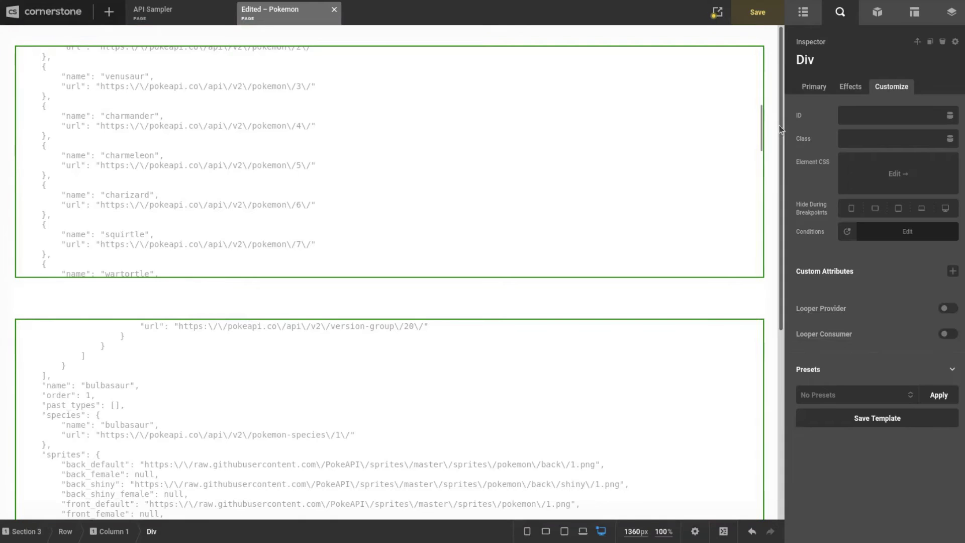
scroll(780, 130, down, 5)
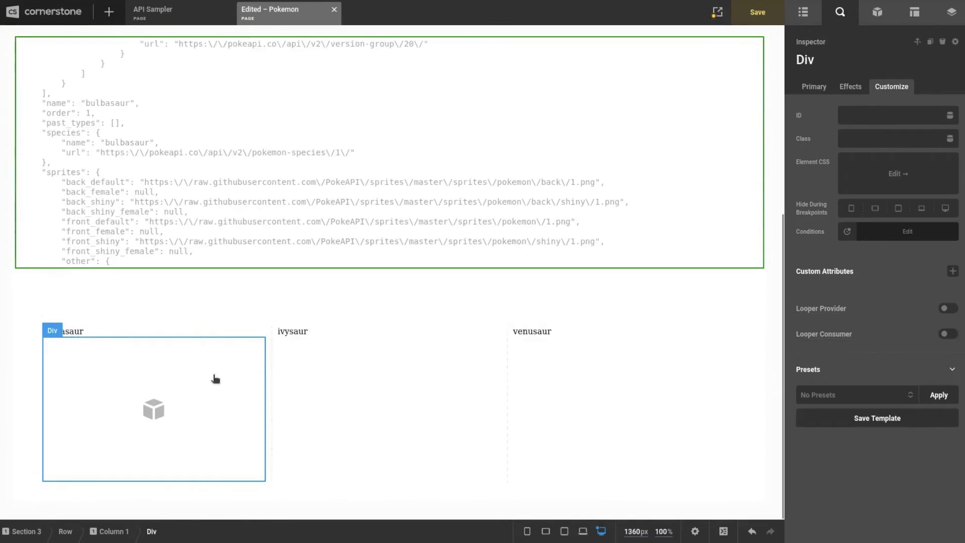
click(947, 308)
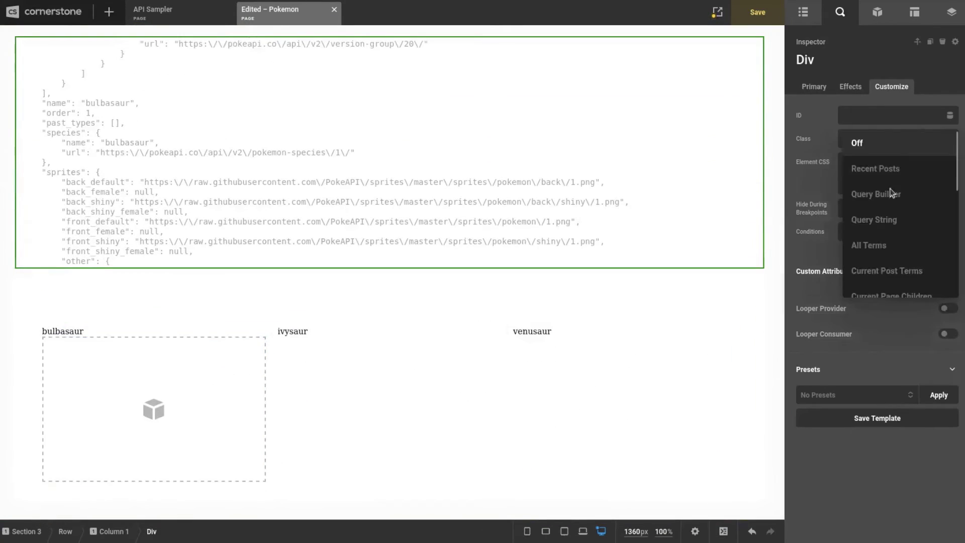
scroll(899, 241, down, 5)
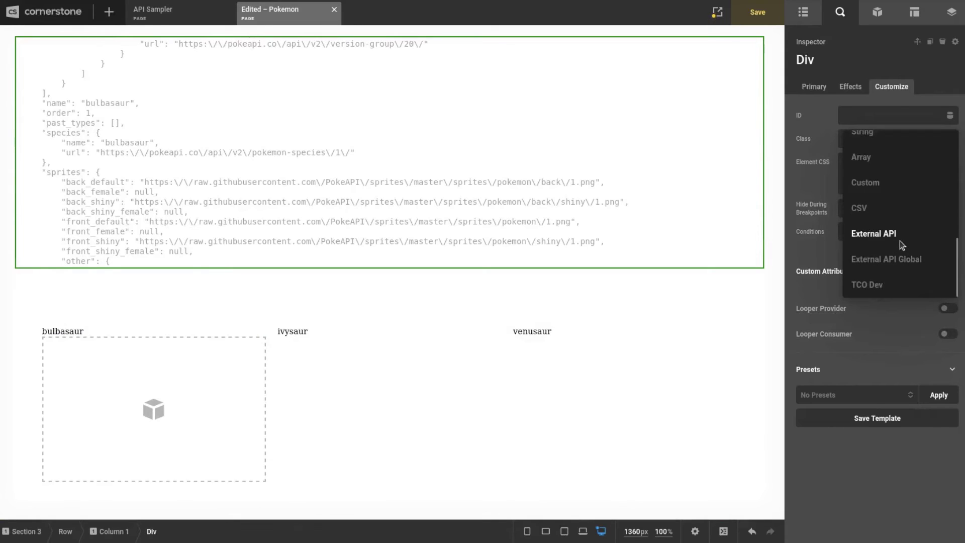
click(899, 240)
Step: Set the Div's Endpoint to the looper field 'url' ({{dc:looper:field key="url"}})
click(949, 353)
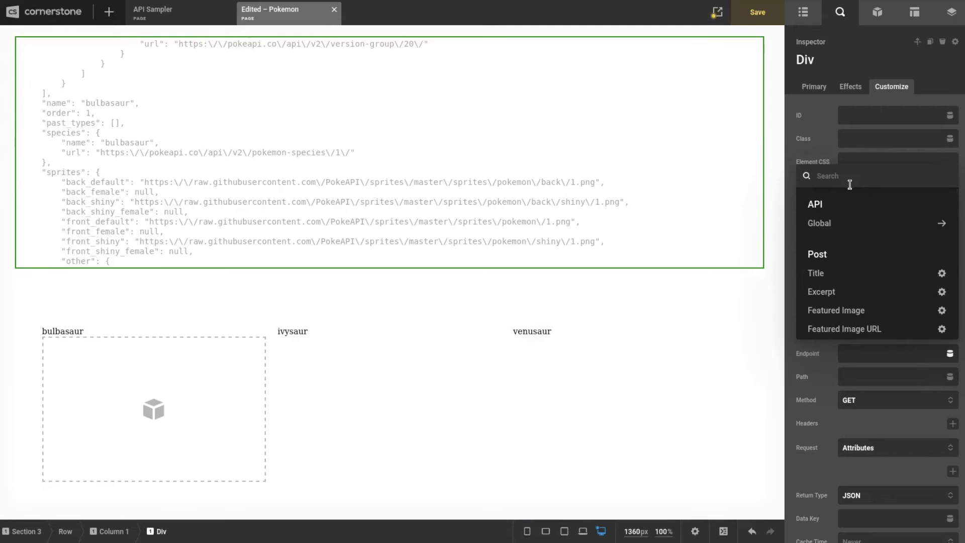
text(l)
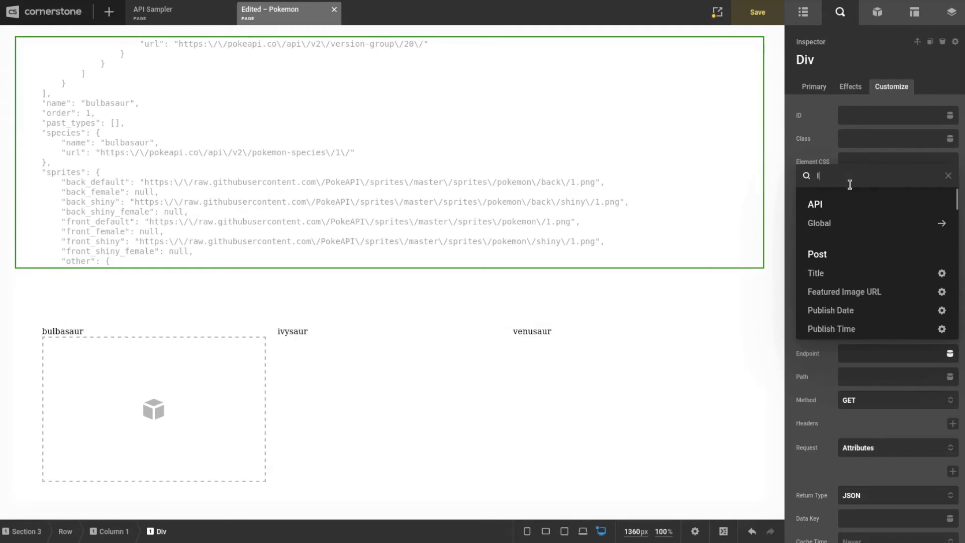
text(oop)
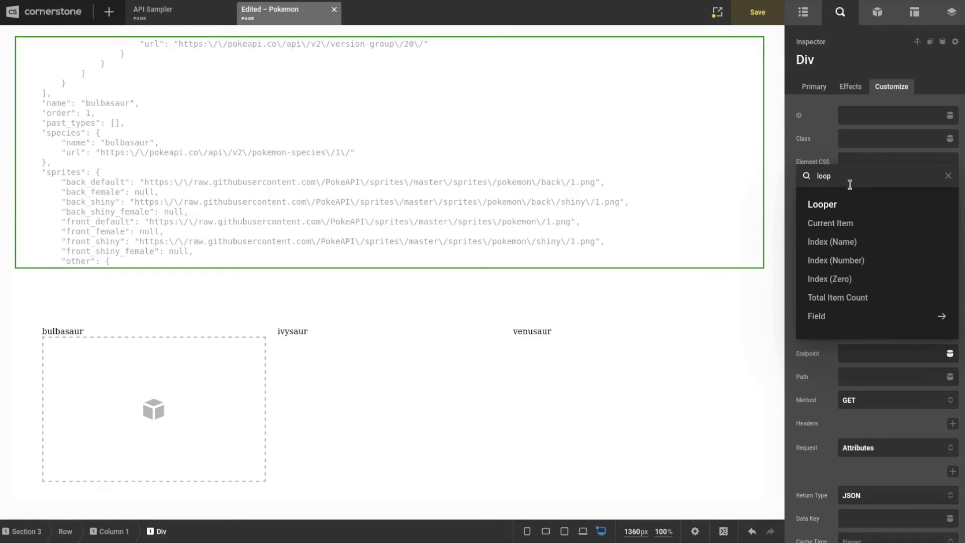
click(842, 316)
click(841, 222)
text(url)
click(933, 316)
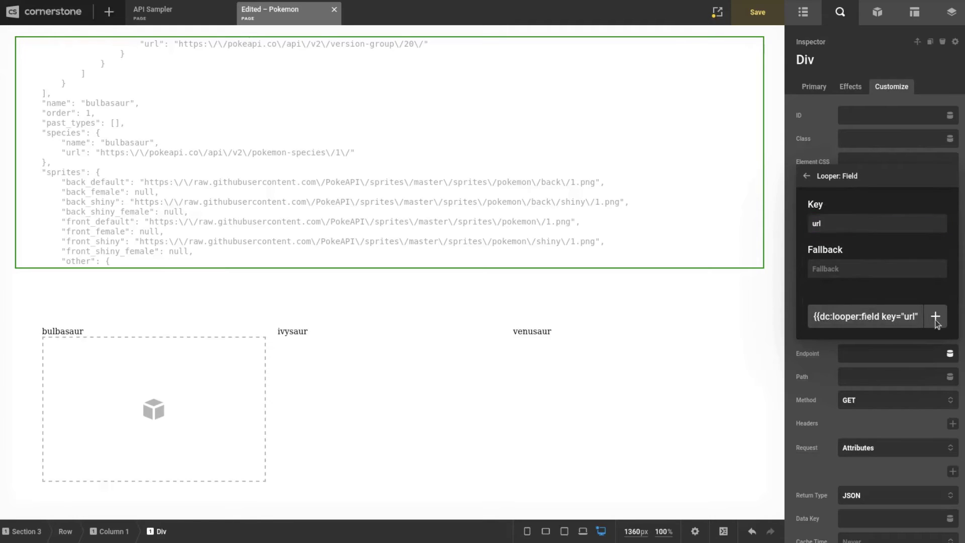
click(908, 371)
Step: Turn on Looper Consumer for the Div, leaving Items set to All
scroll(898, 289, down, 5)
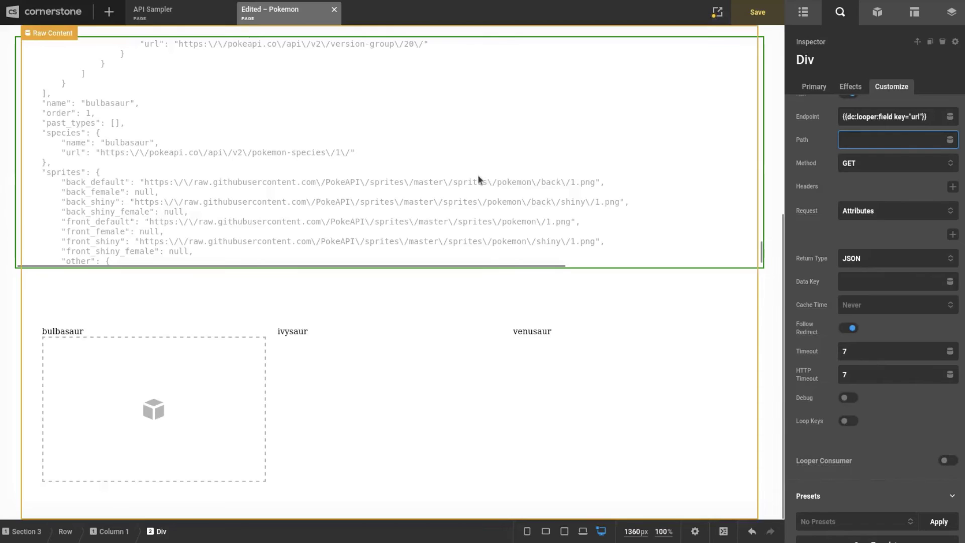
scroll(478, 173, up, 10)
scroll(478, 180, up, 15)
scroll(476, 179, down, 3)
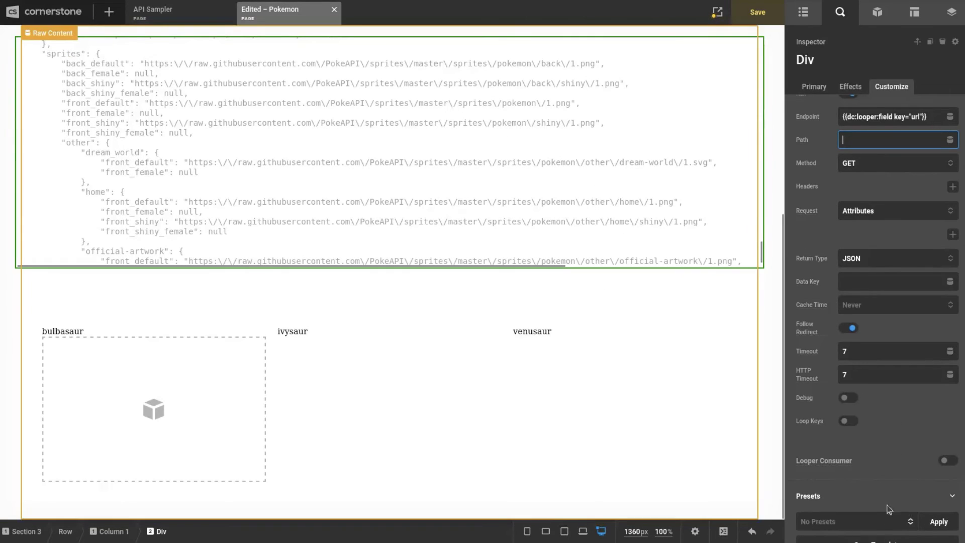
click(947, 461)
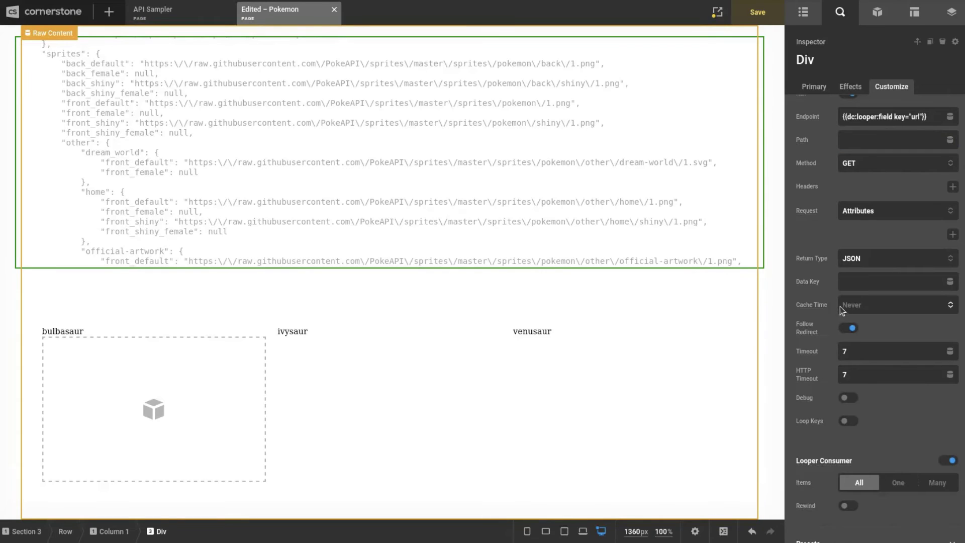
scroll(840, 308, down, 2)
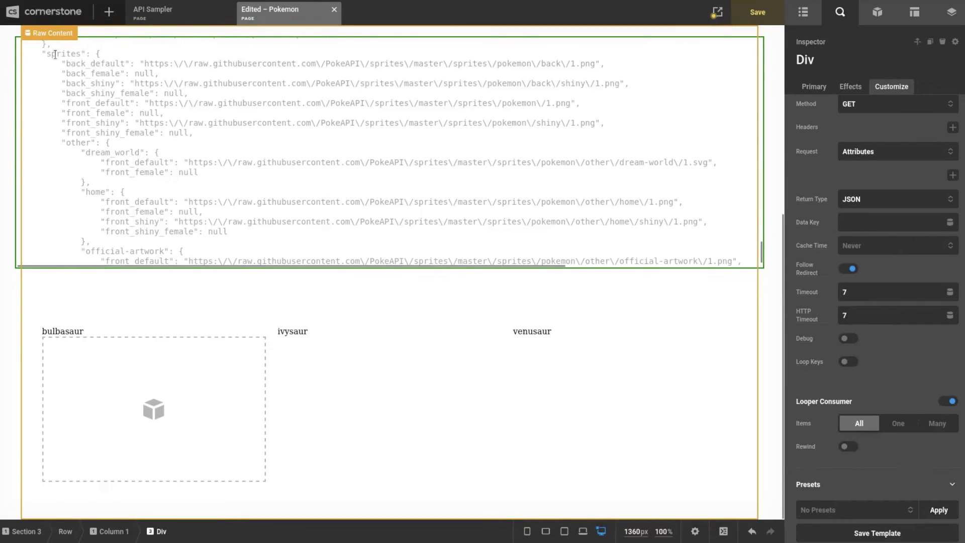
scroll(73, 83, up, 4)
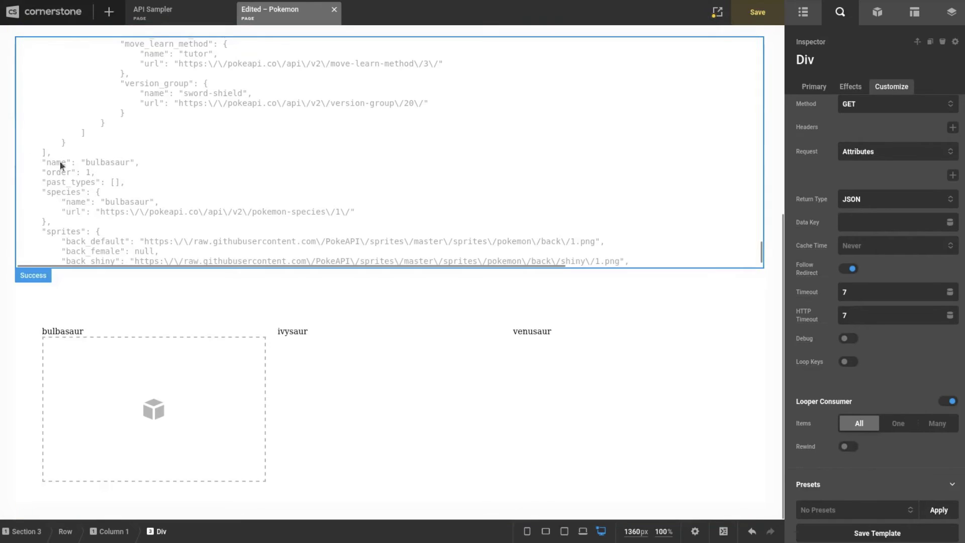
scroll(117, 167, down, 4)
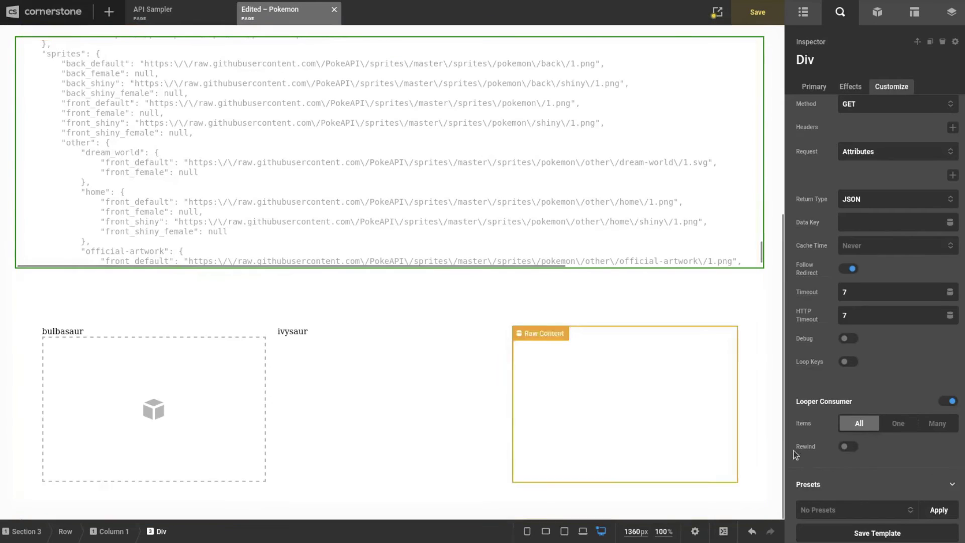
scroll(915, 363, down, 1)
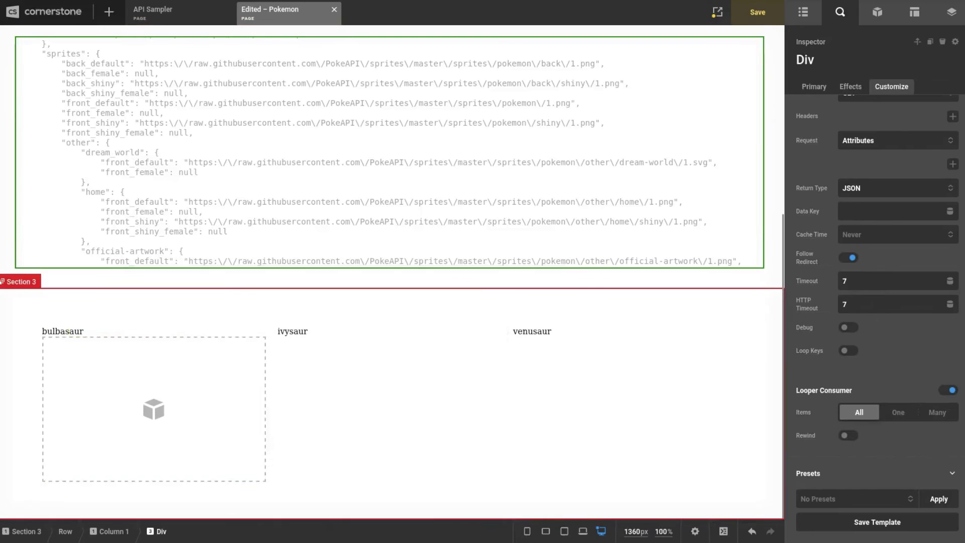
Step: Rename the Div to 'Singular Pokemon Grab' in the outline
click(823, 90)
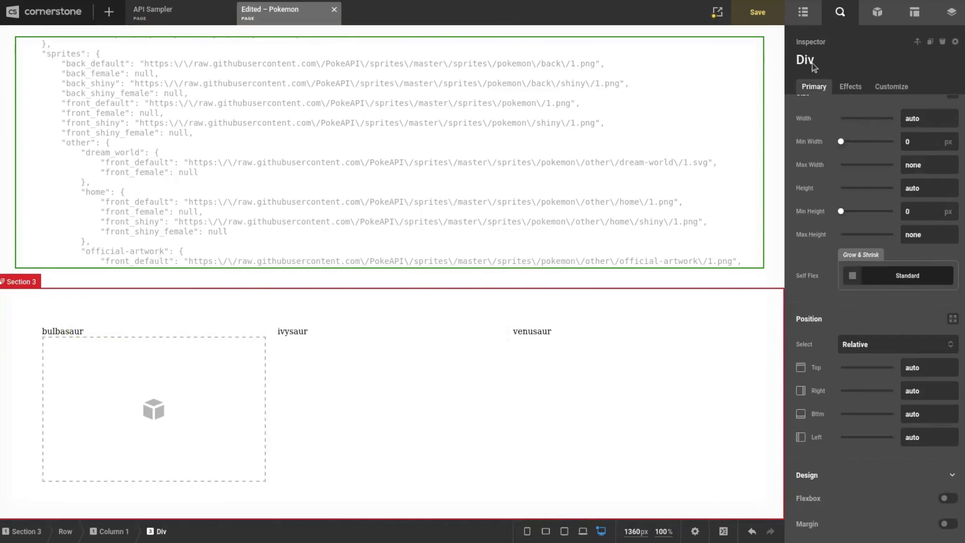
click(802, 12)
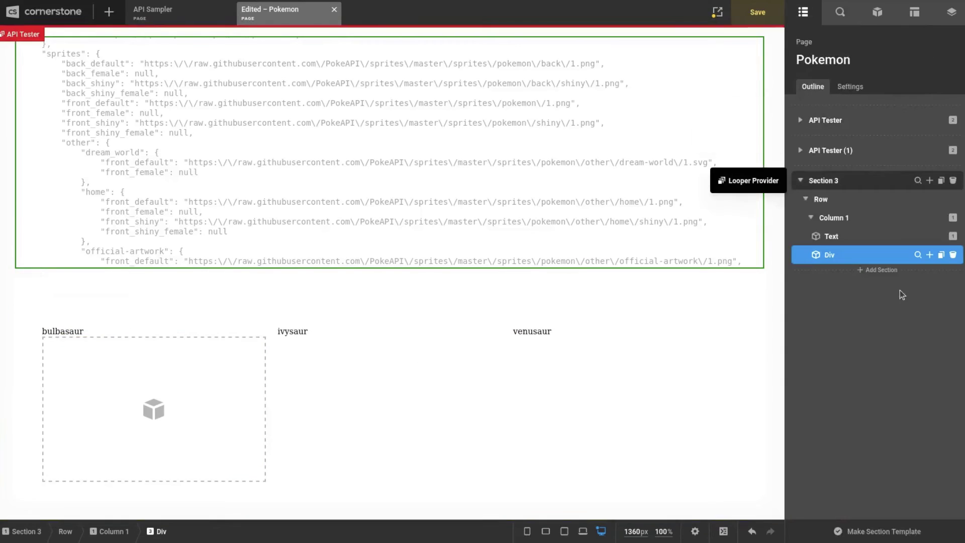
double_click(836, 254)
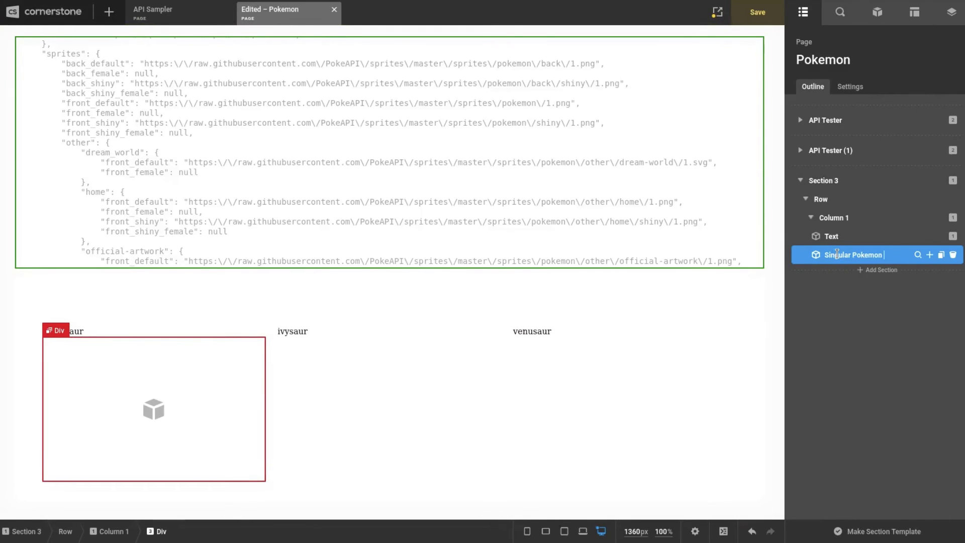
text(Singular Pokemon Grab)
key(Return)
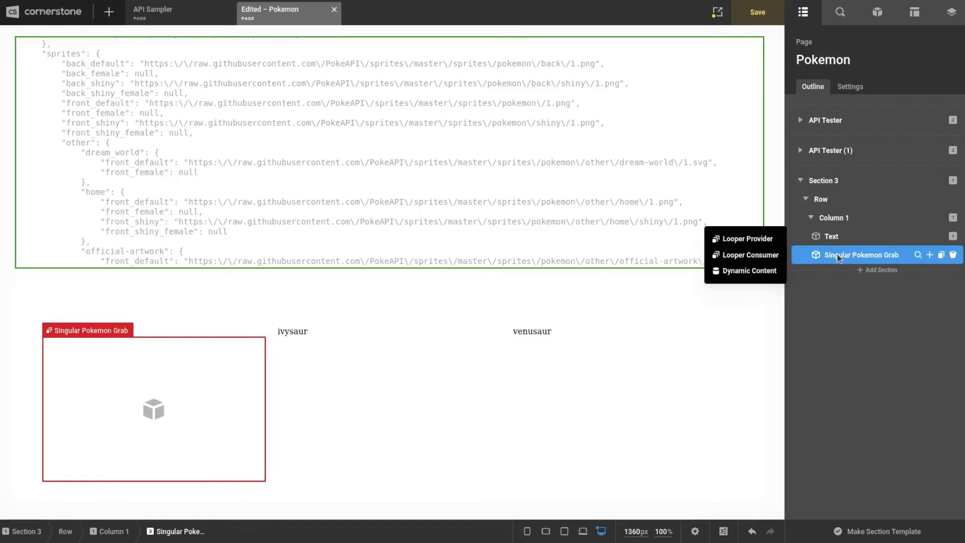
Step: Add an Image element inside Singular Pokemon Grab and select its settings
mouse_move(843, 256)
click(929, 255)
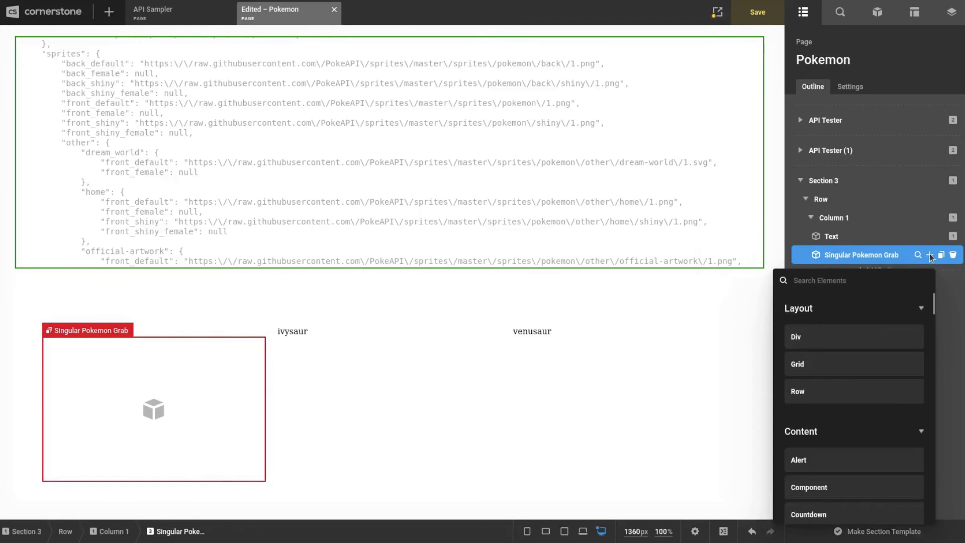
text(image)
click(817, 336)
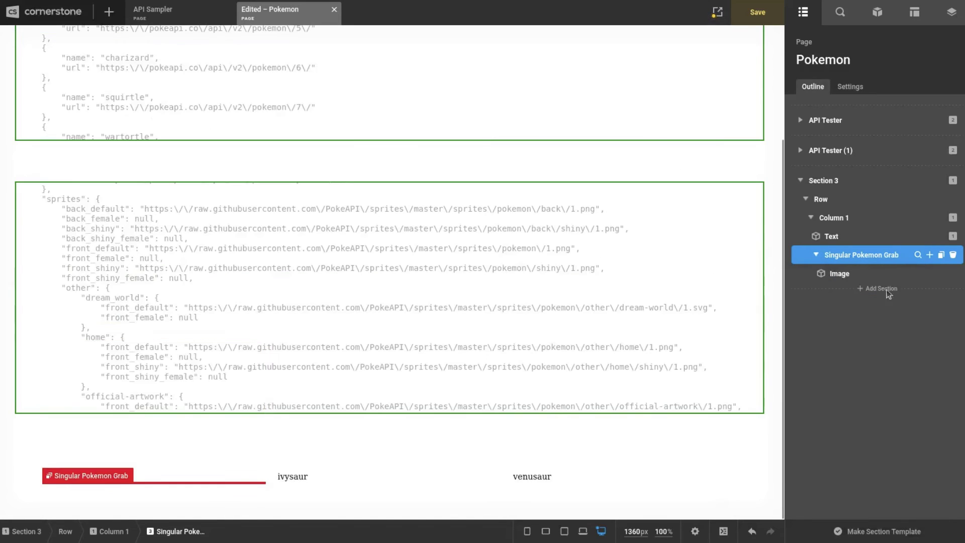
scroll(562, 264, down, 1)
scroll(562, 257, down, 10)
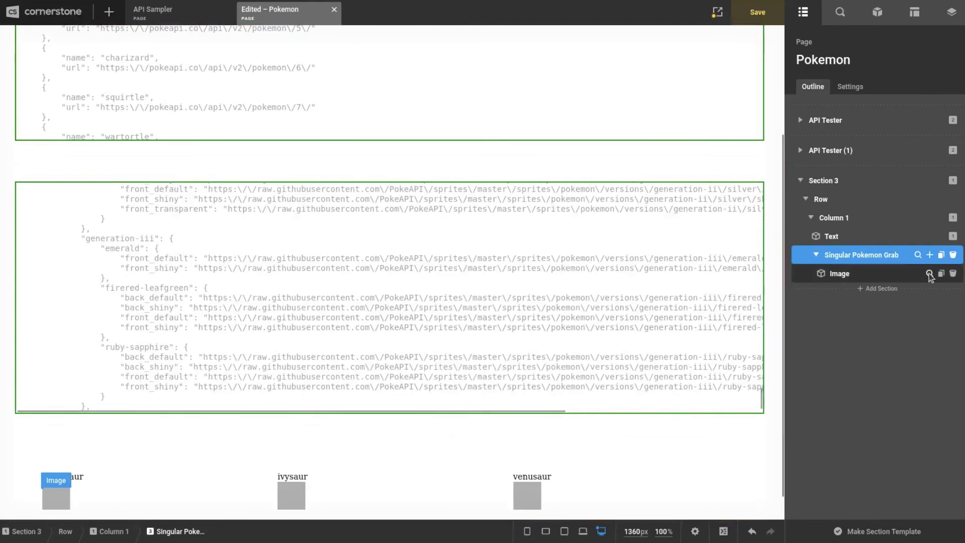
click(905, 274)
scroll(437, 279, down, 1)
Step: Try the Image Source's dynamic content list, then reselect the Image element from the outline
scroll(437, 280, up, 8)
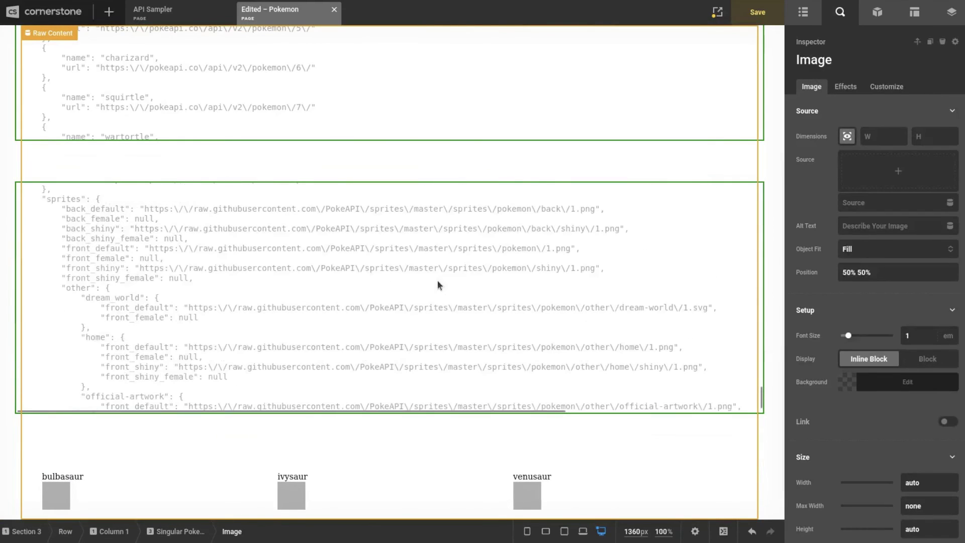
scroll(899, 259, down, 4)
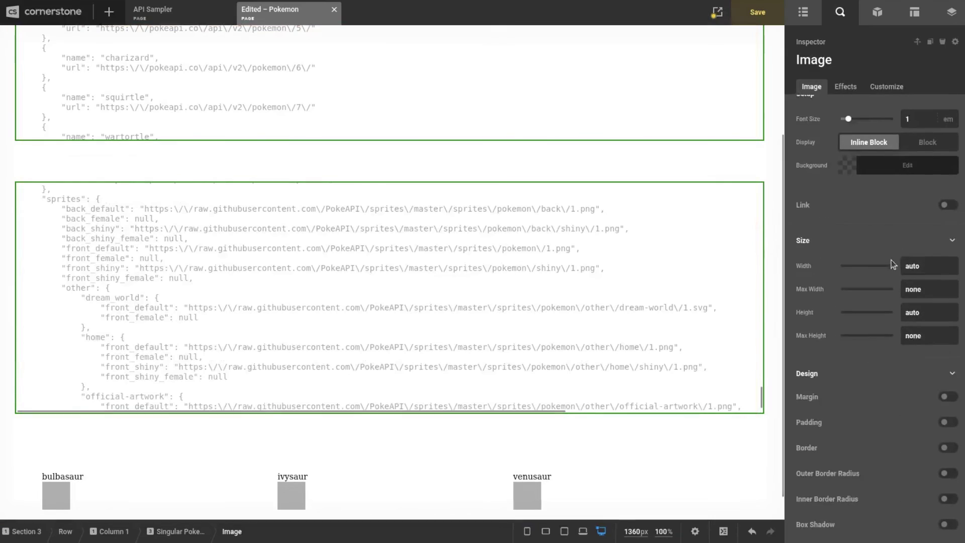
scroll(892, 258, up, 3)
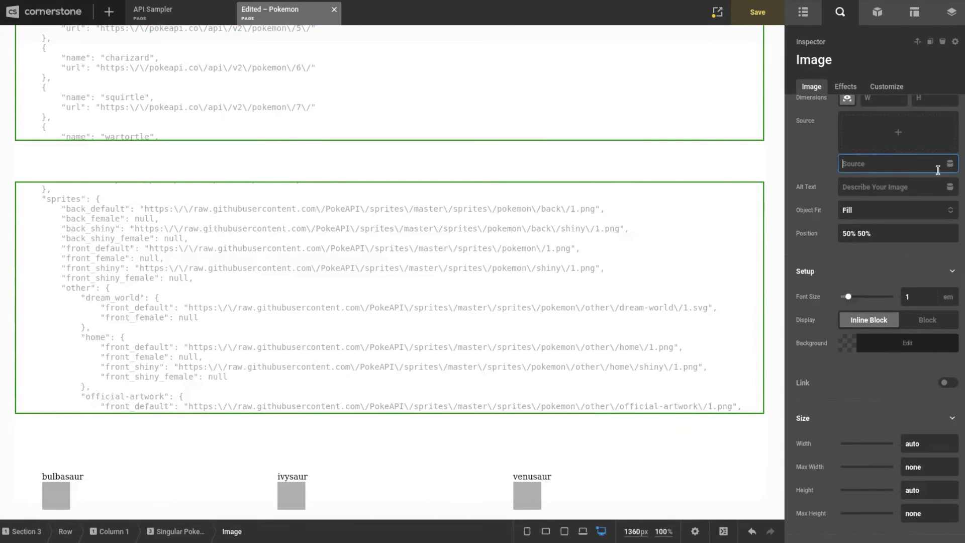
click(948, 166)
text(looper)
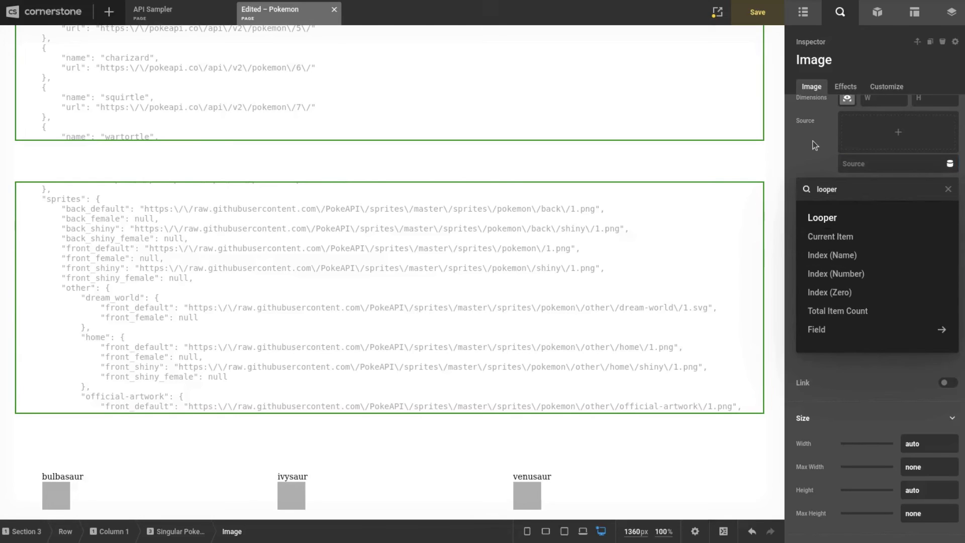
click(812, 140)
click(802, 11)
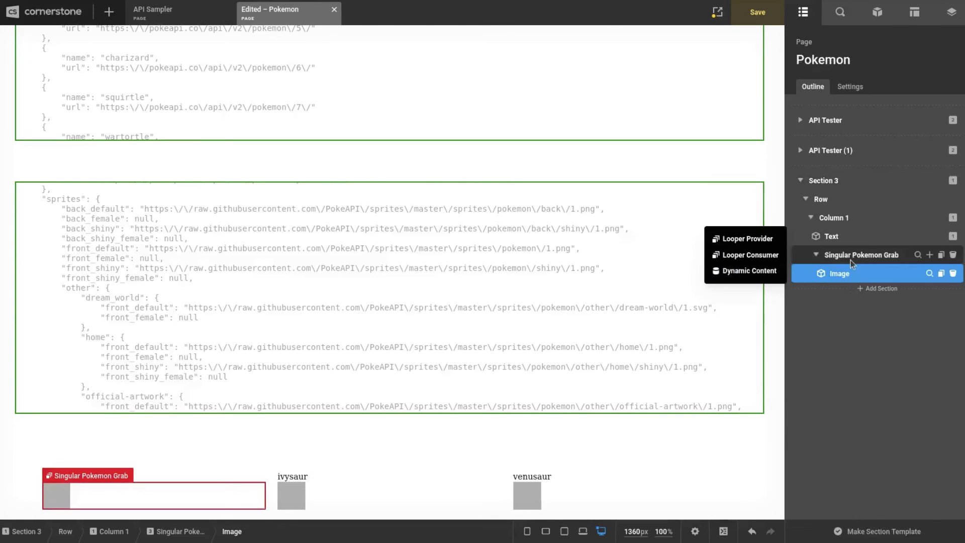
mouse_move(850, 260)
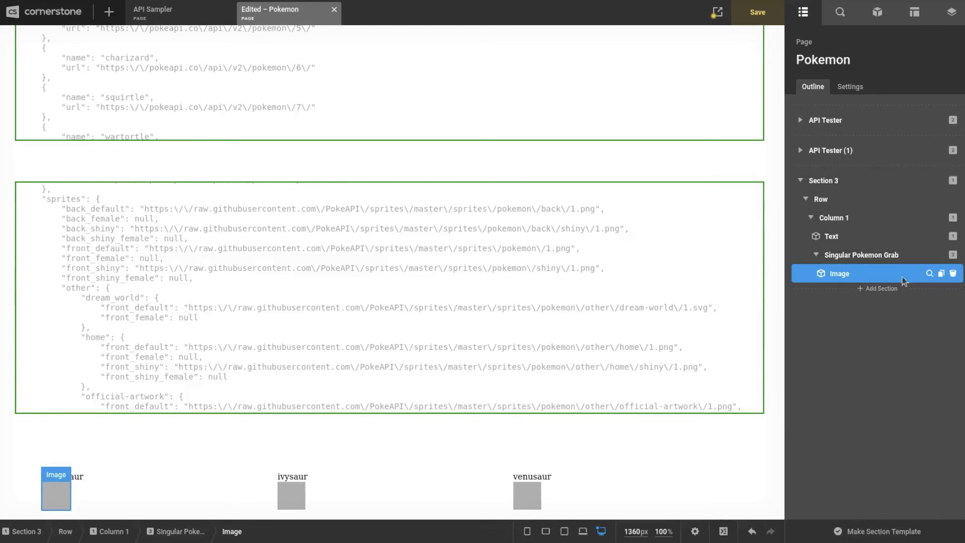
click(929, 274)
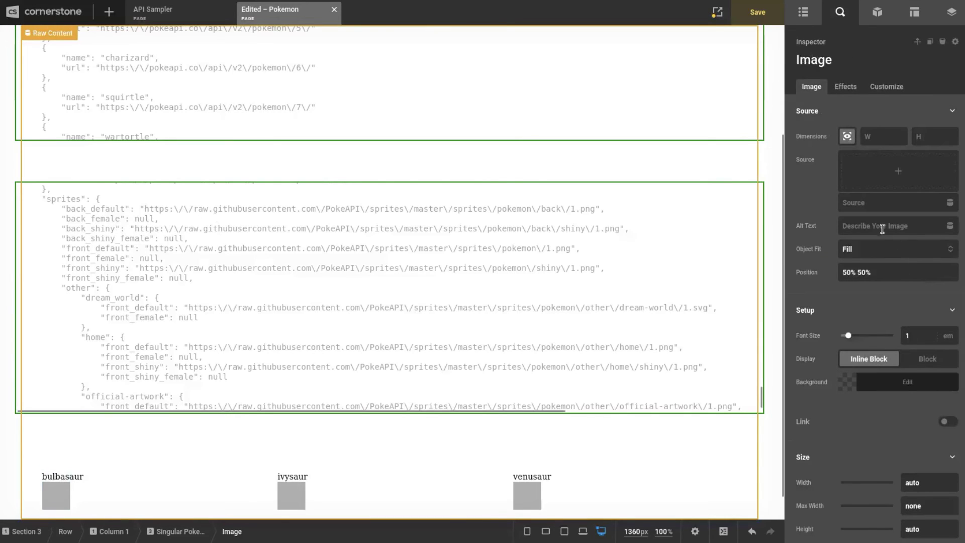
Step: Set the Image Source to looper field key sprites.other.home.front_default
click(949, 203)
text(looper)
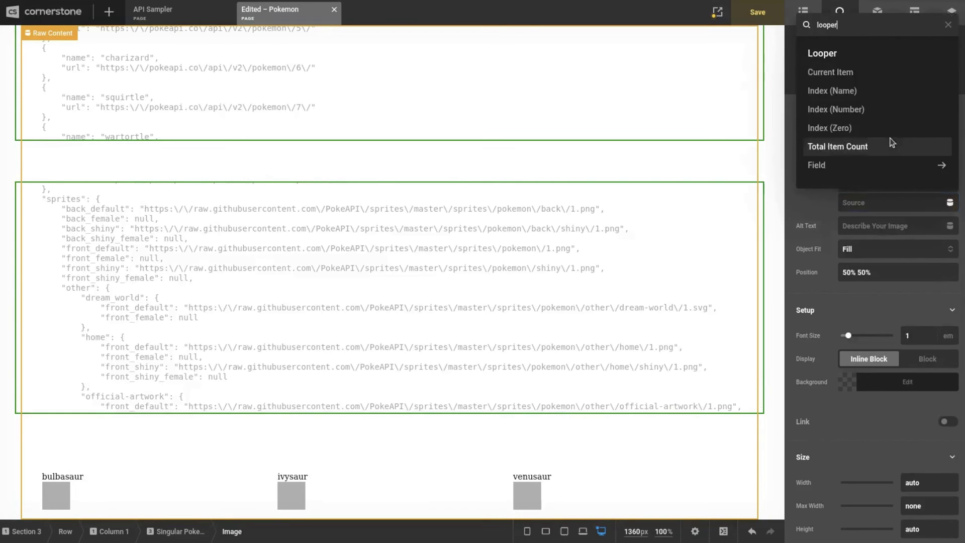
click(856, 161)
click(828, 72)
text(spire)
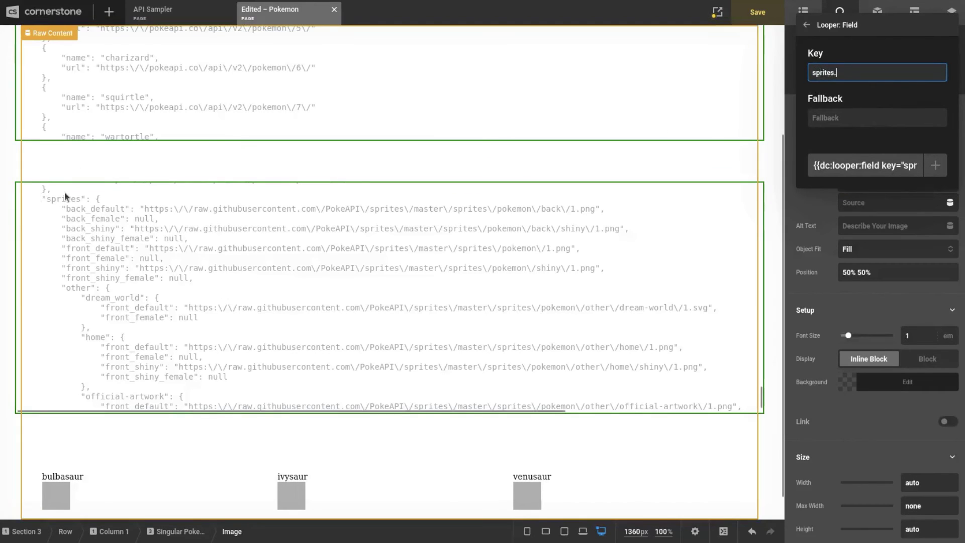
text(other)
text(r.)
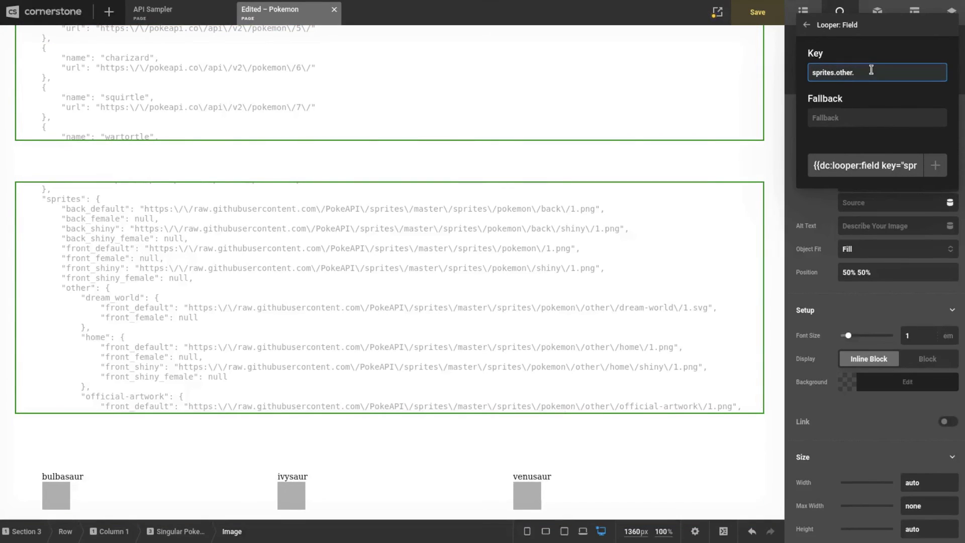
text(home.)
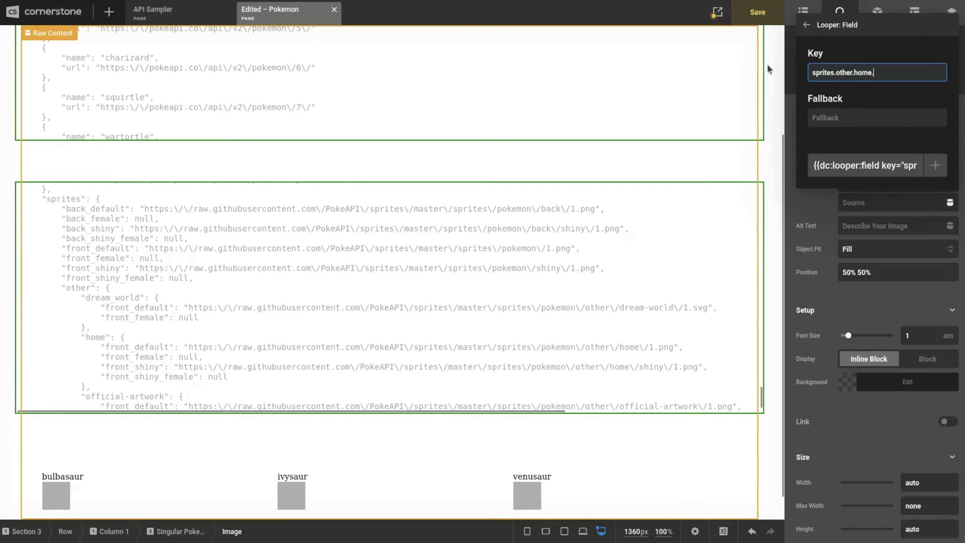
text(front_default)
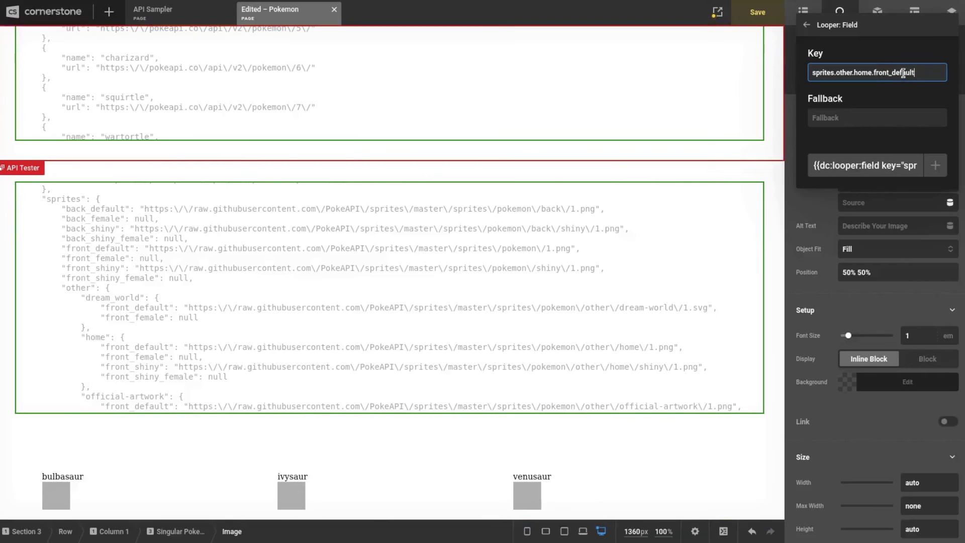
click(935, 165)
Step: Scroll the preview to the Pokémon sprites, then open Singular Pokemon Grab's settings from the outline
scroll(613, 248, down, 10)
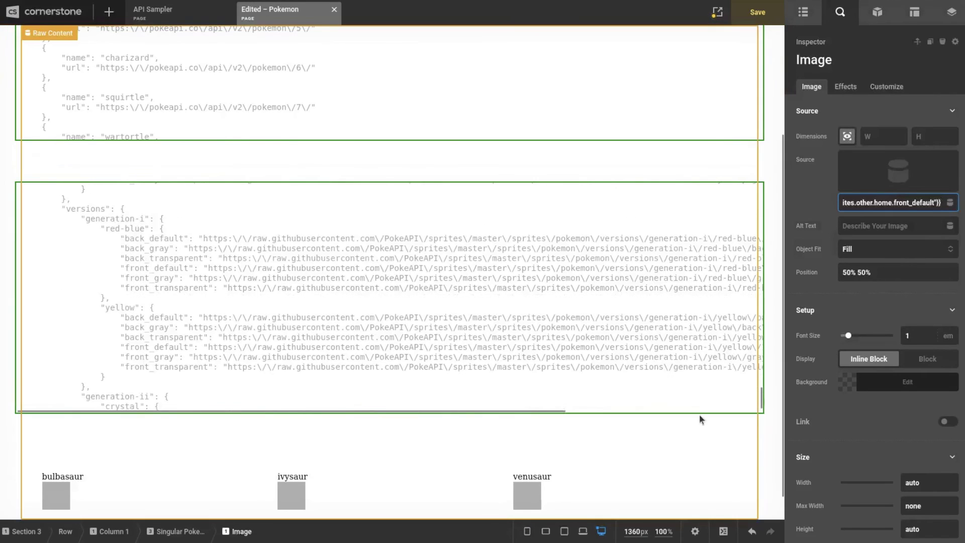
scroll(699, 420, down, 1)
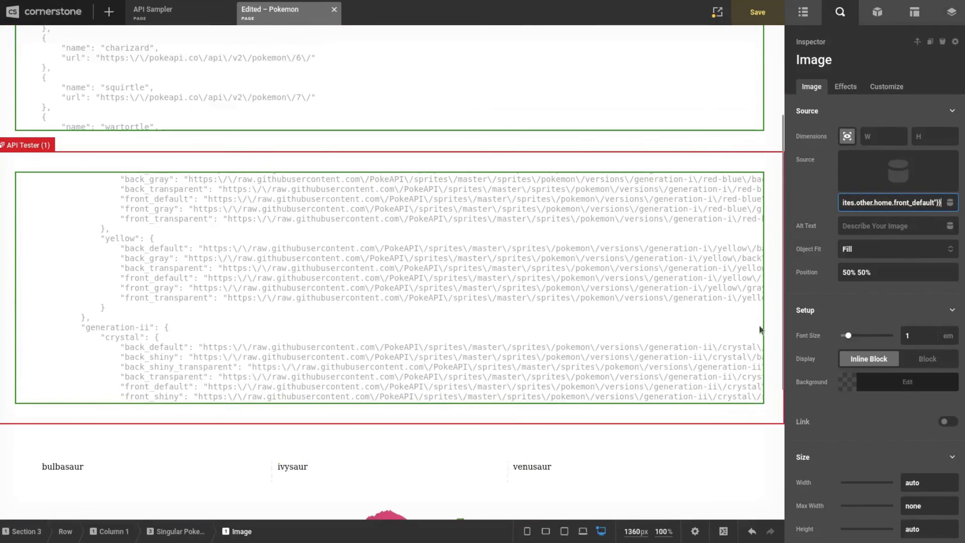
scroll(743, 449, down, 4)
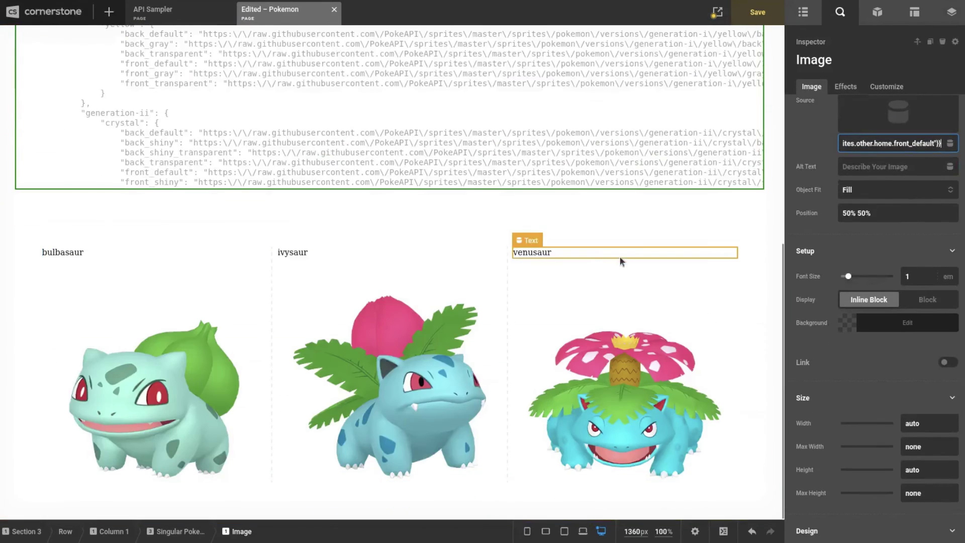
scroll(847, 82, down, 1)
click(802, 11)
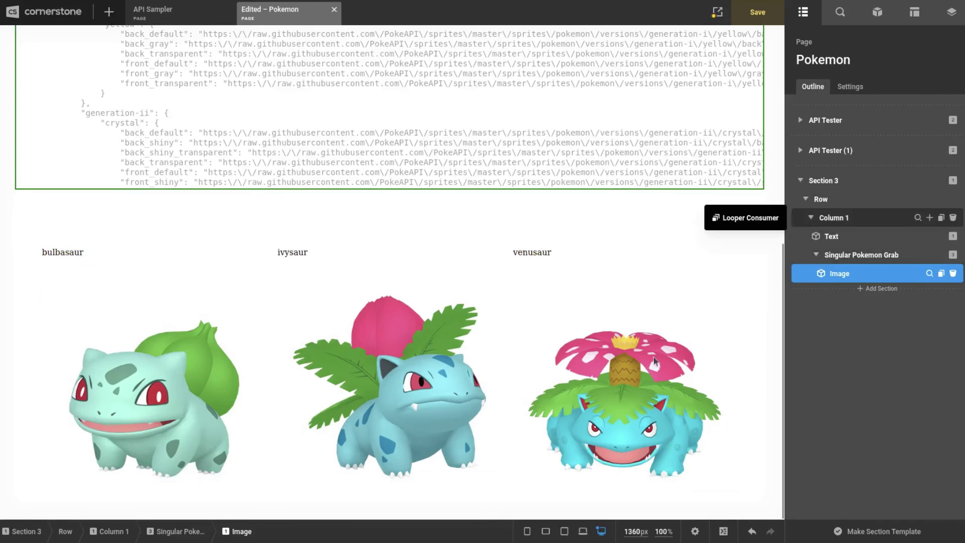
scroll(637, 306, up, 3)
scroll(637, 305, up, 3)
scroll(715, 286, down, 10)
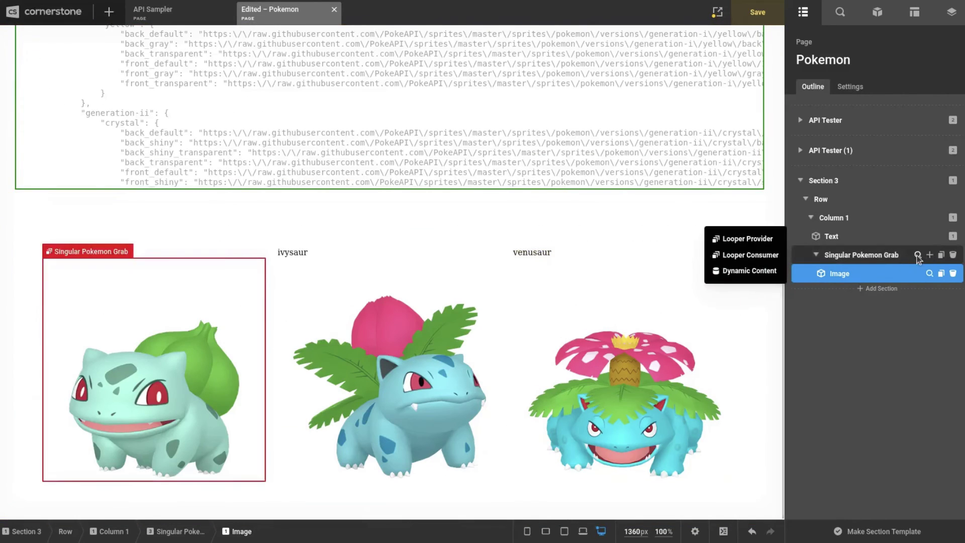
click(918, 255)
Step: Review the Singular Pokemon Grab's Looper Provider settings, then go back to the page outline
click(891, 86)
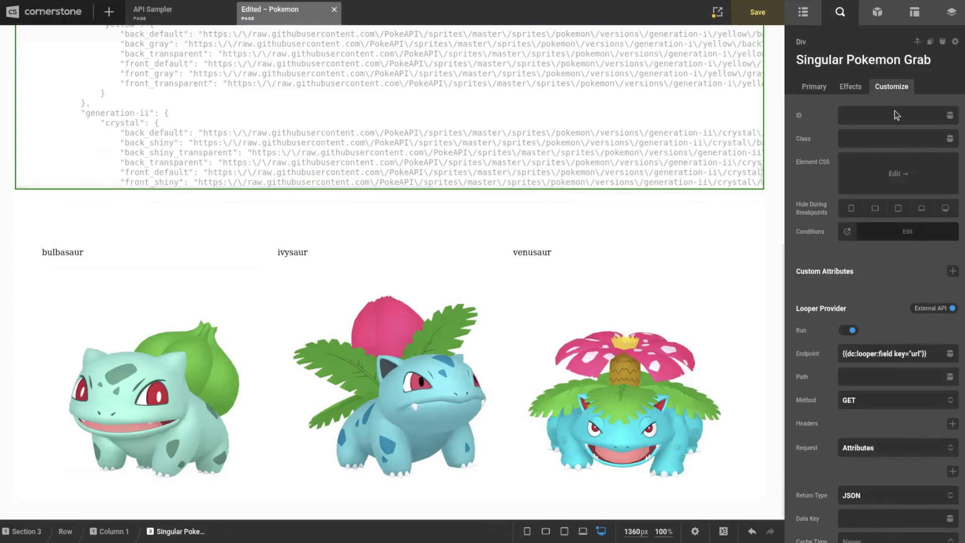
click(802, 12)
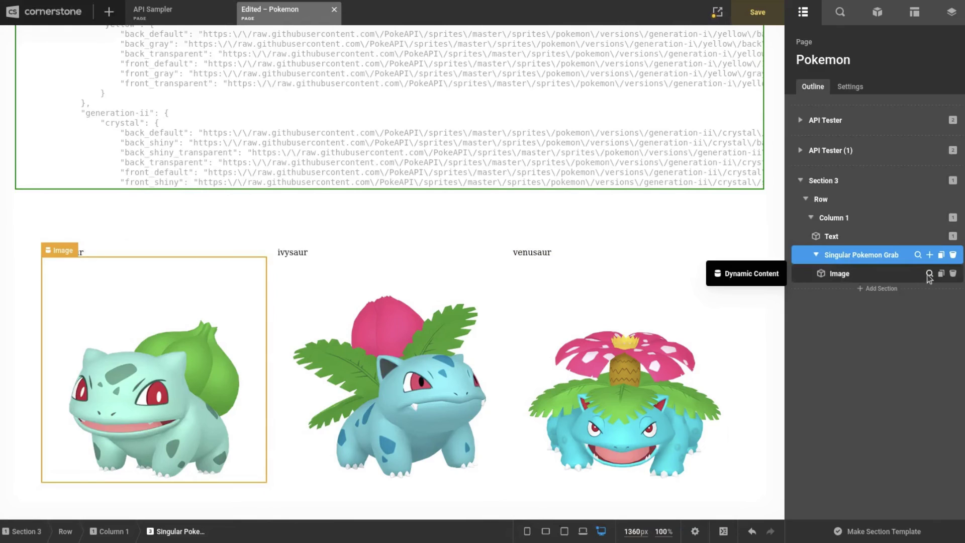
click(930, 273)
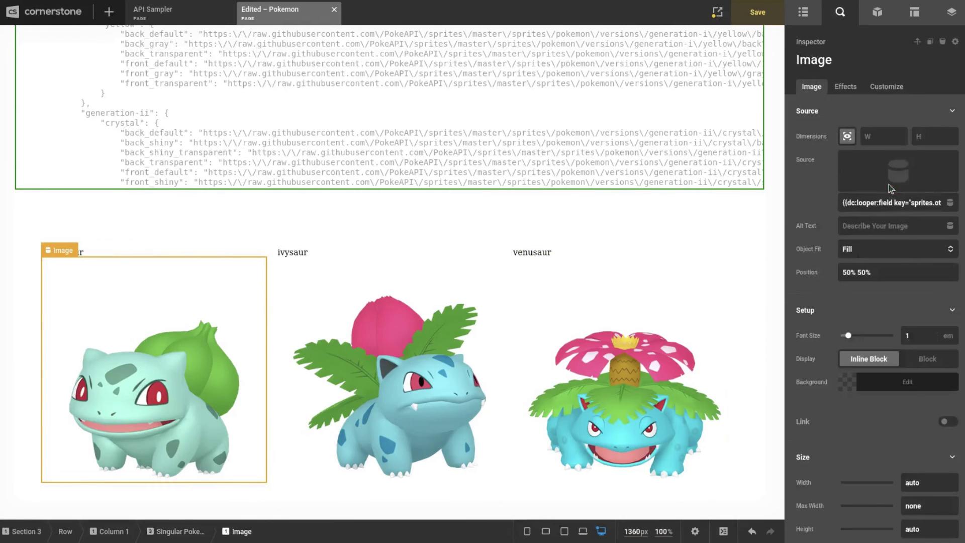
click(948, 205)
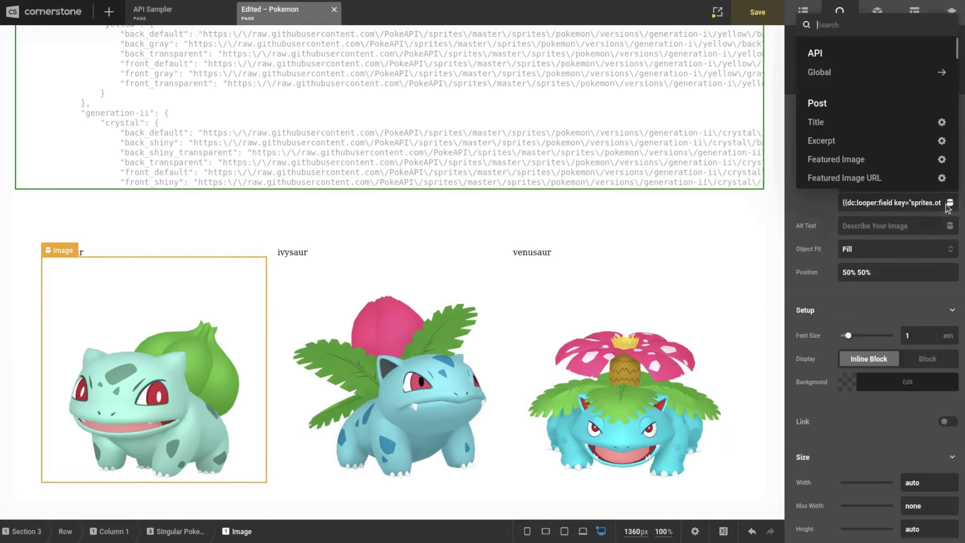
click(847, 73)
click(848, 73)
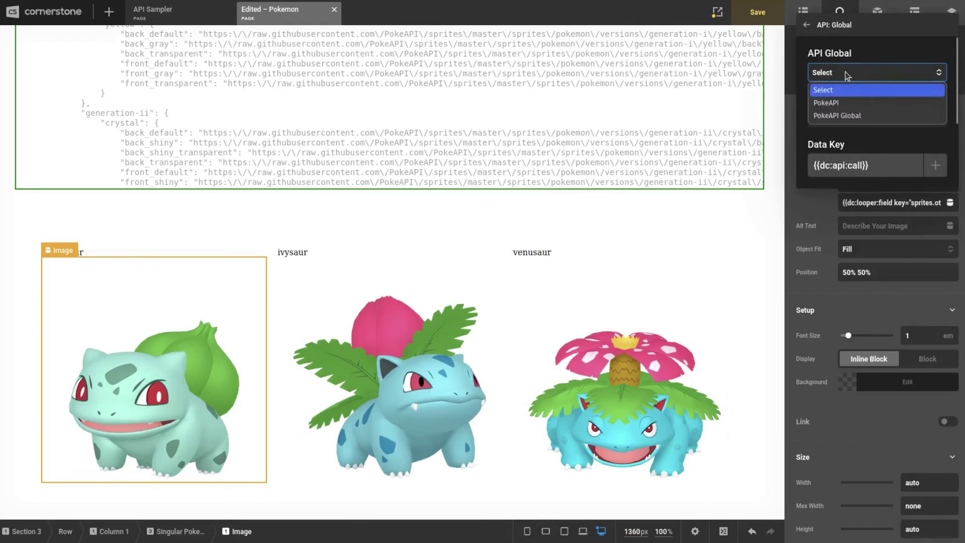
click(840, 103)
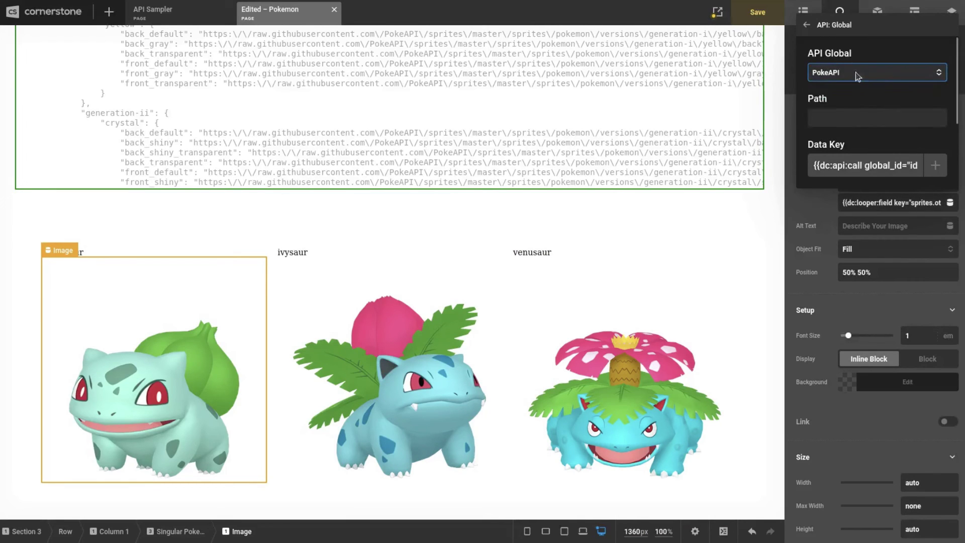
click(846, 111)
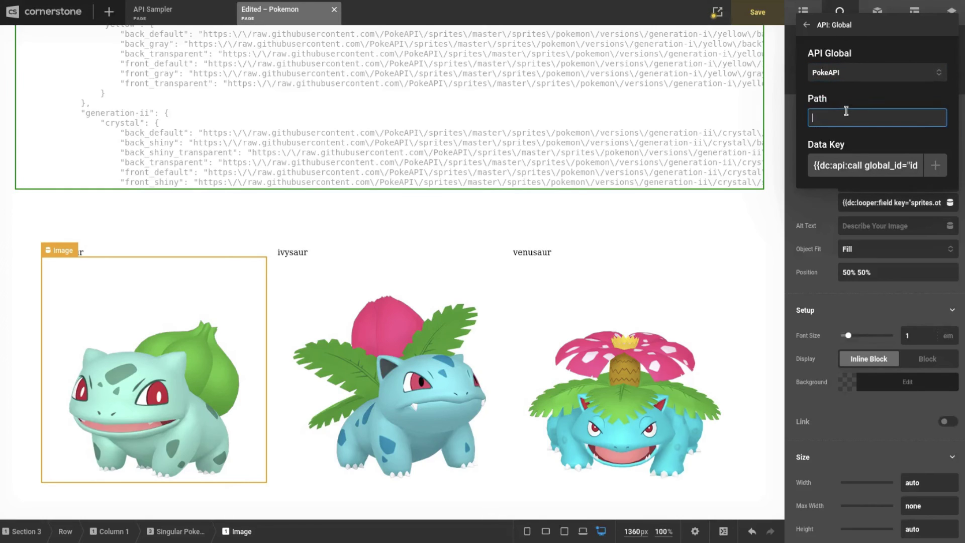
drag(856, 166, 919, 165)
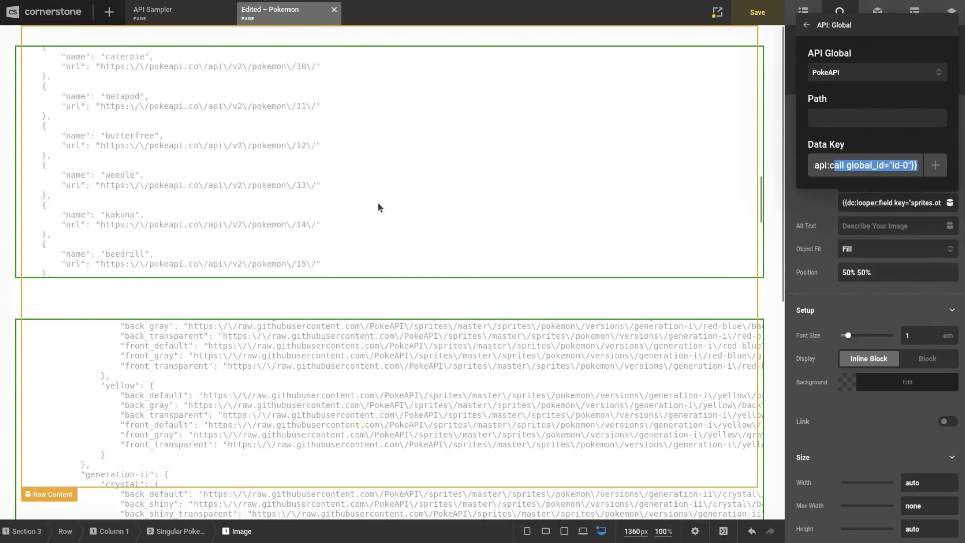
scroll(378, 207, down, 3)
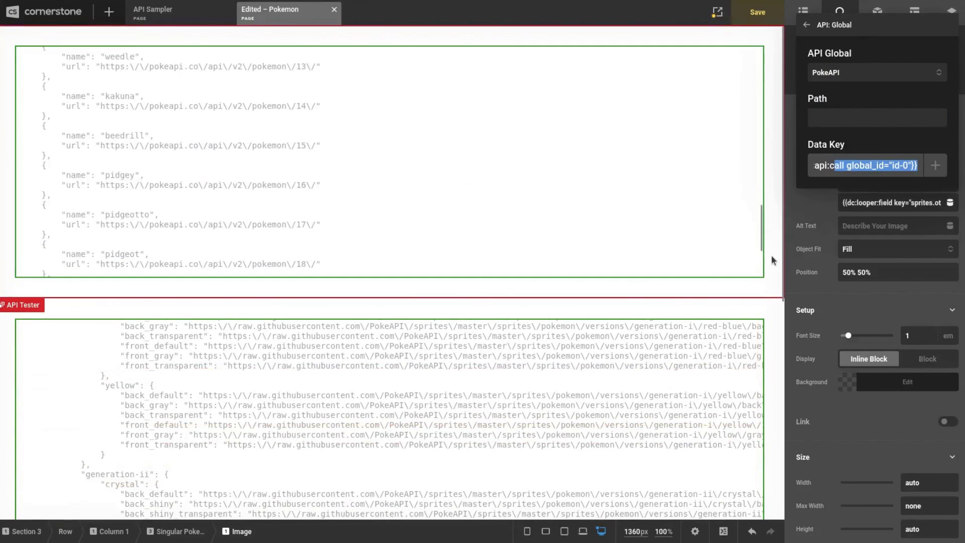
scroll(771, 255, down, 5)
click(841, 117)
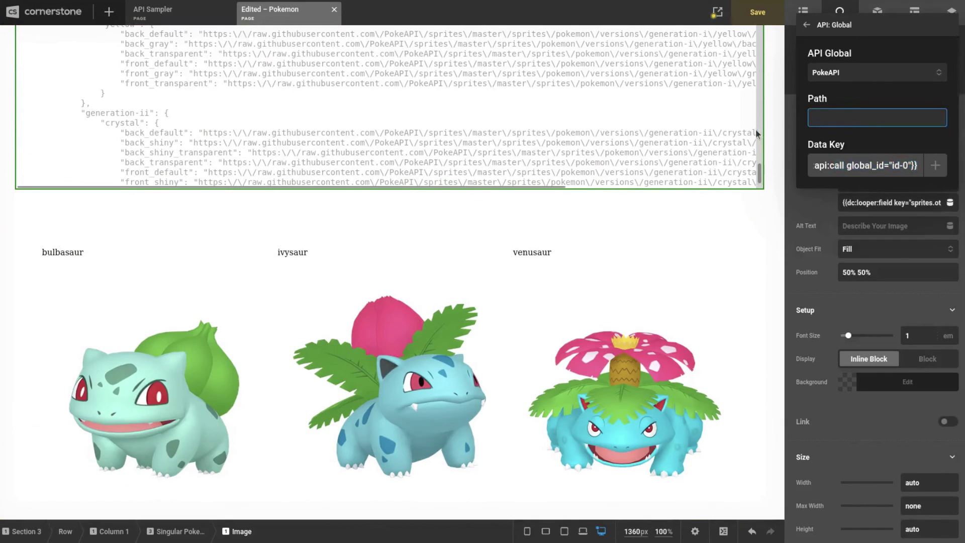
text(pokemon/{{dc:looper:field key=)
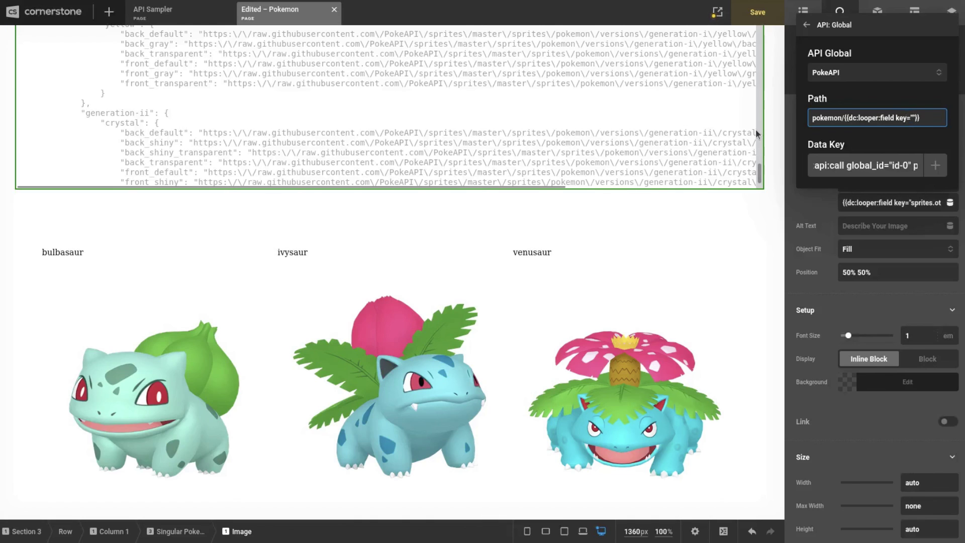
text(name)
drag(887, 166, 928, 166)
text("{{dc:looper:field key=\"name\"}}")
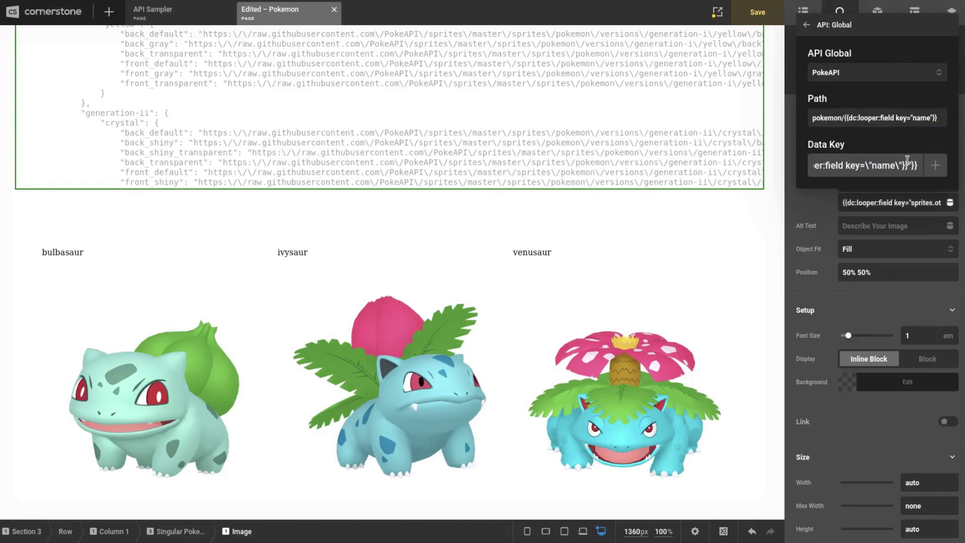
key(ctrl+a)
click(861, 160)
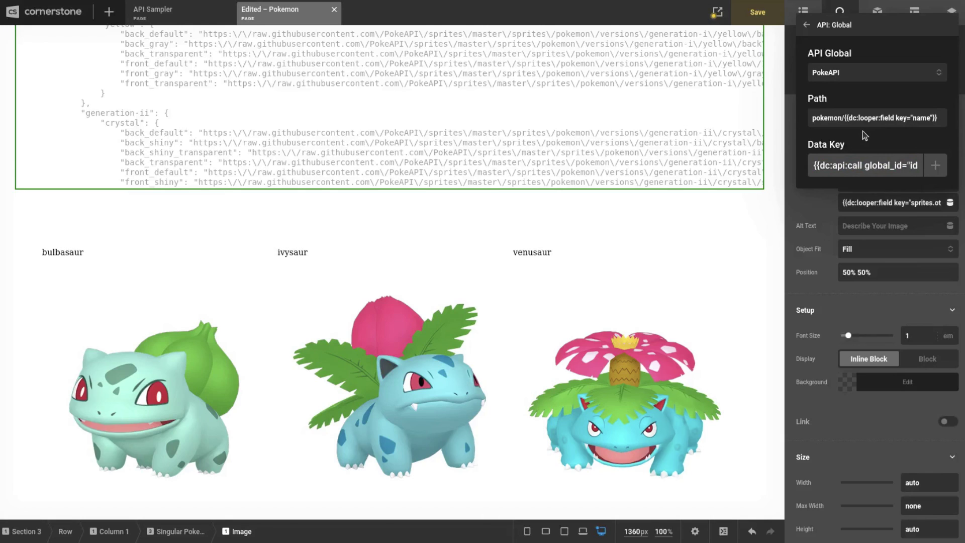
click(810, 202)
mouse_move(883, 202)
mouse_down()
mouse_move(942, 203)
mouse_move(847, 204)
mouse_move(878, 203)
mouse_up()
click(846, 203)
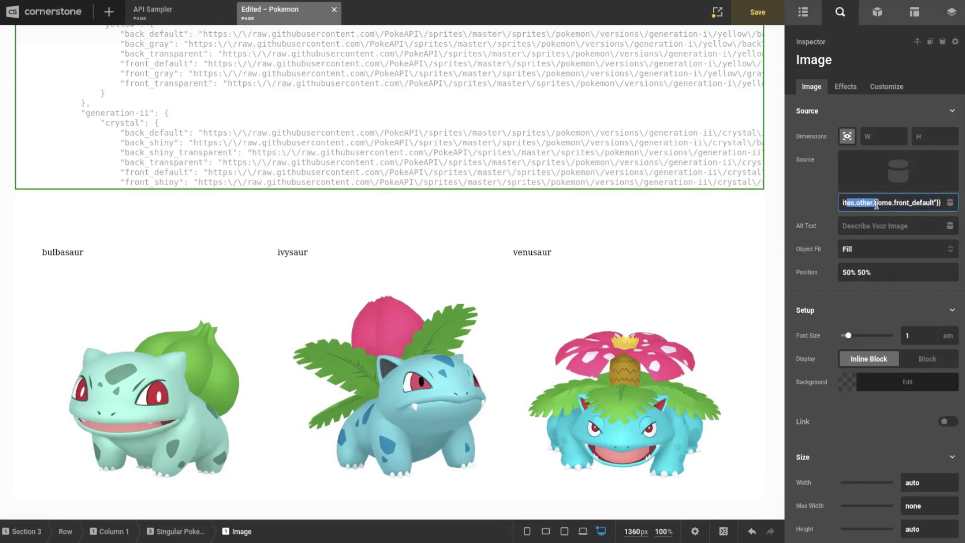
Step: Inspect the Image element's Source value, the sprites looper field, without changing it
triple_click(904, 201)
drag(904, 202, 861, 202)
click(861, 202)
triple_click(861, 202)
click(825, 192)
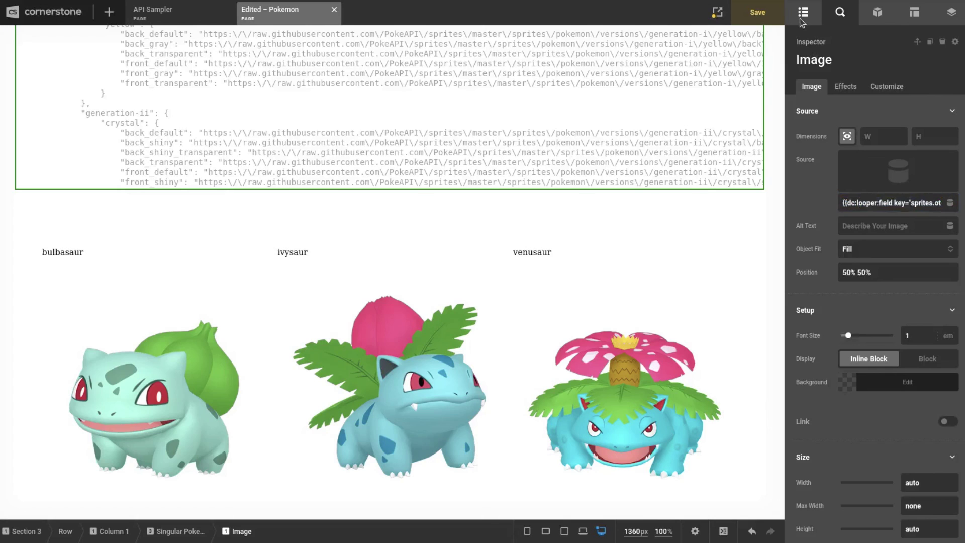
Step: Check the Image's Looper Consumer options, then return to the page outline
click(885, 88)
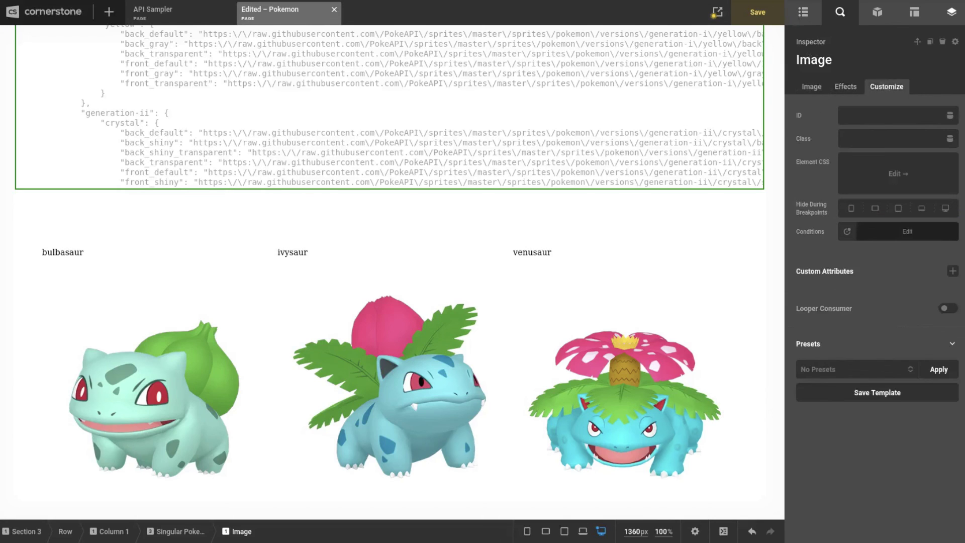
click(803, 14)
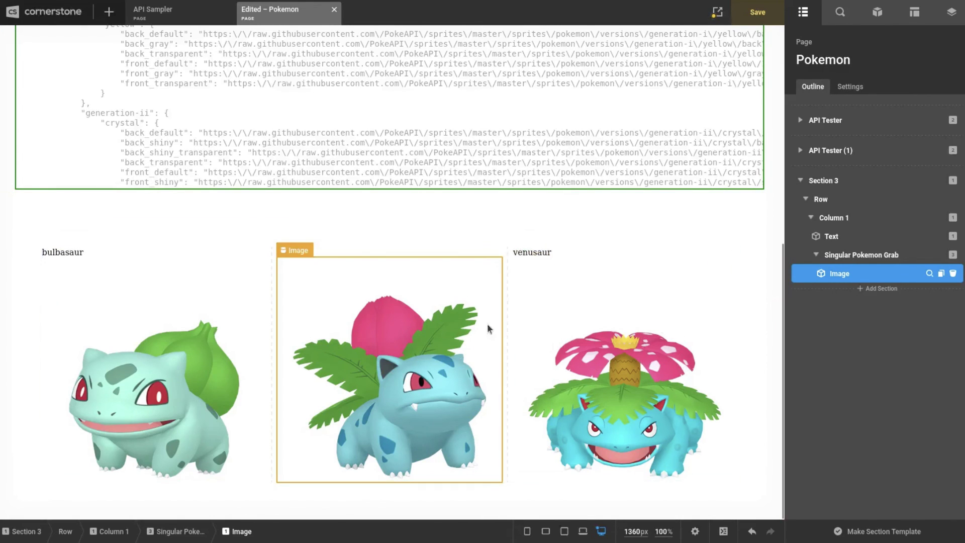
scroll(673, 357, up, 5)
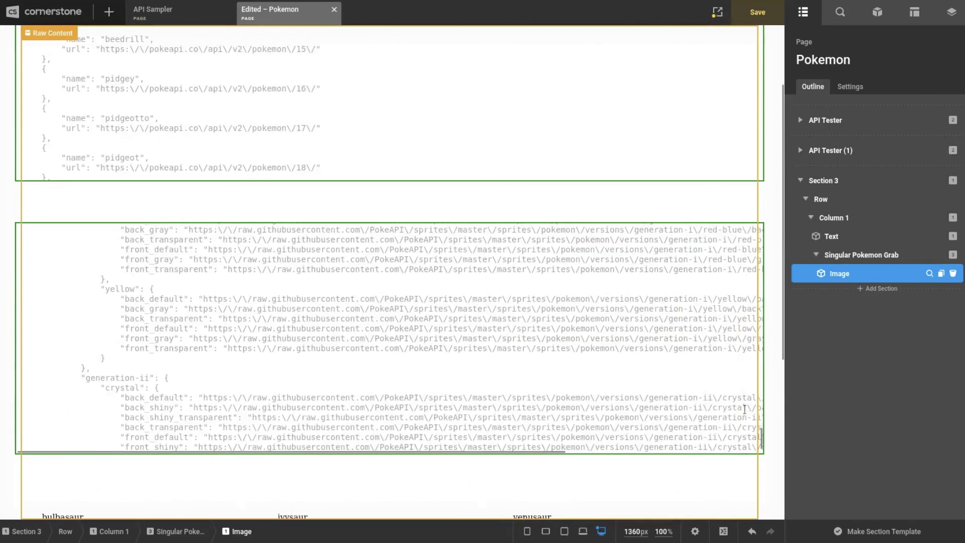
scroll(744, 408, down, 8)
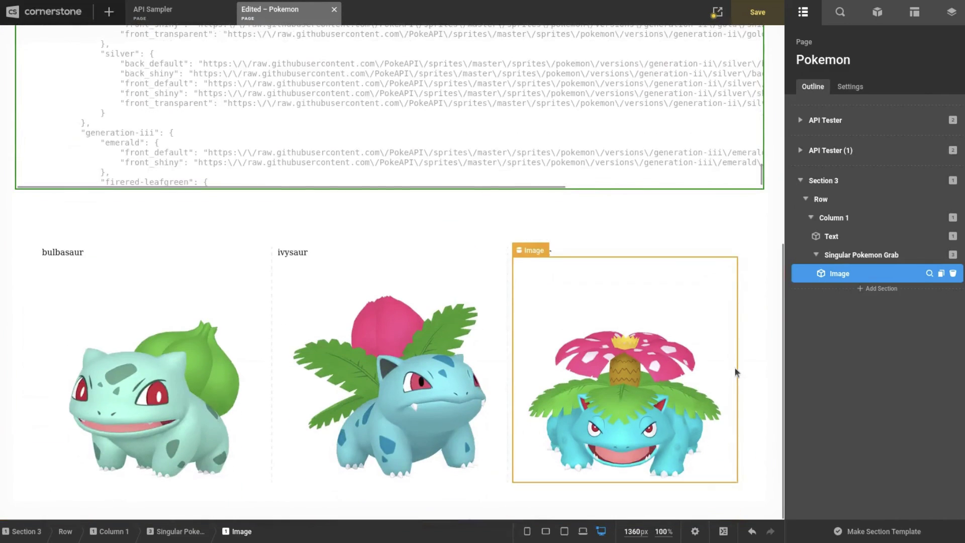